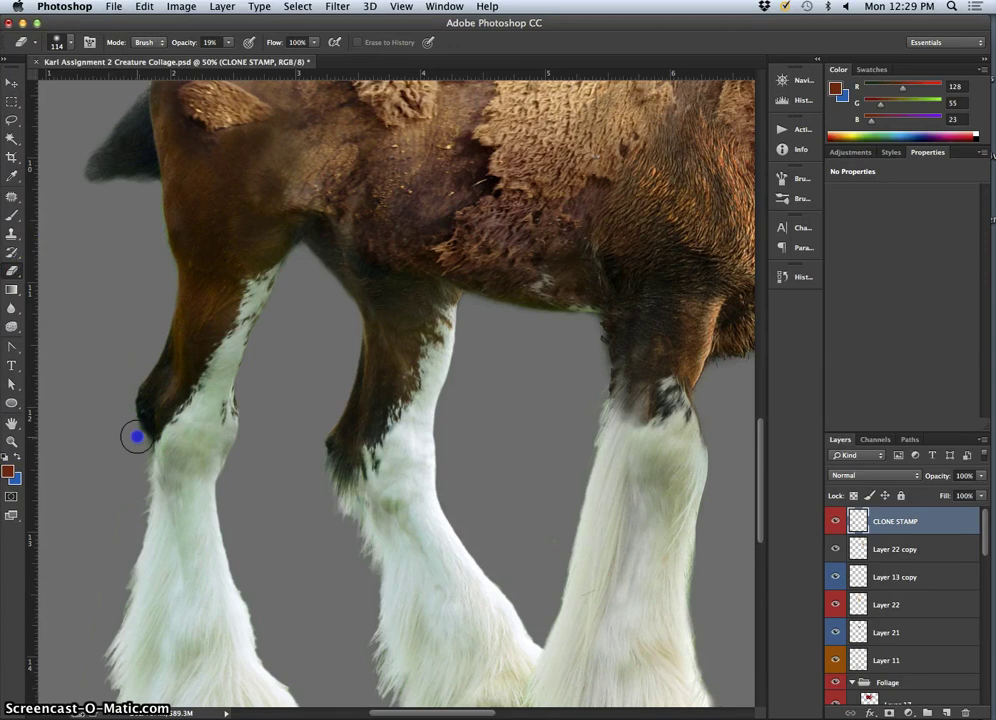
Select Layer 10, holding the white lower part of the far front leg, and erase fringe beside its knee
{"action": "left_click", "coordinate": [146, 414], "text": "ctrl"}
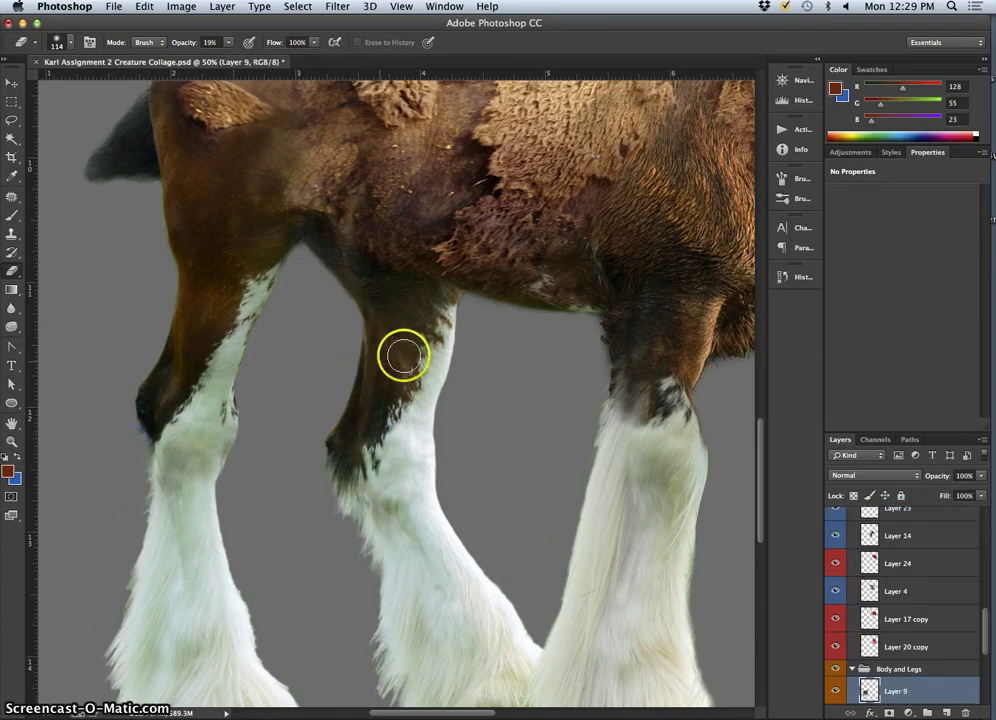
{"action": "left_click_drag", "start_coordinate": [516, 399], "coordinate": [340, 305]}
{"action": "left_click_drag", "start_coordinate": [478, 345], "coordinate": [422, 373]}
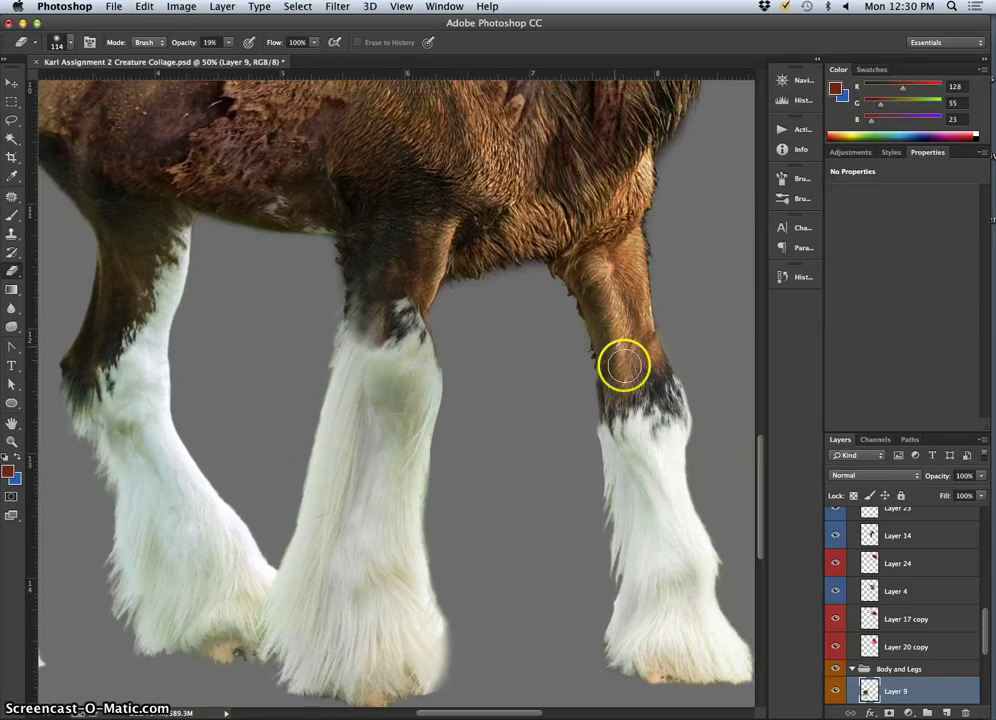
{"action": "left_click_drag", "start_coordinate": [991, 590], "coordinate": [992, 155]}
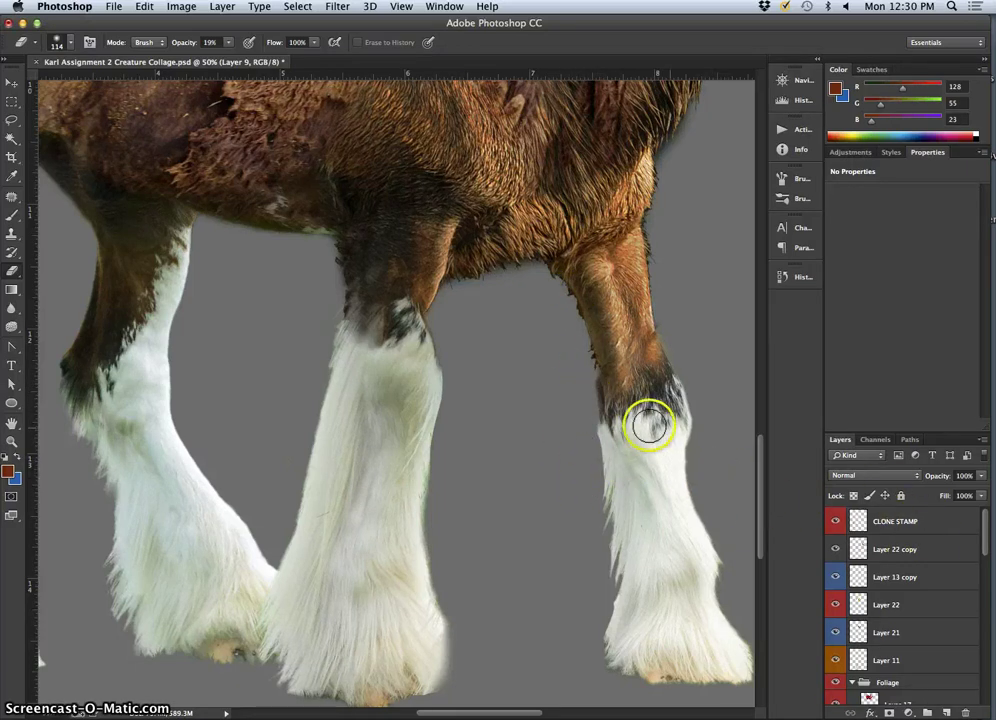
{"action": "left_click", "coordinate": [640, 464], "text": "ctrl"}
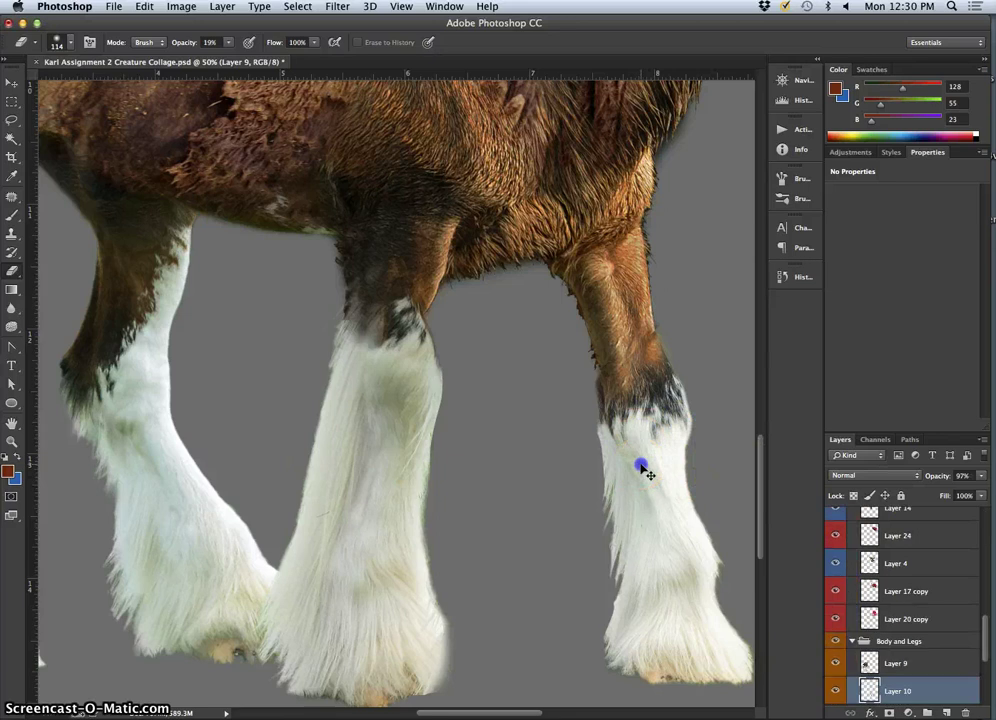
{"action": "left_click", "coordinate": [593, 389]}
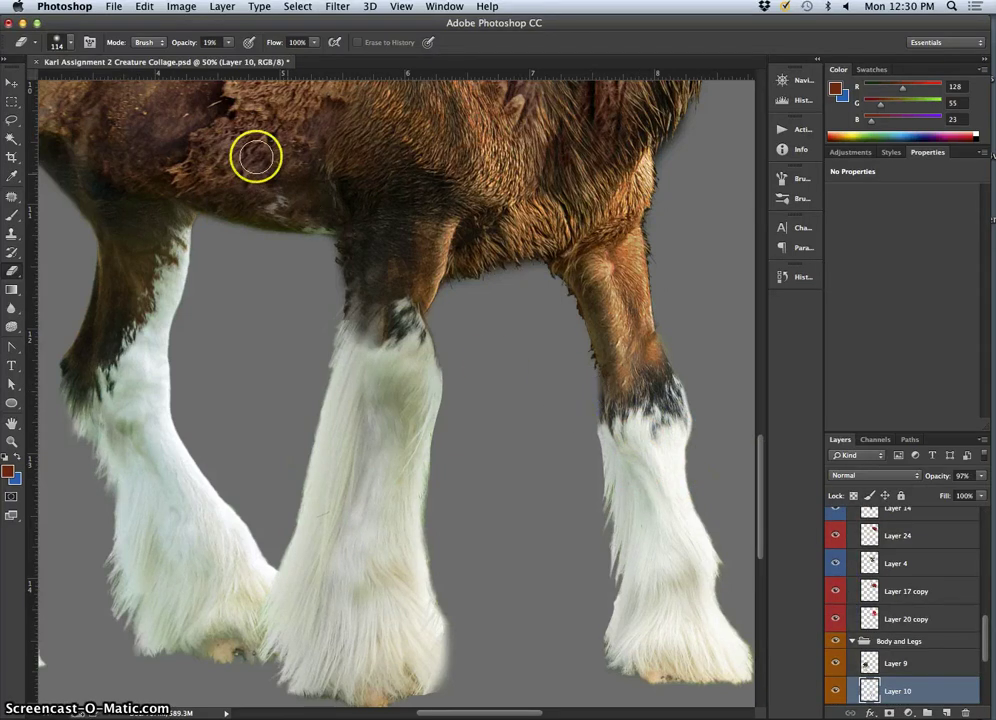
Set the Eraser to a size of 76 px, 40% hardness and 50% opacity
{"action": "left_click", "coordinate": [66, 42]}
{"action": "left_click", "coordinate": [103, 118]}
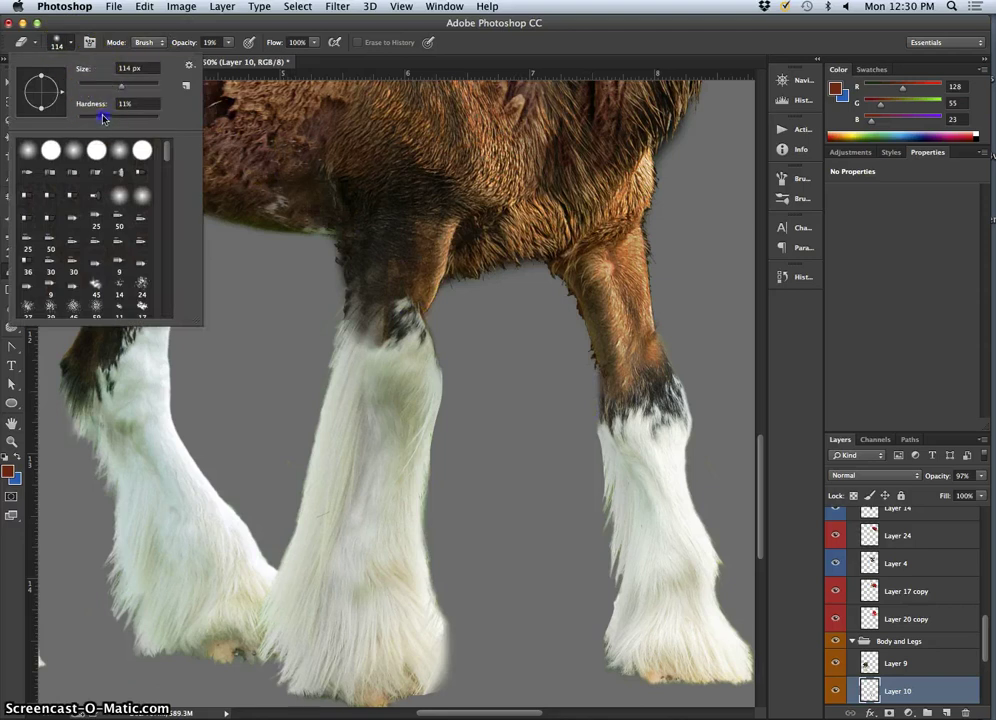
{"action": "left_click_drag", "start_coordinate": [111, 119], "coordinate": [112, 118]}
{"action": "left_click_drag", "start_coordinate": [111, 85], "coordinate": [110, 88]}
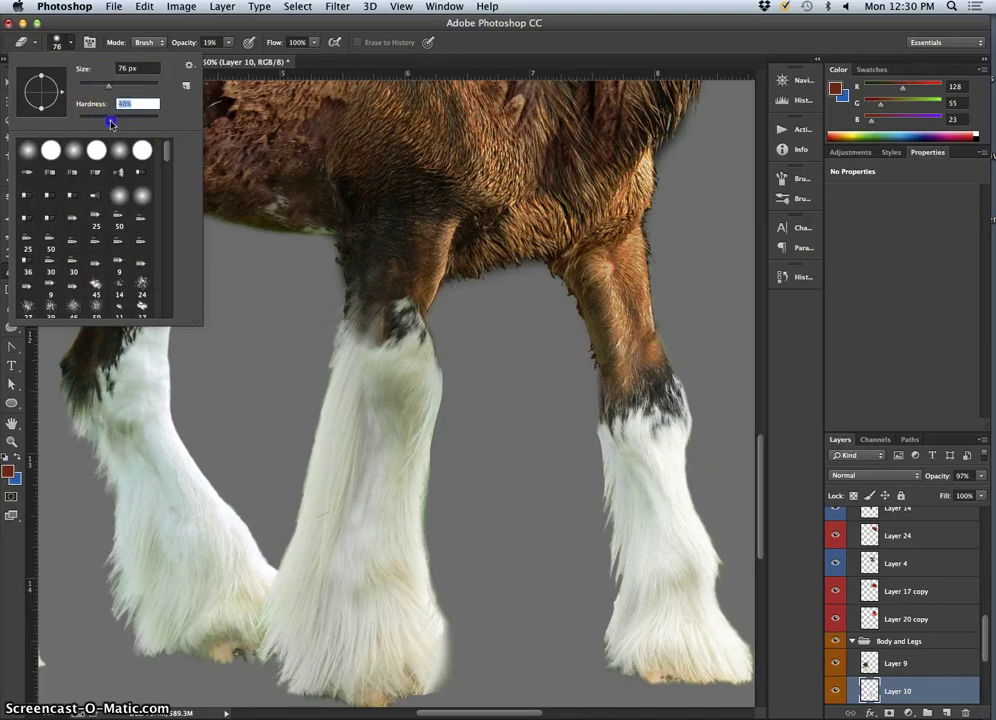
{"action": "left_click", "coordinate": [228, 44]}
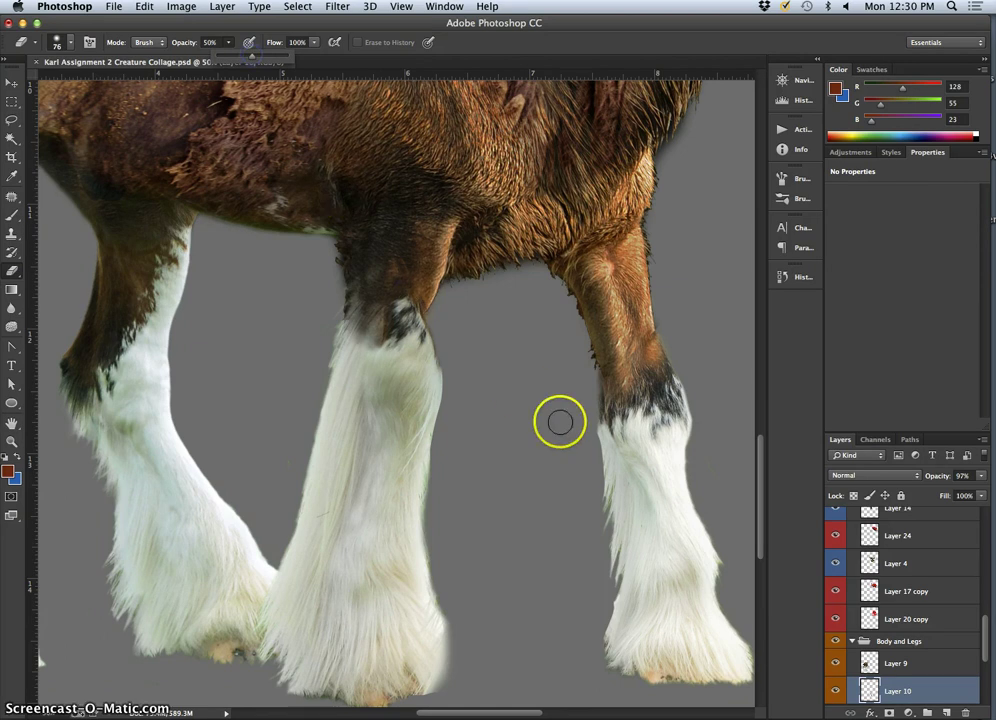
Erase the leftover fringe along the inner edge of the far front leg, from the knee down the white fur
{"action": "left_click", "coordinate": [589, 391]}
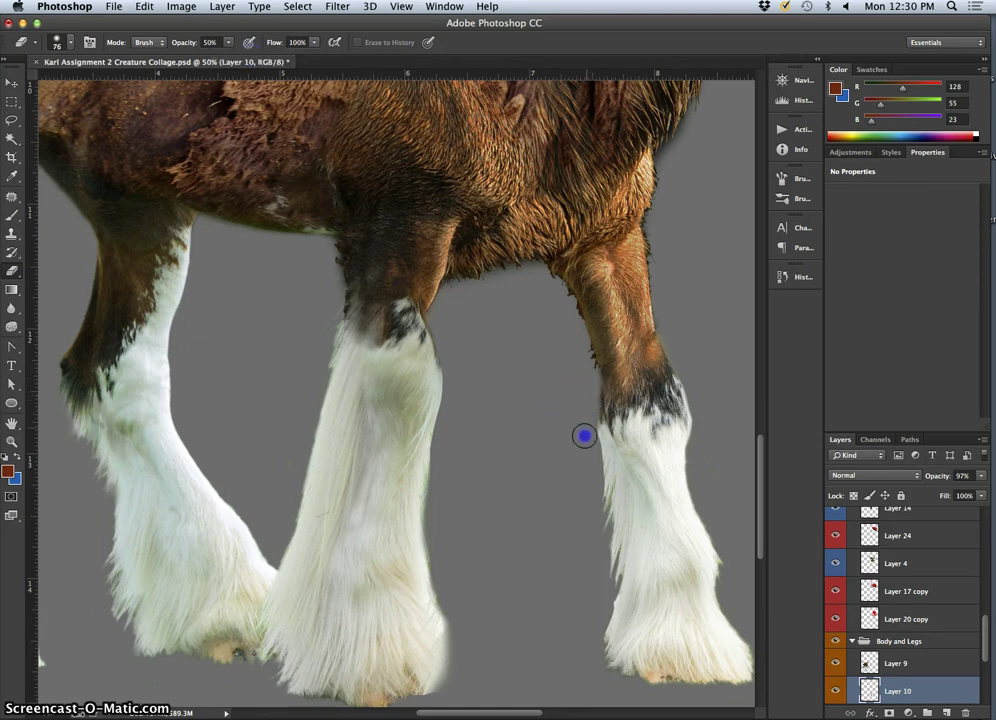
{"action": "left_click_drag", "start_coordinate": [589, 444], "coordinate": [596, 429]}
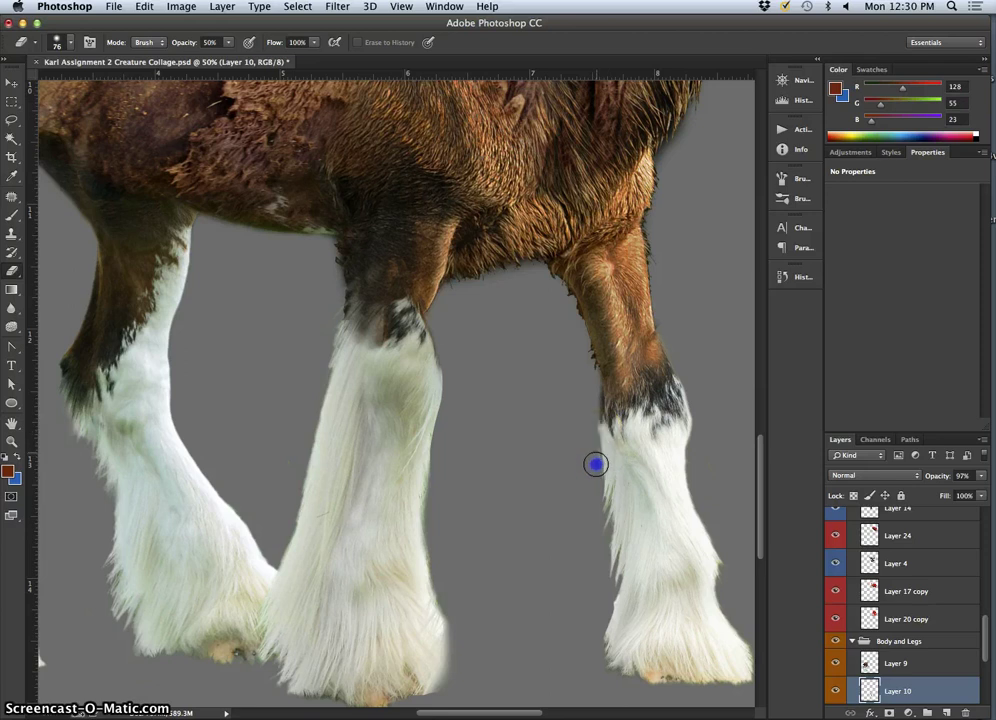
{"action": "mouse_move", "coordinate": [595, 470]}
{"action": "left_mouse_down"}
{"action": "mouse_move", "coordinate": [592, 434]}
{"action": "mouse_move", "coordinate": [595, 477]}
{"action": "left_mouse_up"}
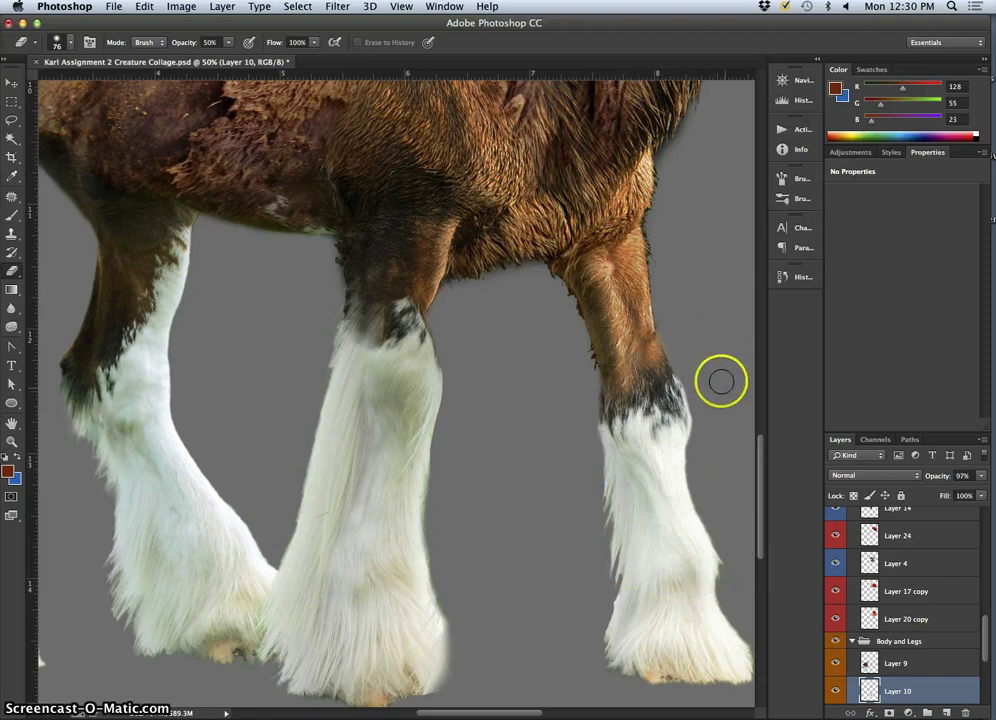
Select Layer 15 copy from the brown upper part of the far front leg, keeping the Eraser active
{"action": "left_click", "coordinate": [587, 295], "text": "ctrl"}
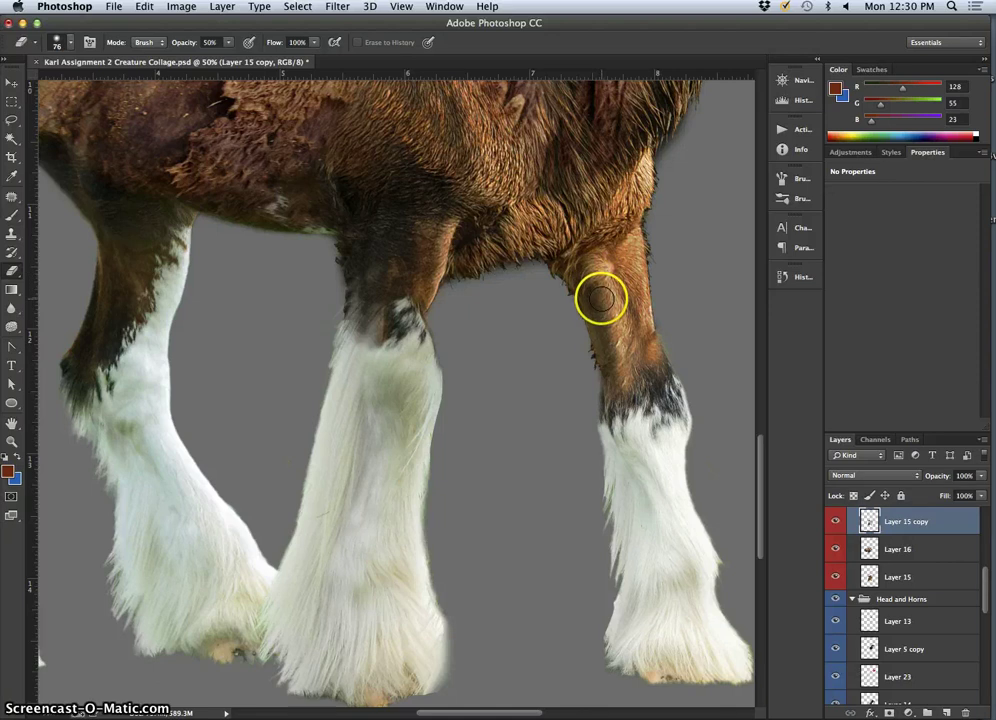
{"action": "left_click", "coordinate": [11, 85]}
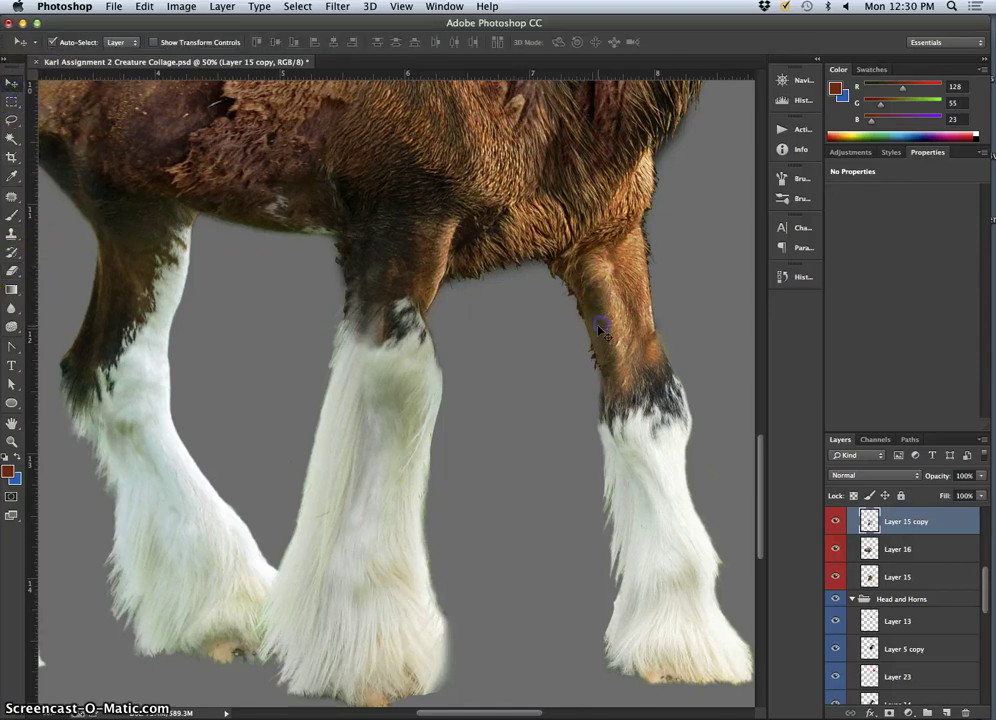
{"action": "left_click", "coordinate": [13, 270]}
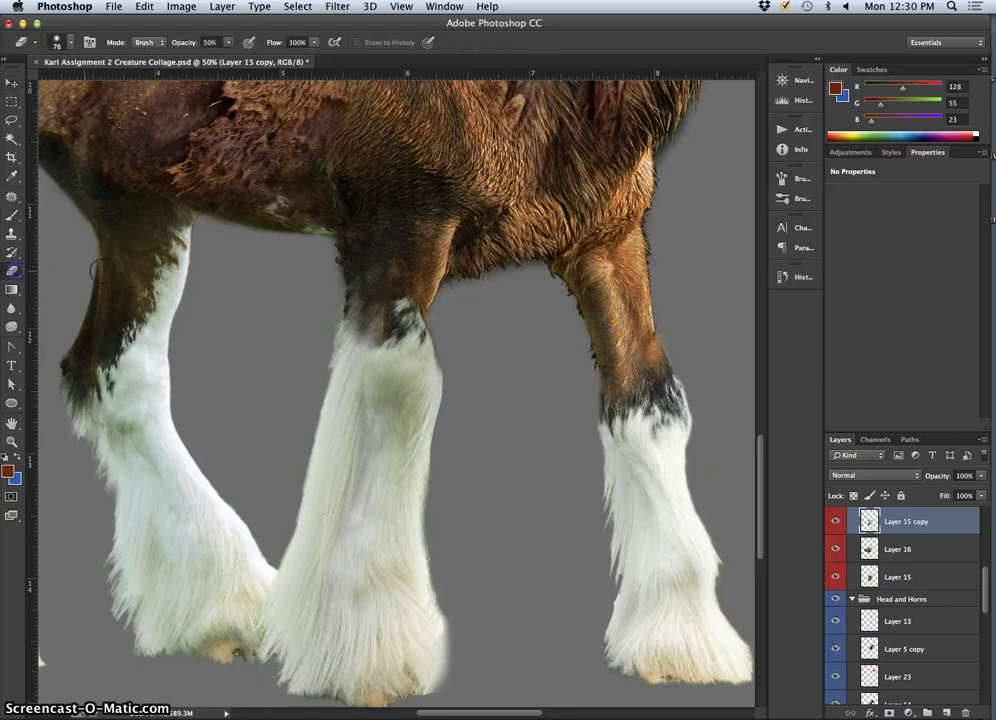
{"action": "left_click", "coordinate": [587, 313]}
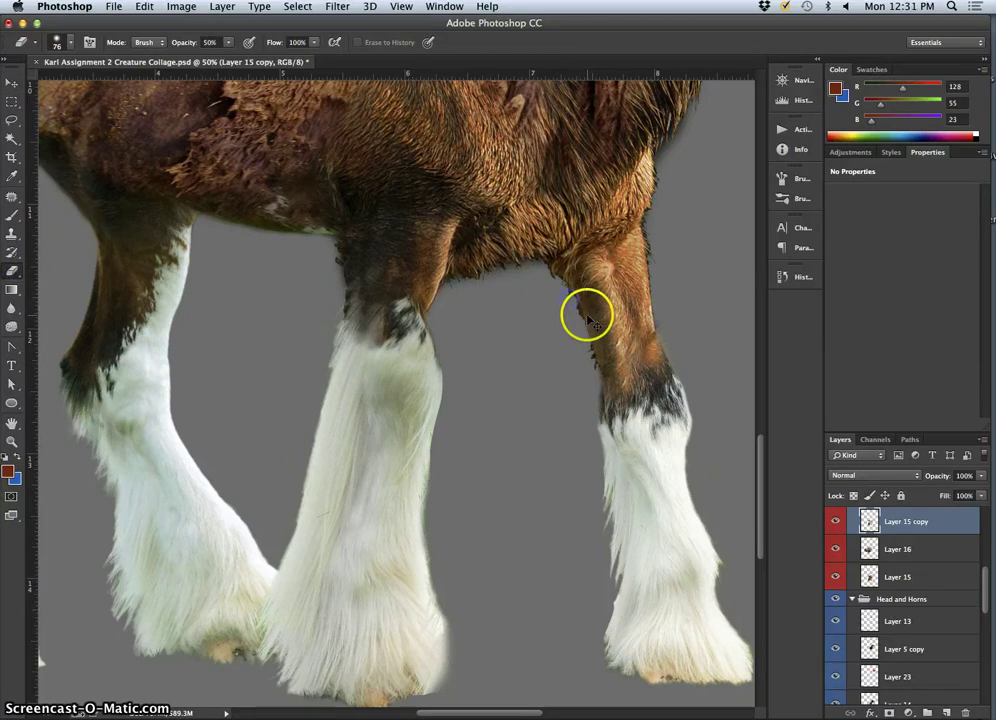
{"action": "left_click", "coordinate": [591, 311]}
Toggle the visibility of Layer 15 copy to check which part of the body fur it covers
{"action": "left_click", "coordinate": [835, 521]}
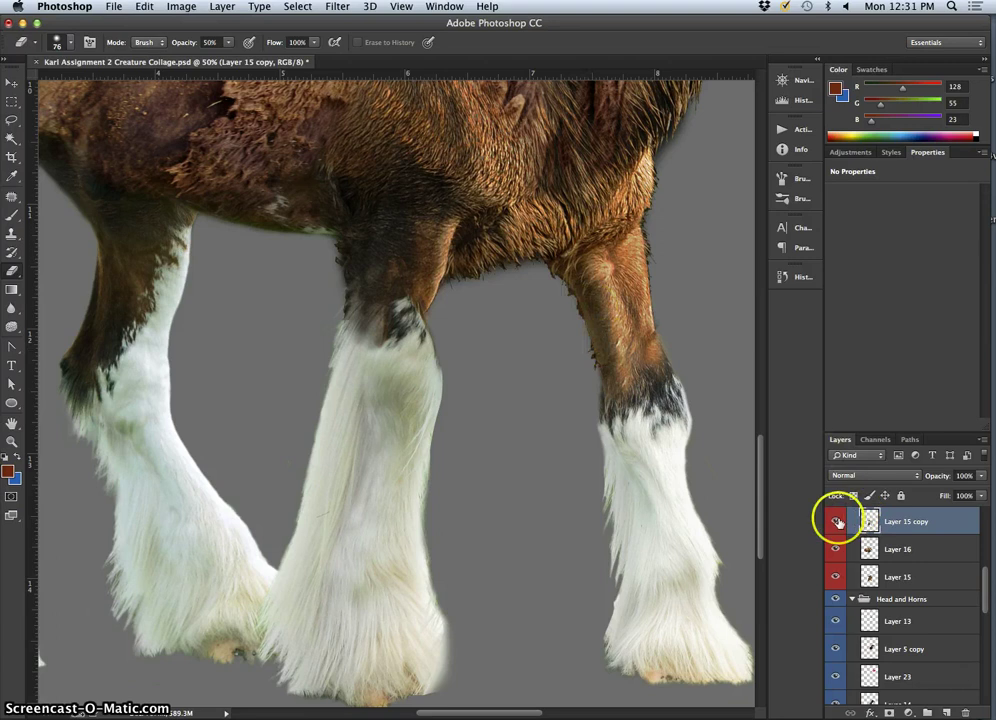
{"action": "left_click", "coordinate": [835, 521]}
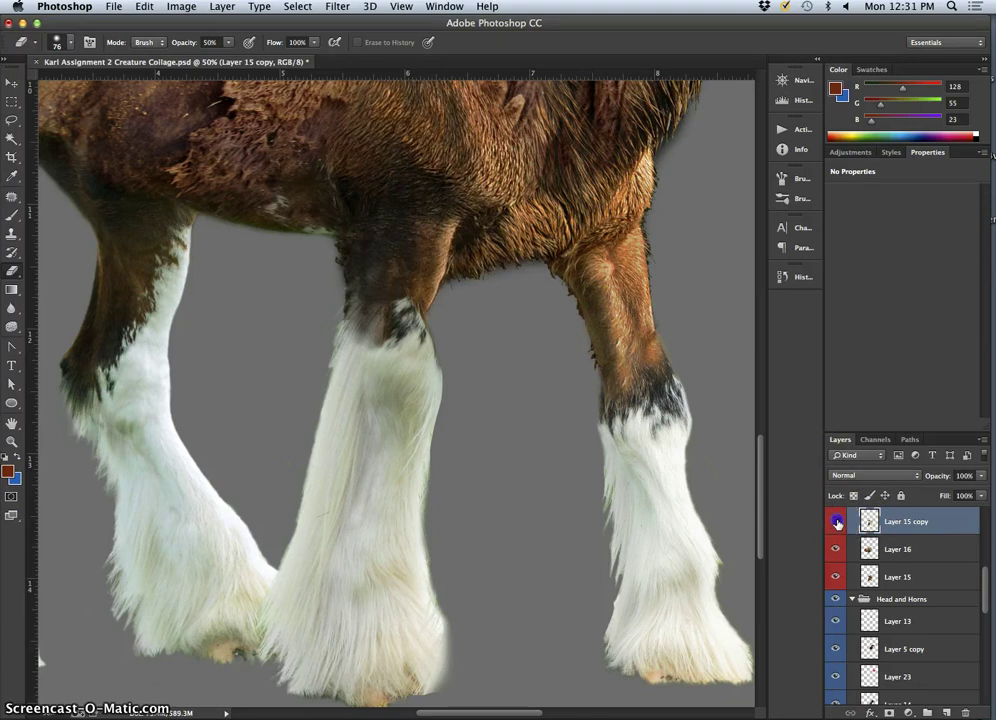
{"action": "left_click", "coordinate": [835, 521]}
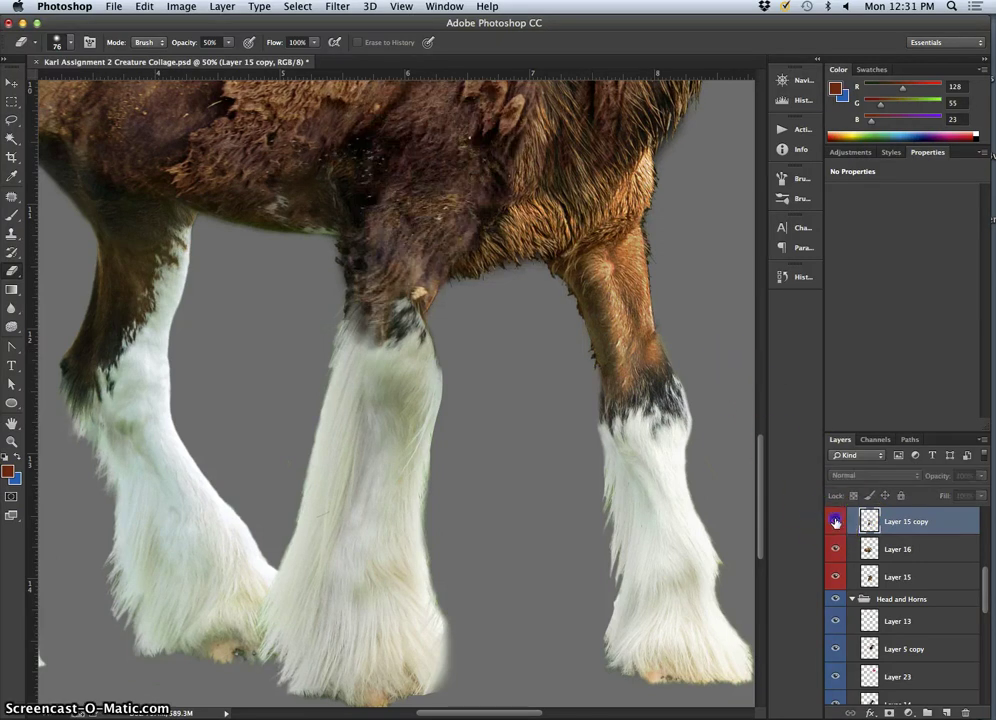
{"action": "left_click", "coordinate": [835, 521]}
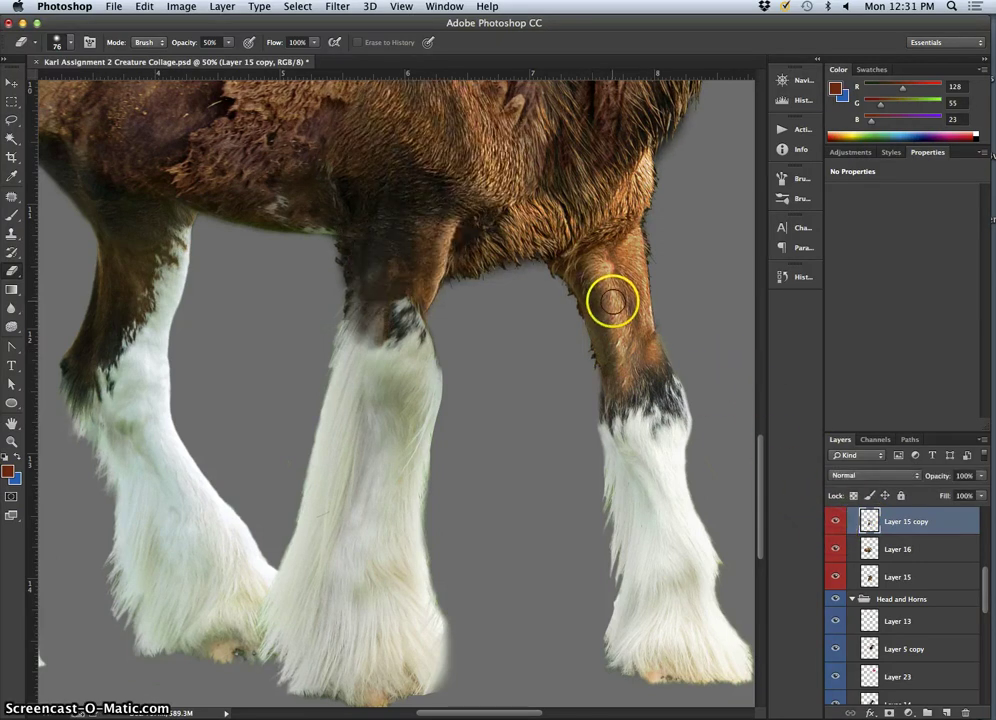
{"action": "left_click", "coordinate": [614, 313]}
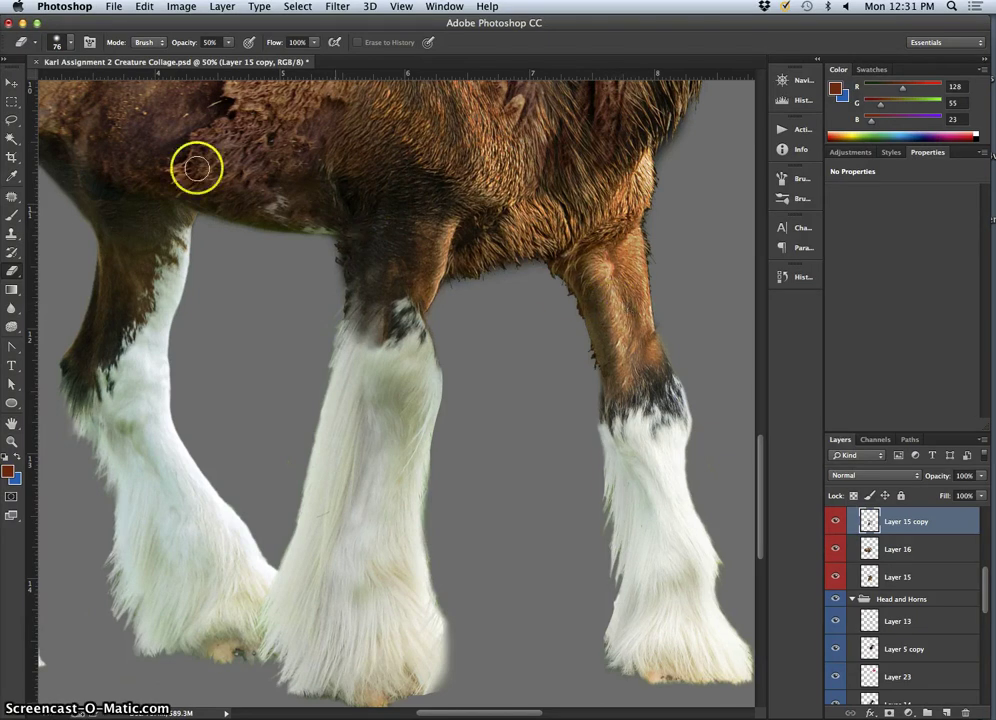
Hide Layer 15 copy temporarily to select Layer 15 from the far front leg, restoring the Eraser
{"action": "left_click", "coordinate": [11, 82]}
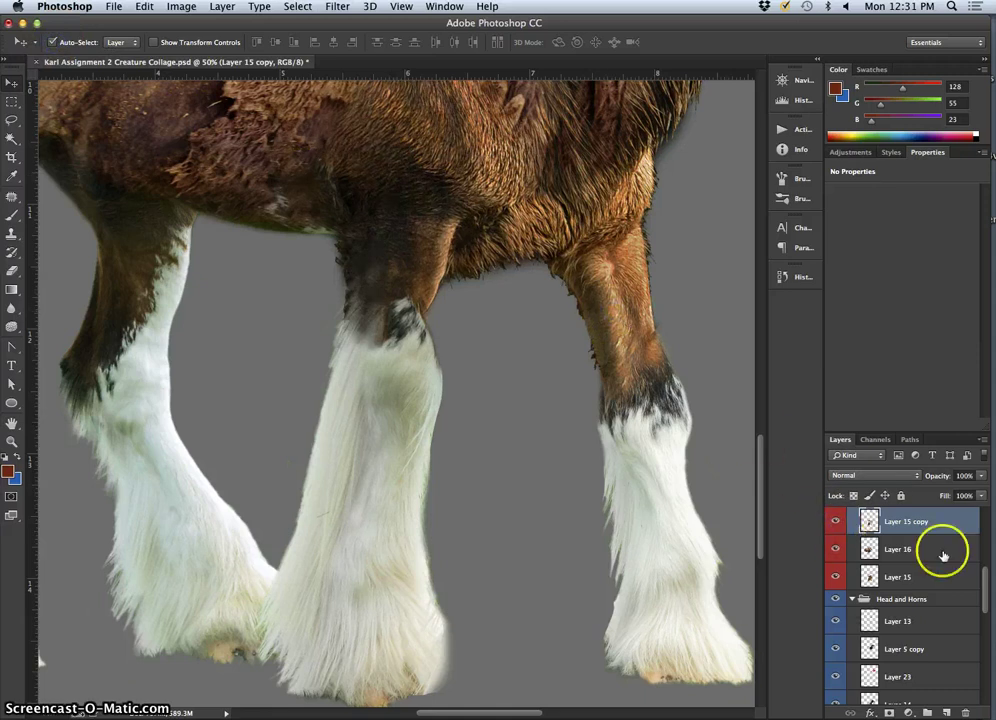
{"action": "mouse_move", "coordinate": [981, 582]}
{"action": "left_mouse_down"}
{"action": "mouse_move", "coordinate": [986, 556]}
{"action": "mouse_move", "coordinate": [988, 570]}
{"action": "left_mouse_up"}
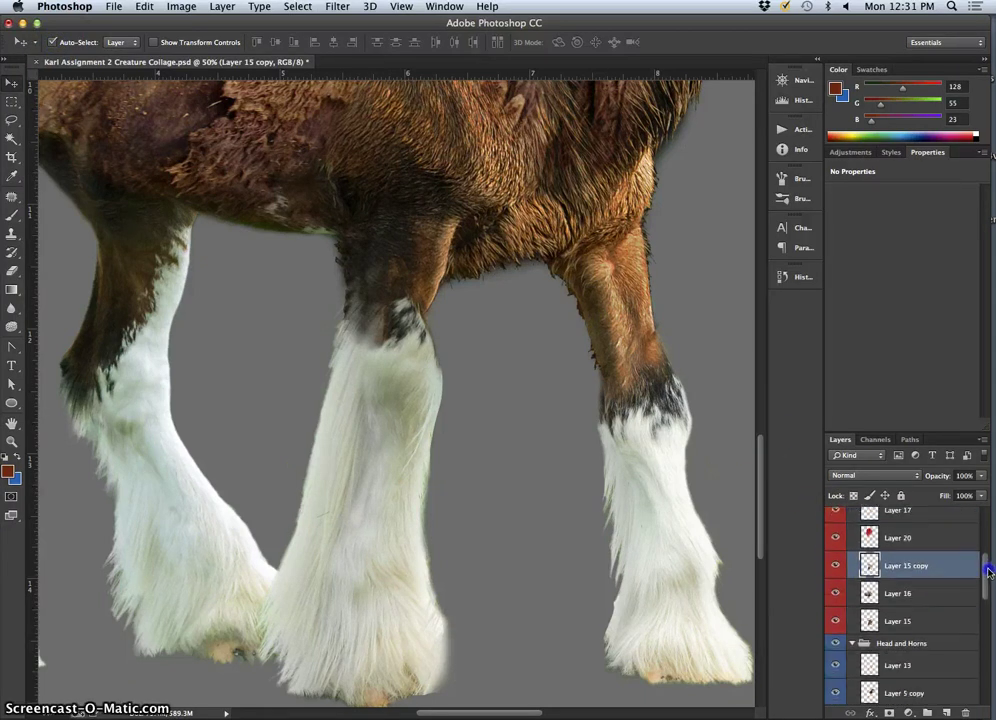
{"action": "left_click", "coordinate": [835, 565]}
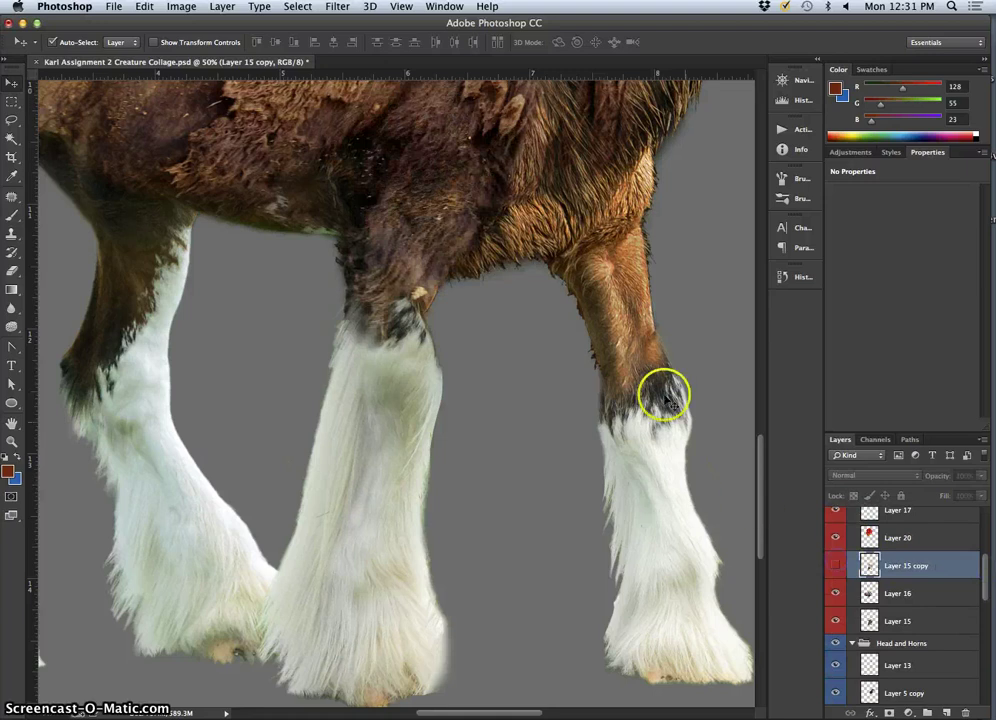
{"action": "left_click", "coordinate": [610, 309]}
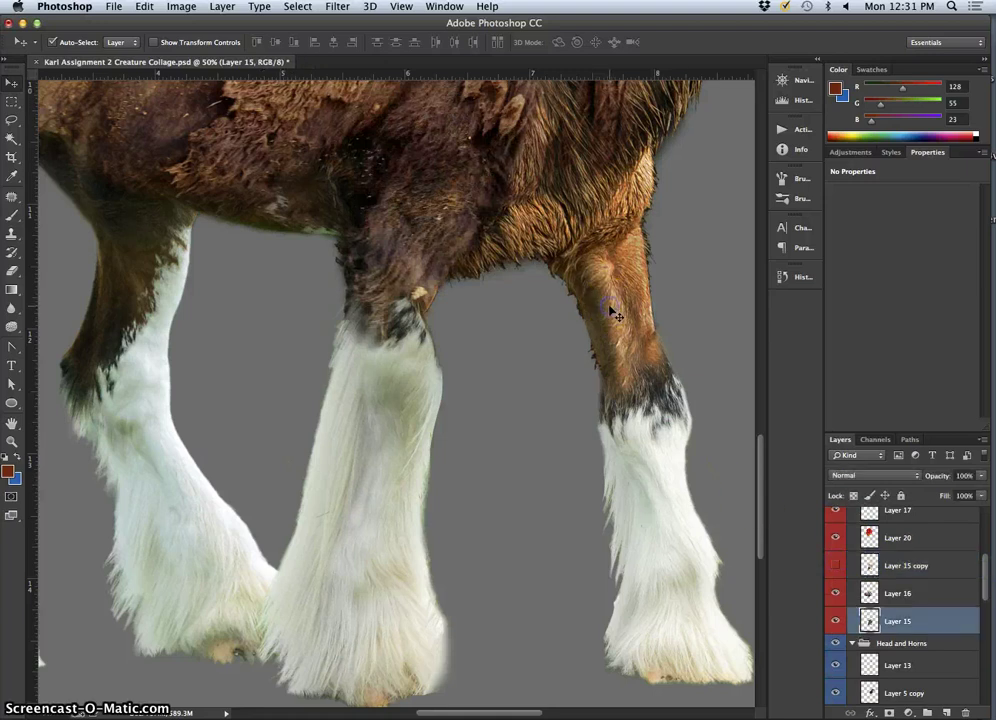
{"action": "left_click", "coordinate": [835, 565]}
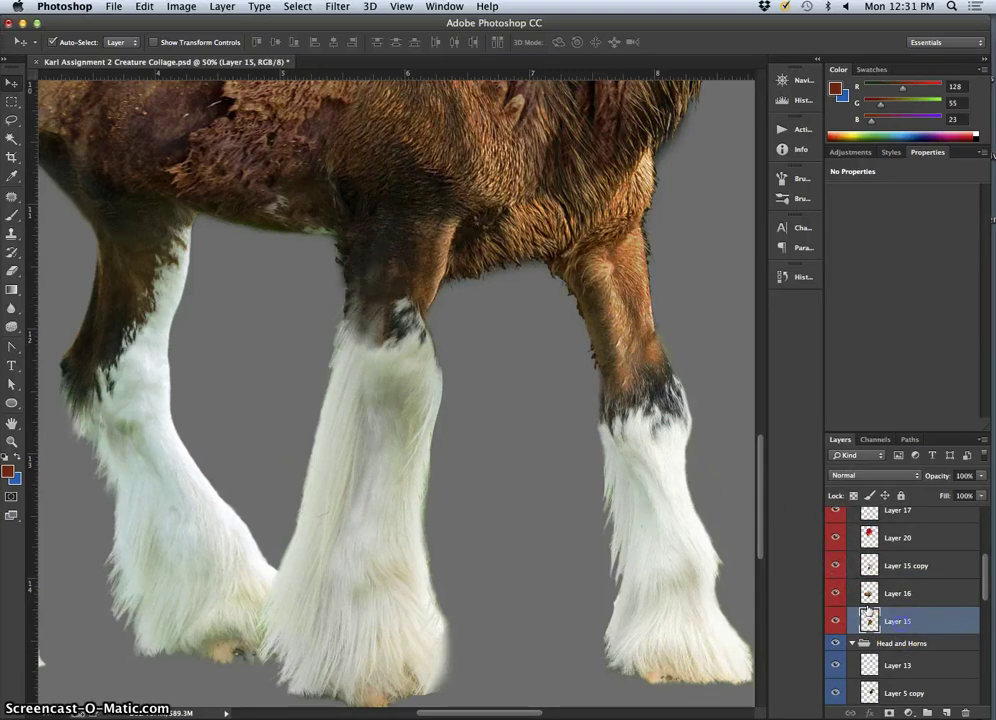
{"action": "left_click", "coordinate": [9, 272]}
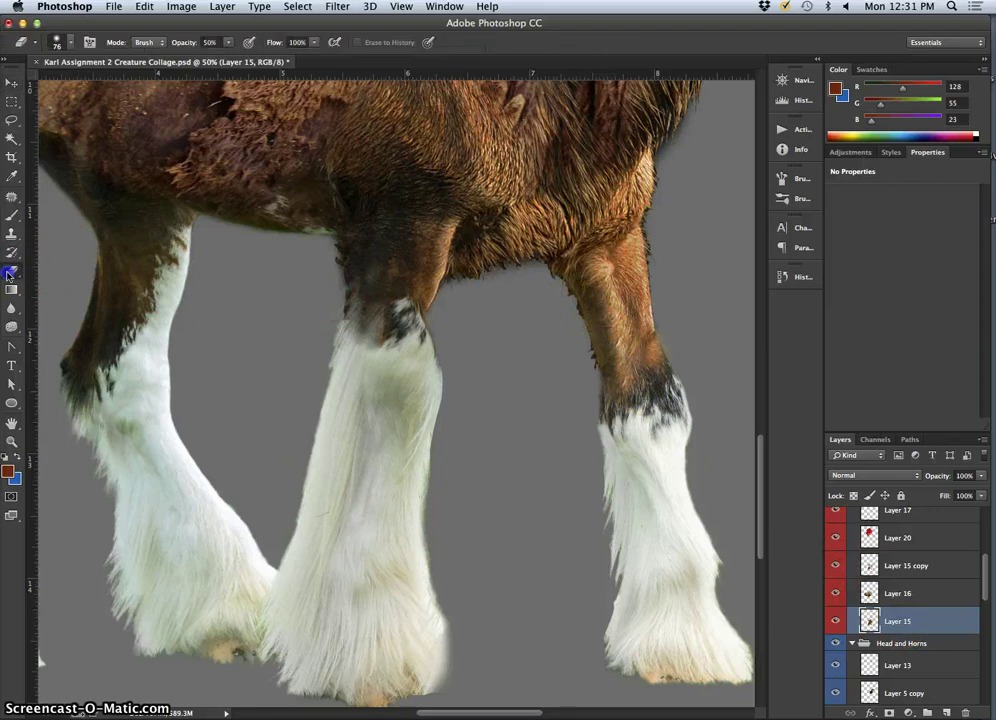
Compare the creature's chest and front legs with Layer 15 copy hidden and shown, both close up and at 25% zoom
{"action": "left_click", "coordinate": [835, 566]}
{"action": "left_click", "coordinate": [836, 566]}
{"action": "left_click", "coordinate": [836, 567]}
{"action": "left_click", "coordinate": [836, 567]}
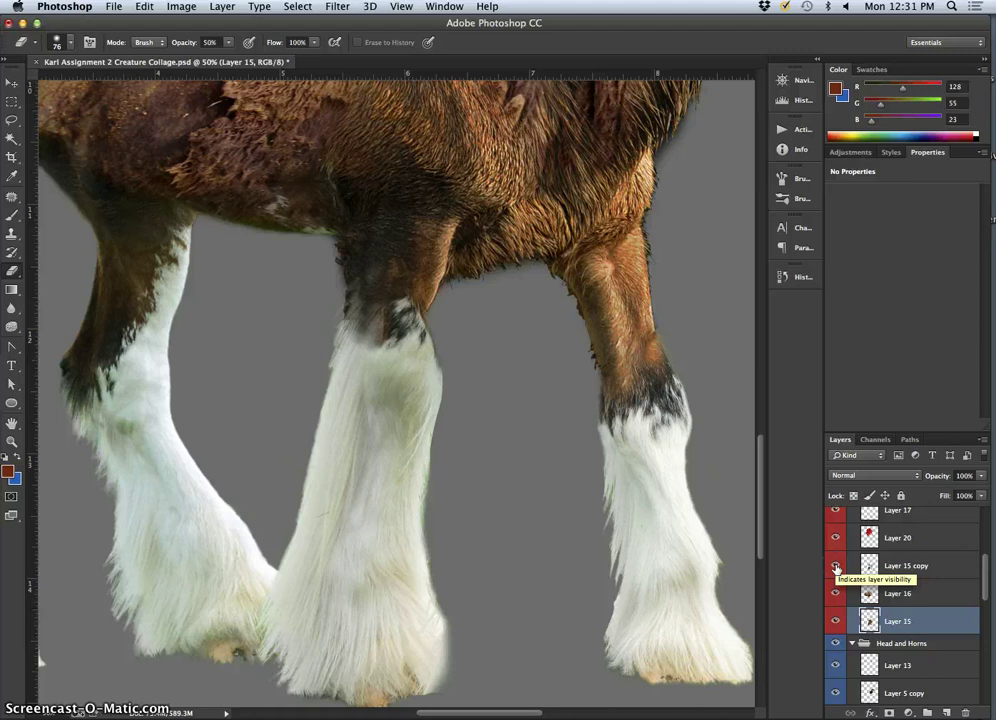
{"action": "left_click", "coordinate": [836, 567]}
{"action": "left_click", "coordinate": [836, 567]}
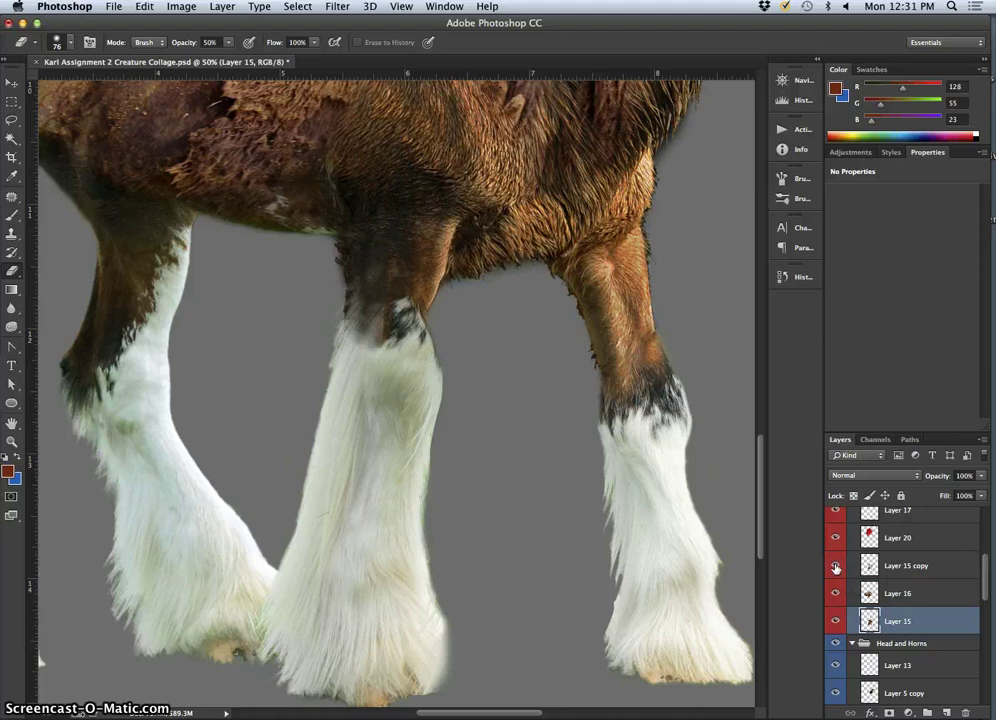
{"action": "key", "text": "super+minus"}
{"action": "key", "text": "super+minus"}
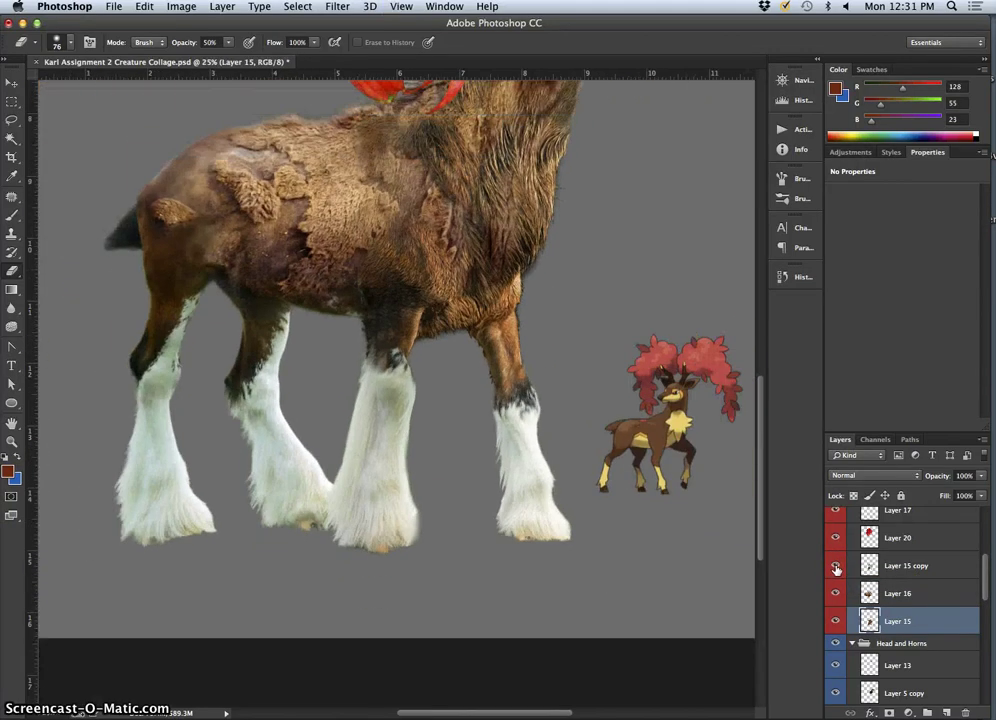
{"action": "left_click", "coordinate": [836, 567]}
{"action": "left_click", "coordinate": [836, 567]}
{"action": "left_click", "coordinate": [836, 567]}
{"action": "left_click", "coordinate": [836, 567]}
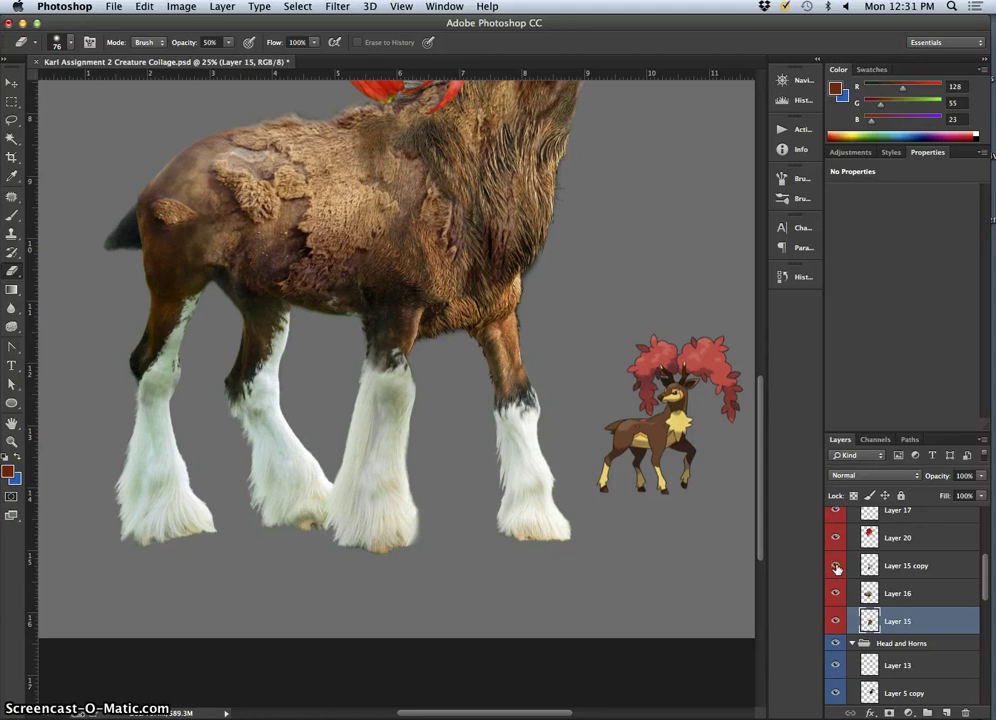
Lower the opacity of Layer 15 copy to 87%
{"action": "left_click", "coordinate": [890, 576]}
{"action": "left_click", "coordinate": [981, 476]}
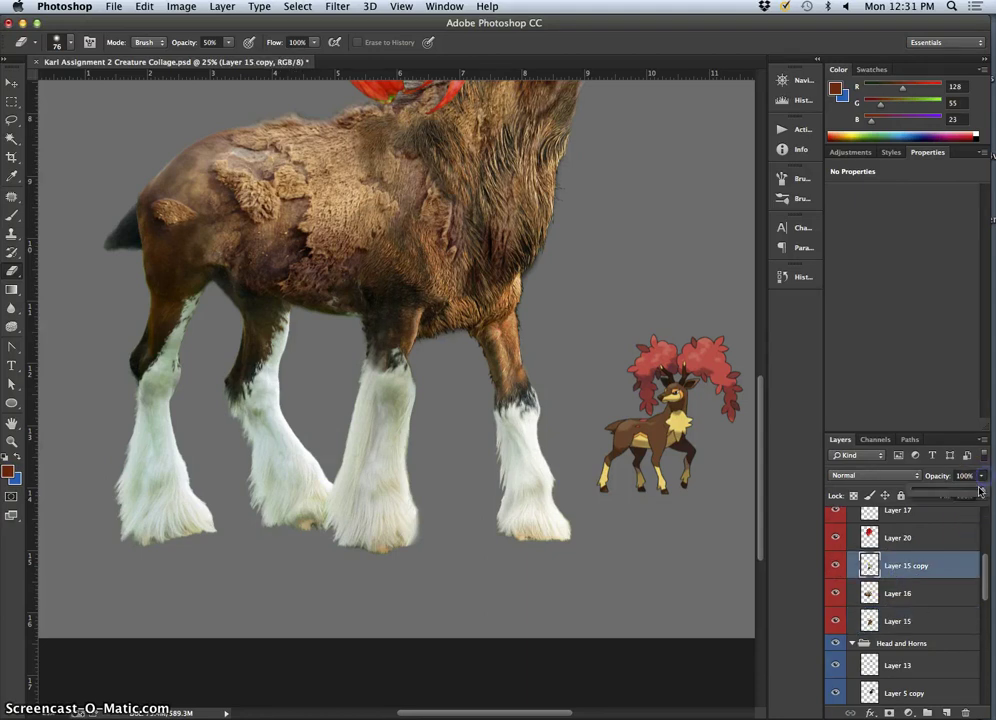
{"action": "left_click_drag", "start_coordinate": [968, 493], "coordinate": [971, 494]}
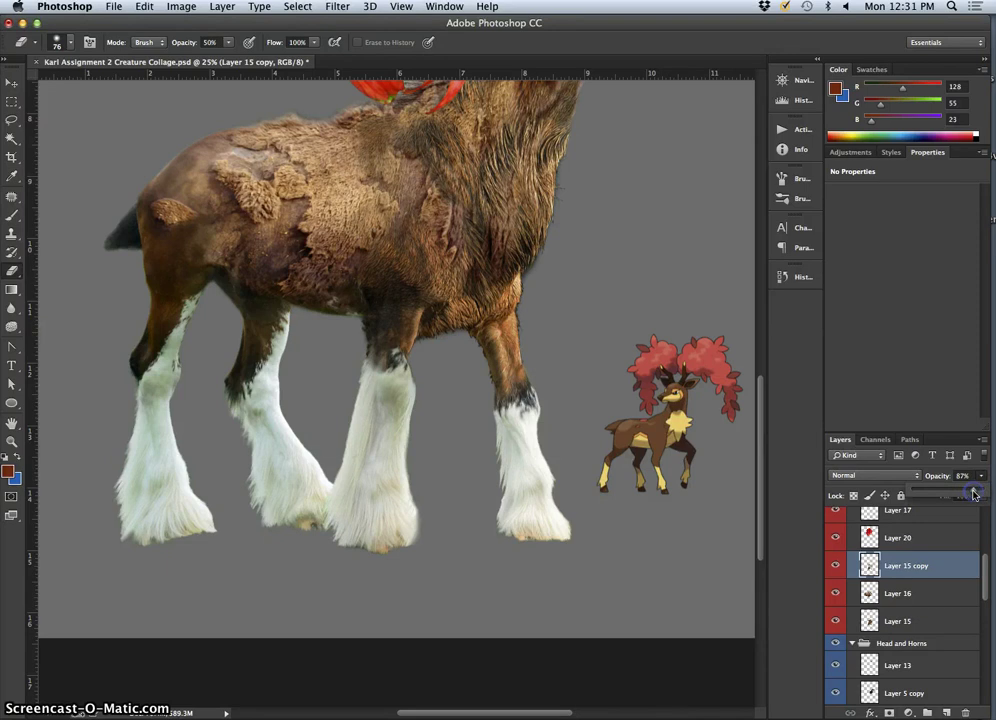
Try merging Layer 15 copy with Layer 15, and undo the merge
{"action": "left_click", "coordinate": [916, 614], "text": "super"}
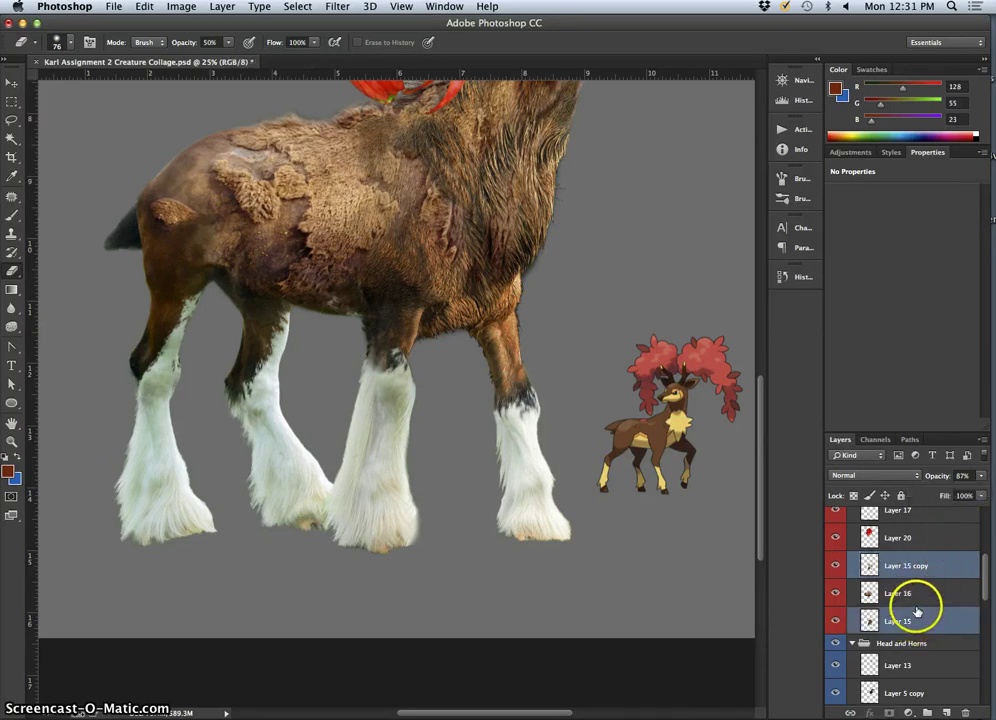
{"action": "key", "text": "super+e"}
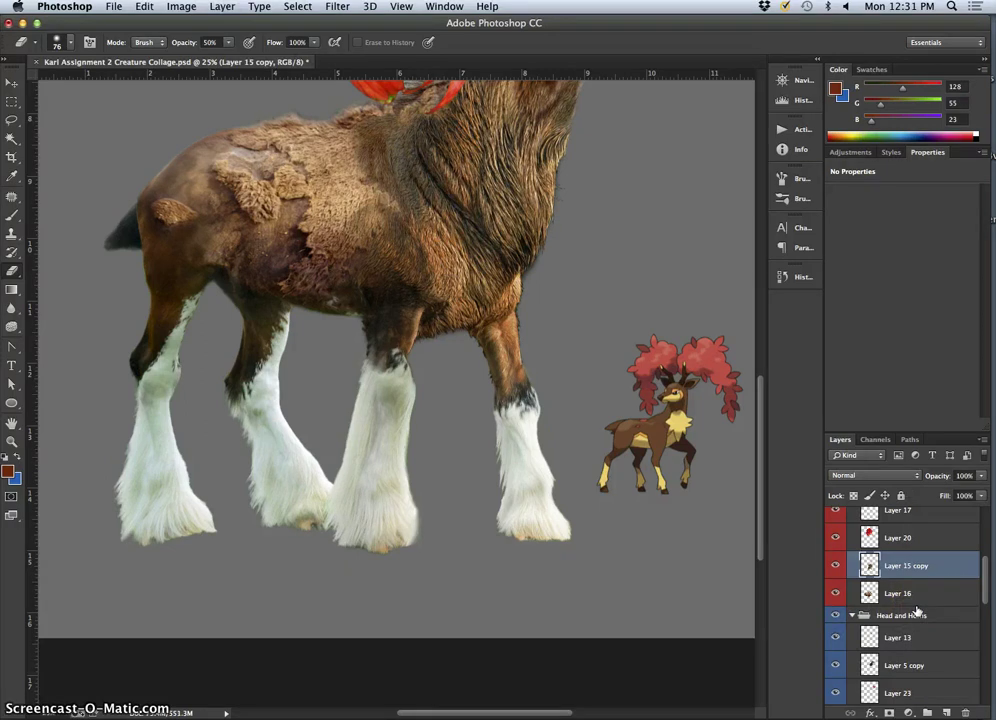
{"action": "key", "text": "super+z"}
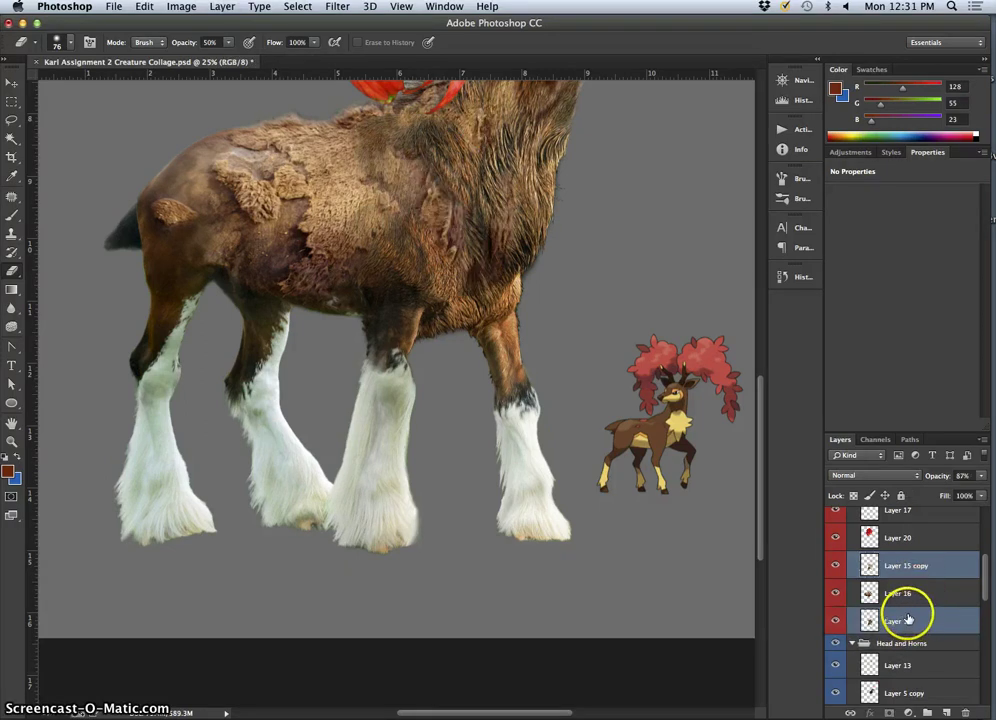
Erase stray dark fur along both edges of the far front leg on Layer 15
{"action": "left_click_drag", "start_coordinate": [907, 620], "coordinate": [905, 618]}
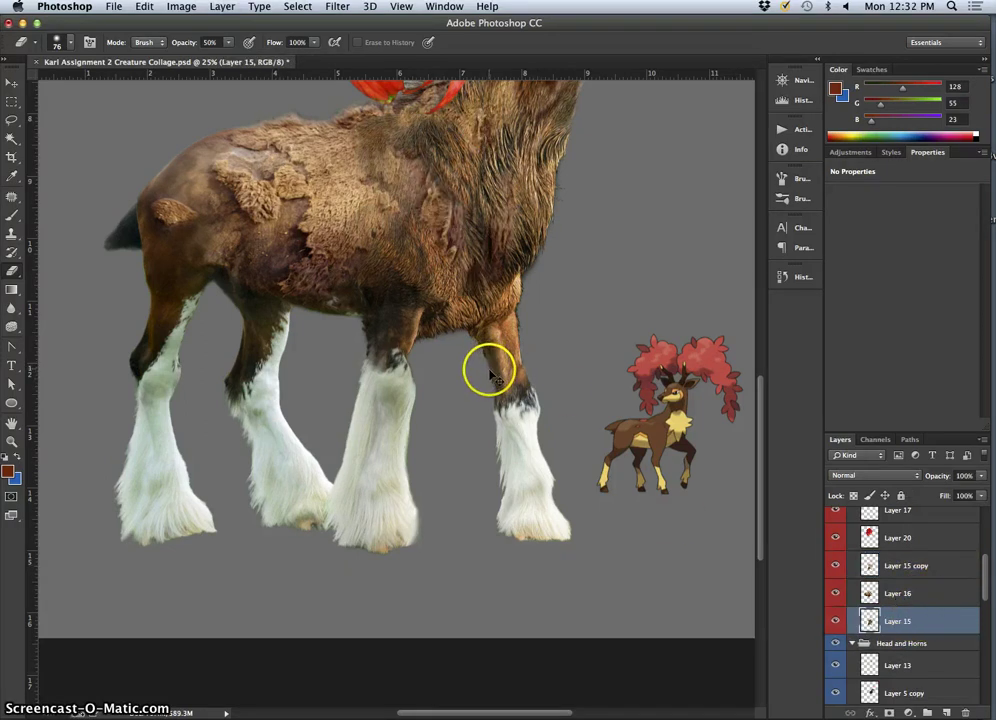
{"action": "key", "text": "super+plus"}
{"action": "key", "text": "super+plus"}
{"action": "key", "text": "super+plus"}
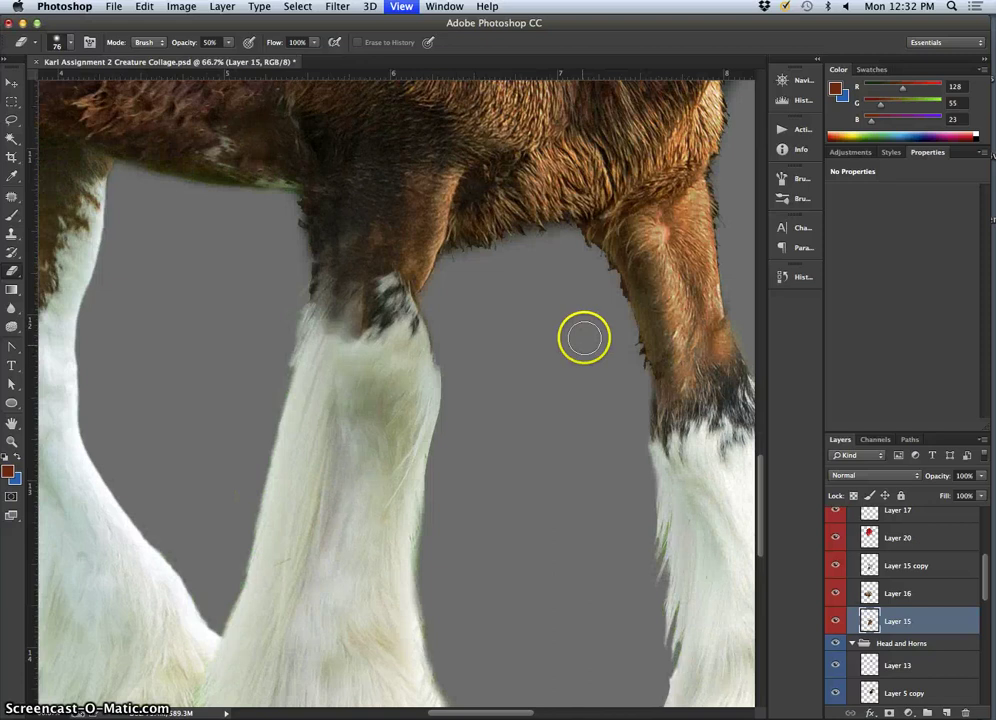
{"action": "key", "text": "space"}
{"action": "mouse_move", "coordinate": [547, 330]}
{"action": "left_mouse_down"}
{"action": "mouse_move", "coordinate": [497, 322]}
{"action": "mouse_move", "coordinate": [442, 333]}
{"action": "left_mouse_up"}
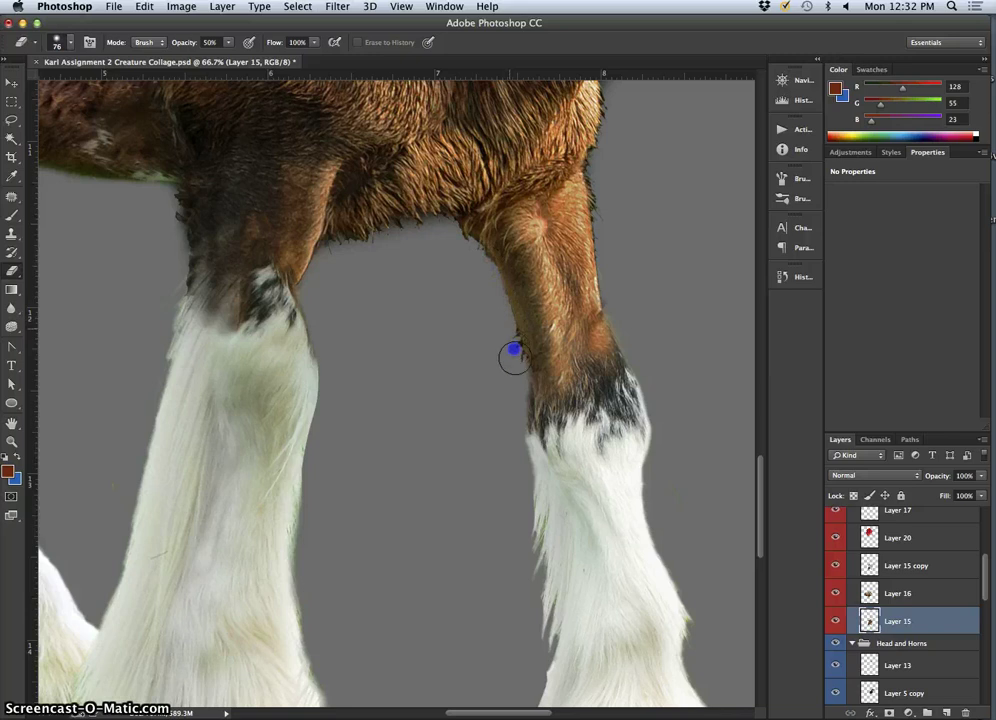
{"action": "left_click", "coordinate": [598, 222]}
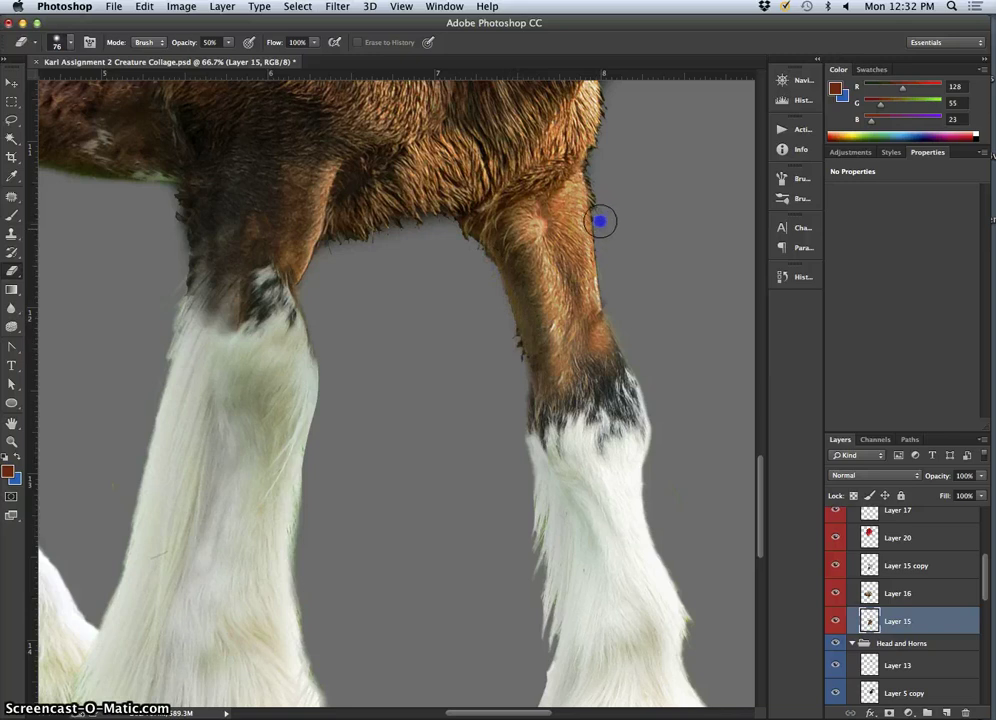
{"action": "left_click", "coordinate": [909, 566]}
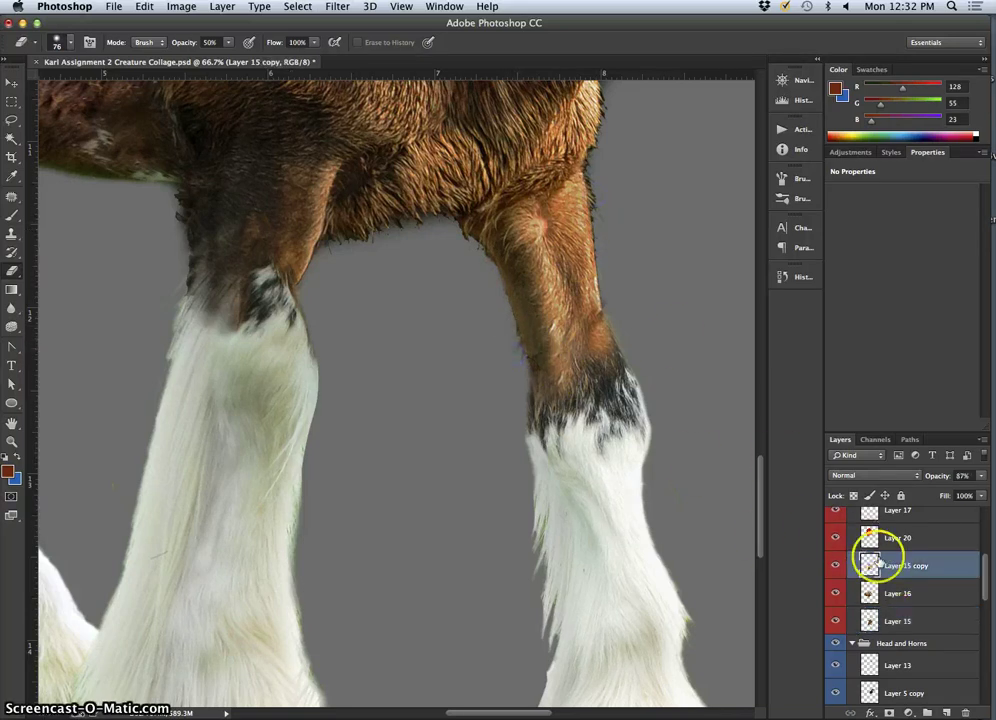
{"action": "left_click", "coordinate": [13, 120]}
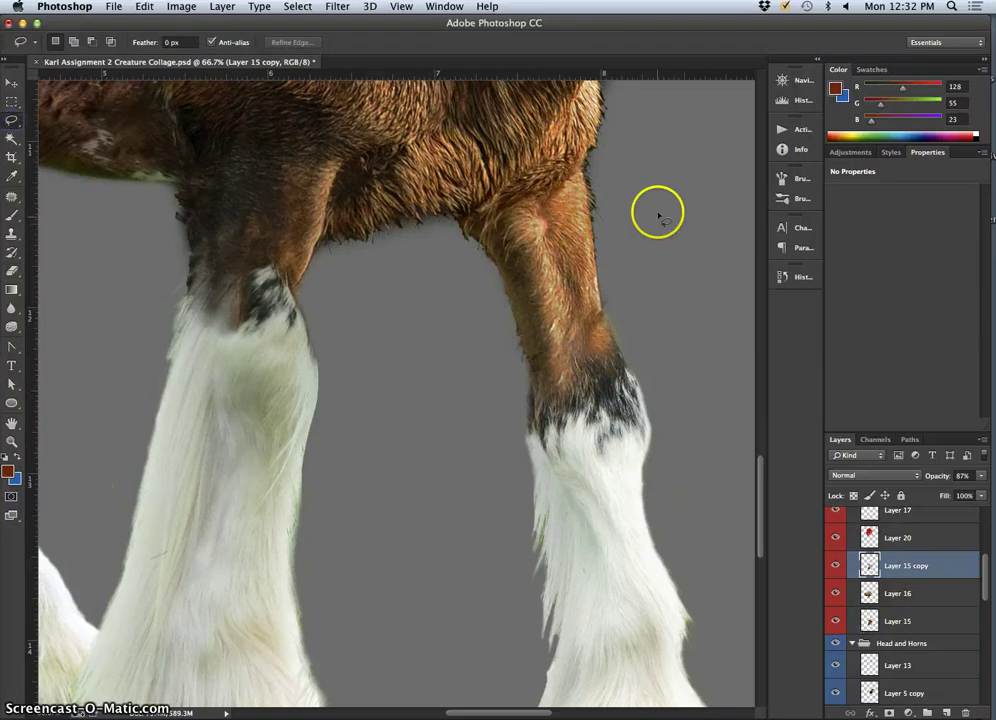
{"action": "left_click", "coordinate": [600, 201]}
{"action": "left_click_drag", "start_coordinate": [676, 364], "coordinate": [663, 320]}
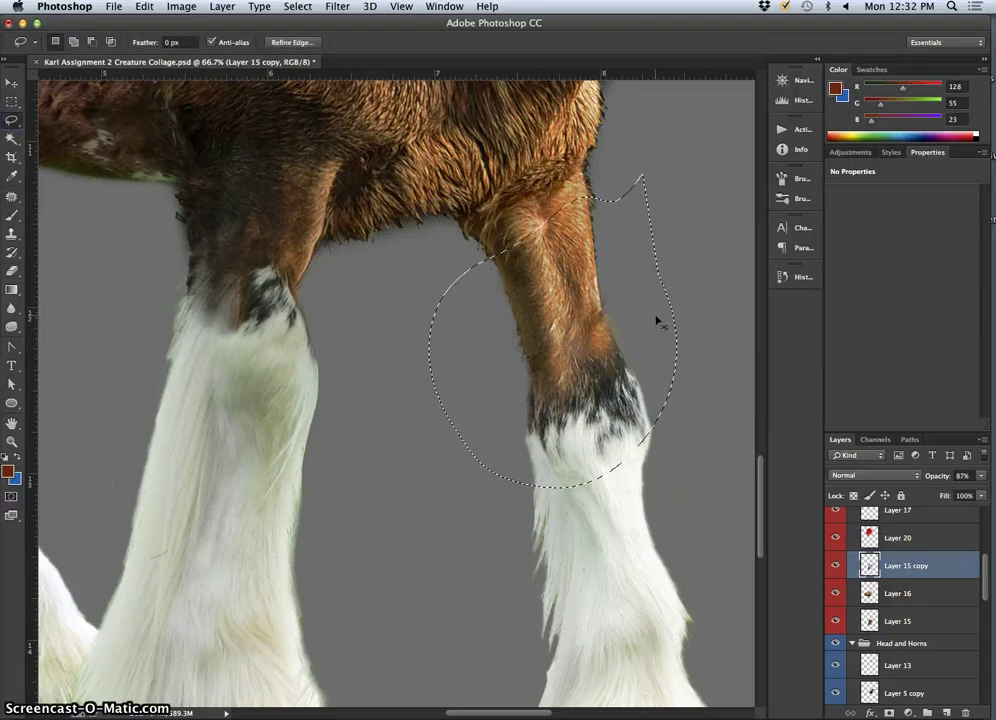
{"action": "key", "text": "super+d"}
Erase rough fur on Layer 15 under the chest and along the far front leg's outer edge, using the Eraser
{"action": "left_click", "coordinate": [881, 572]}
{"action": "left_click", "coordinate": [888, 618]}
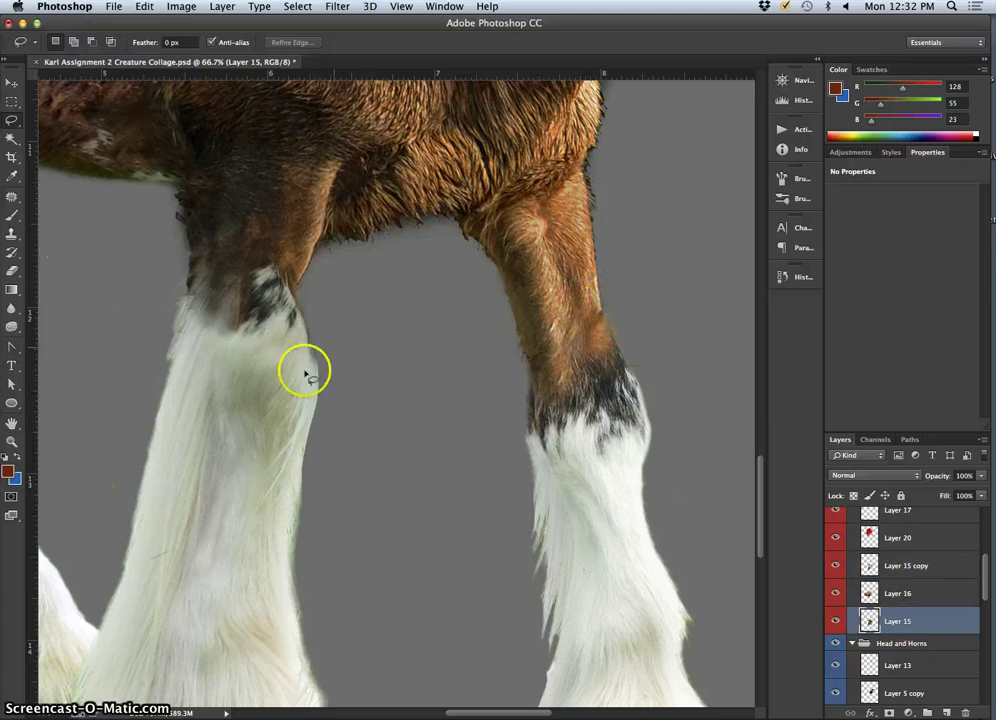
{"action": "left_click", "coordinate": [12, 270]}
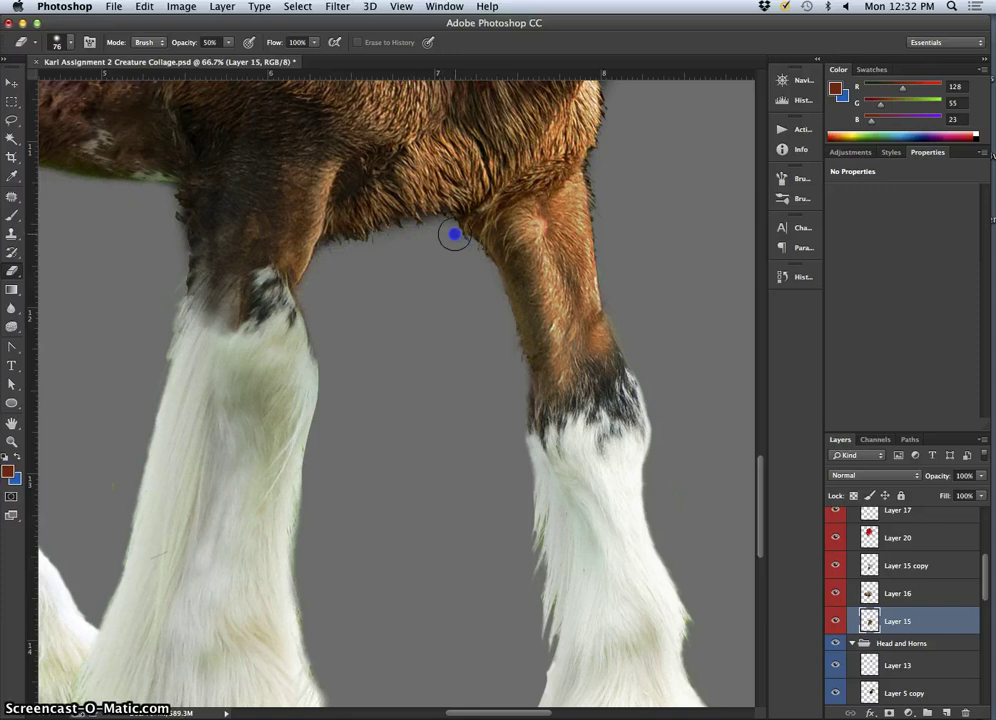
{"action": "left_click_drag", "start_coordinate": [602, 191], "coordinate": [606, 231]}
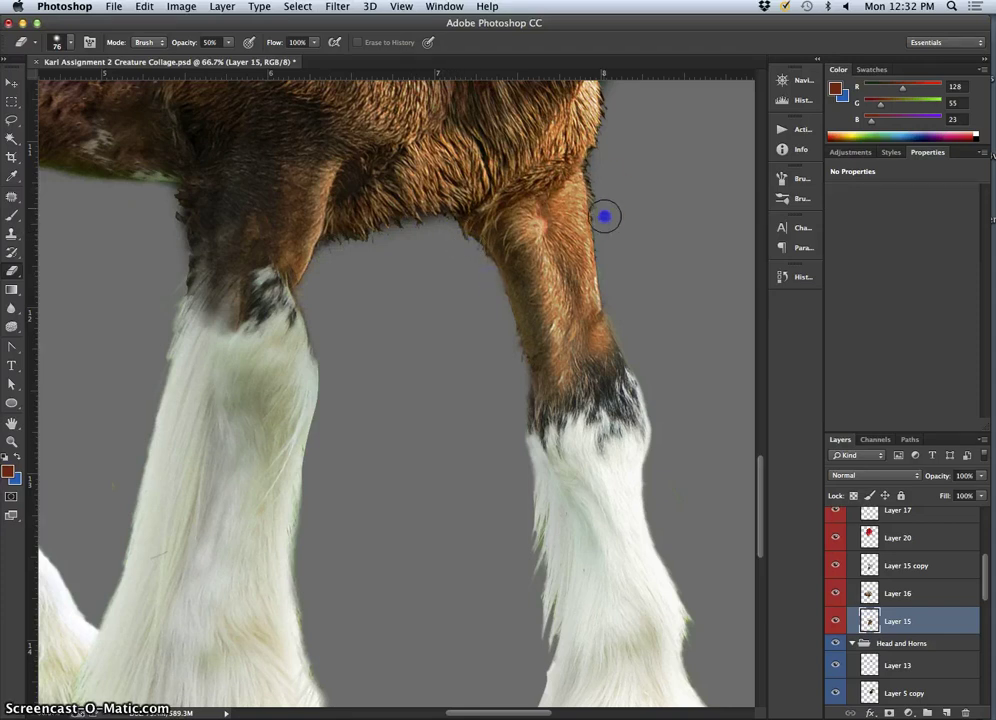
Erase the stray fur on Layer 15 copy along the chest's underside and the edges of both front legs
{"action": "left_click", "coordinate": [912, 566]}
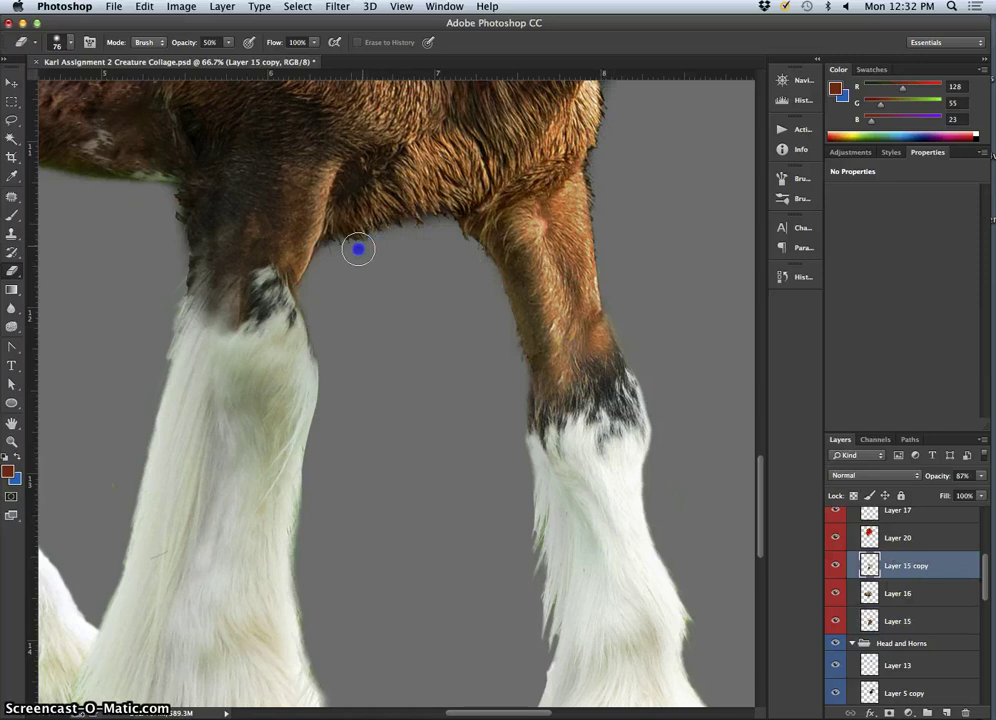
{"action": "mouse_move", "coordinate": [337, 245]}
{"action": "left_mouse_down"}
{"action": "mouse_move", "coordinate": [325, 251]}
{"action": "mouse_move", "coordinate": [333, 250]}
{"action": "left_mouse_up"}
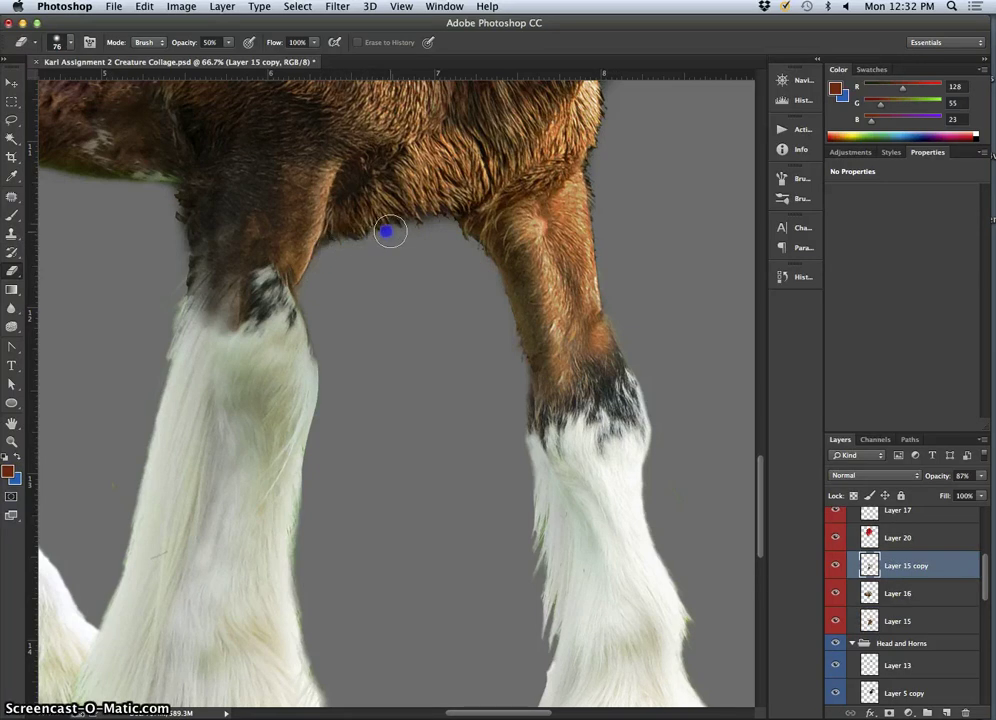
{"action": "left_click_drag", "start_coordinate": [410, 226], "coordinate": [427, 221]}
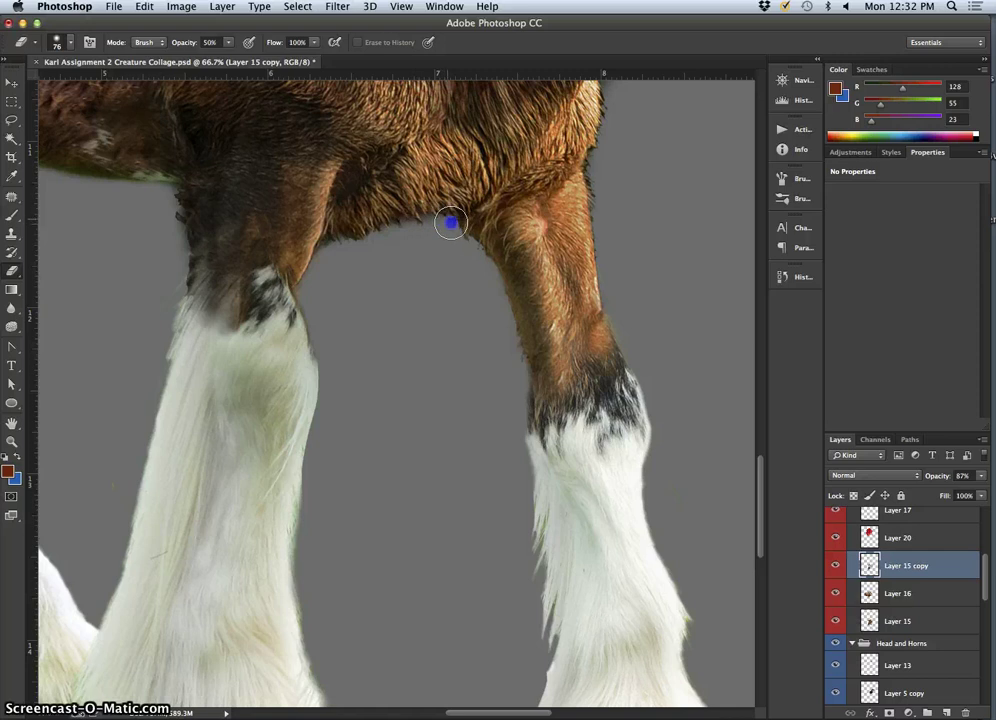
{"action": "mouse_move", "coordinate": [488, 269]}
{"action": "left_mouse_down"}
{"action": "mouse_move", "coordinate": [518, 376]}
{"action": "mouse_move", "coordinate": [511, 387]}
{"action": "left_mouse_up"}
{"action": "mouse_move", "coordinate": [600, 180]}
{"action": "left_mouse_down"}
{"action": "mouse_move", "coordinate": [595, 200]}
{"action": "mouse_move", "coordinate": [592, 160]}
{"action": "left_mouse_up"}
{"action": "mouse_move", "coordinate": [176, 218]}
{"action": "left_mouse_down"}
{"action": "mouse_move", "coordinate": [176, 226]}
{"action": "mouse_move", "coordinate": [175, 206]}
{"action": "left_mouse_up"}
Erase stray fur on Layer 15 along the rear edge of the near front leg
{"action": "left_click", "coordinate": [902, 621]}
{"action": "left_click", "coordinate": [172, 216]}
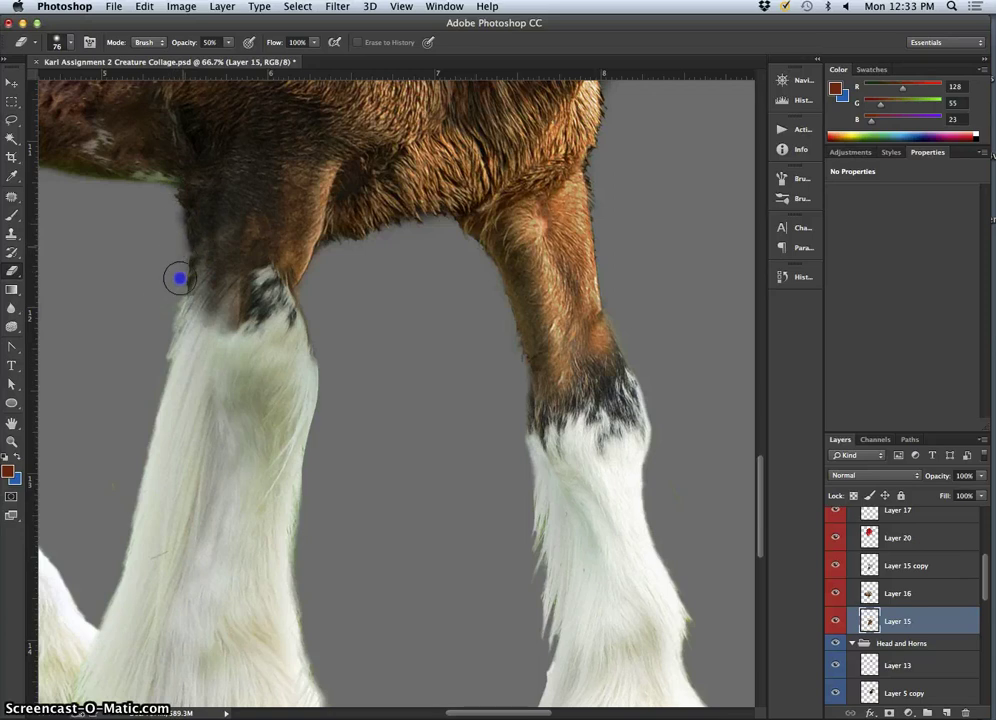
{"action": "left_click_drag", "start_coordinate": [179, 278], "coordinate": [173, 311]}
Clean the near front leg's rear edge just below the belly by erasing on Layer 15 copy
{"action": "left_click_drag", "start_coordinate": [413, 458], "coordinate": [603, 543]}
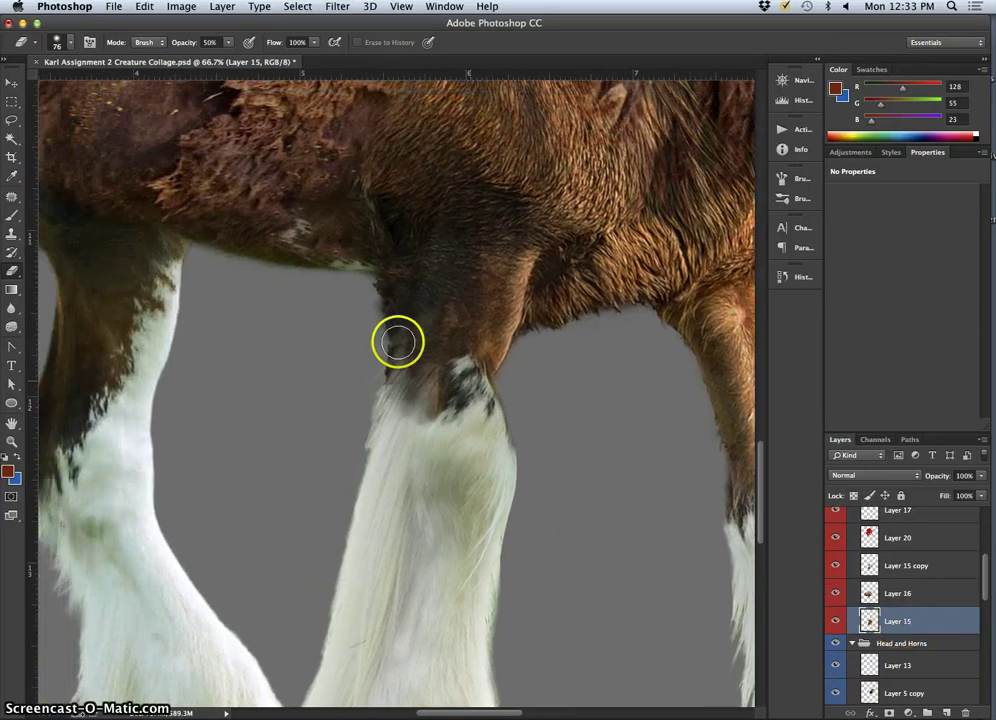
{"action": "left_click", "coordinate": [867, 563]}
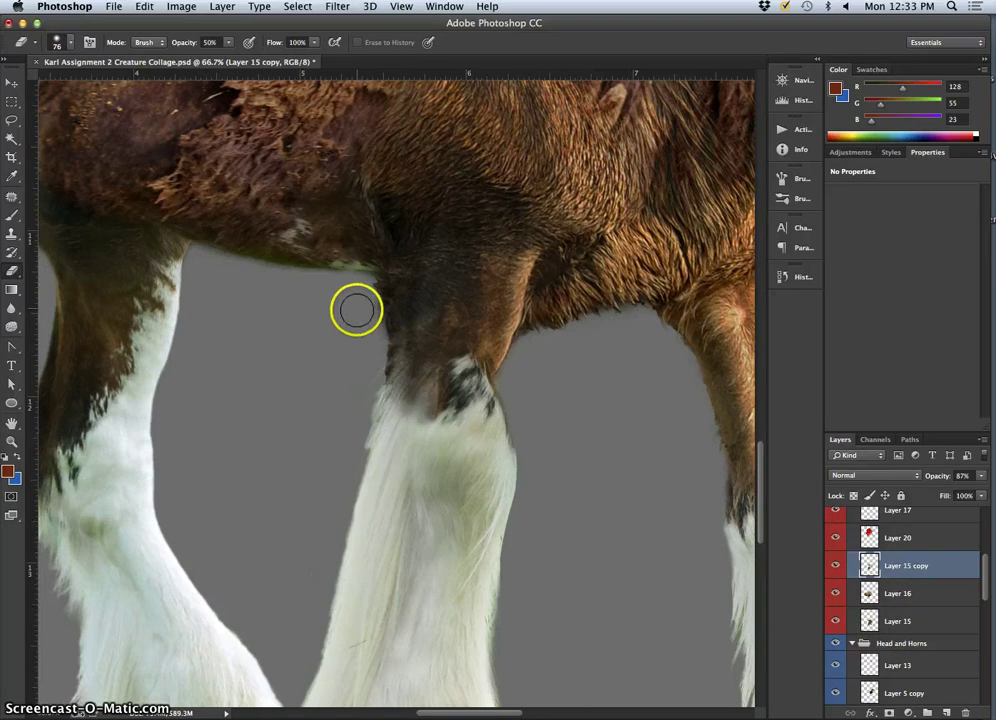
{"action": "left_click_drag", "start_coordinate": [356, 310], "coordinate": [371, 312]}
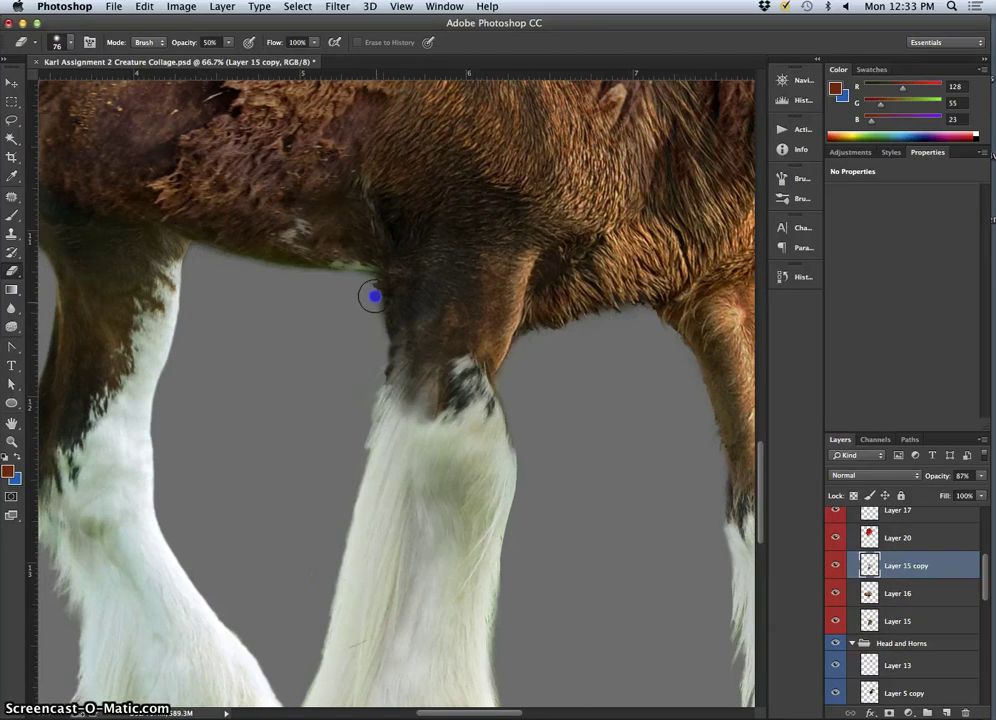
{"action": "left_click_drag", "start_coordinate": [374, 296], "coordinate": [371, 311]}
Select Layer 11 from the near front leg and soften its upper fur patch and edge where it meets the body with the Eraser
{"action": "left_click", "coordinate": [917, 623]}
{"action": "left_click", "coordinate": [918, 621]}
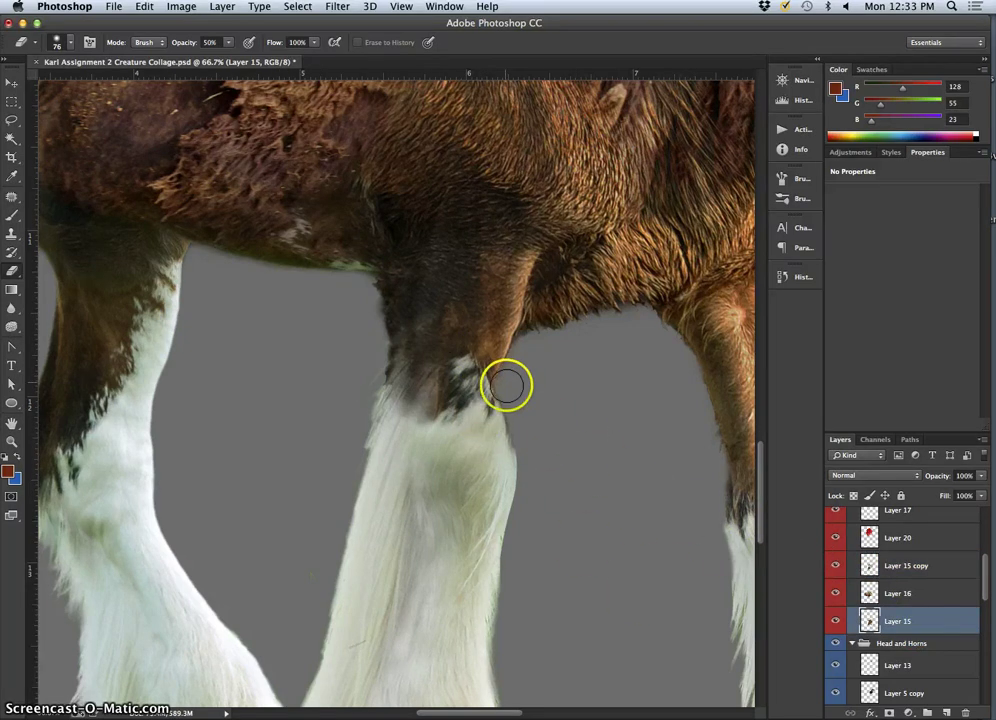
{"action": "left_click", "coordinate": [916, 567]}
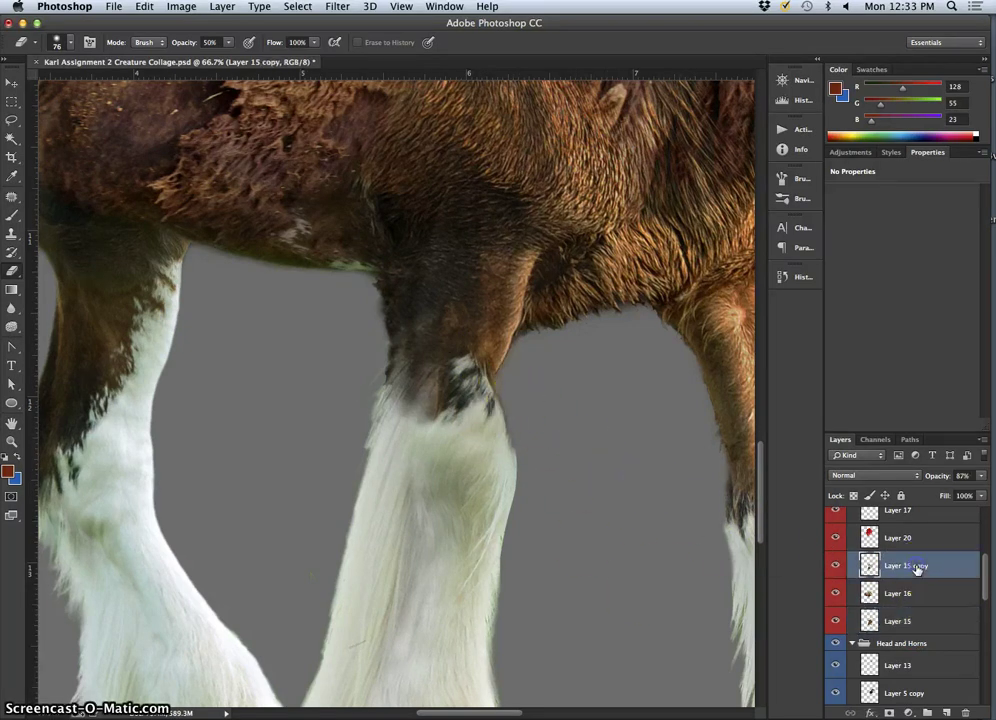
{"action": "left_click", "coordinate": [898, 624]}
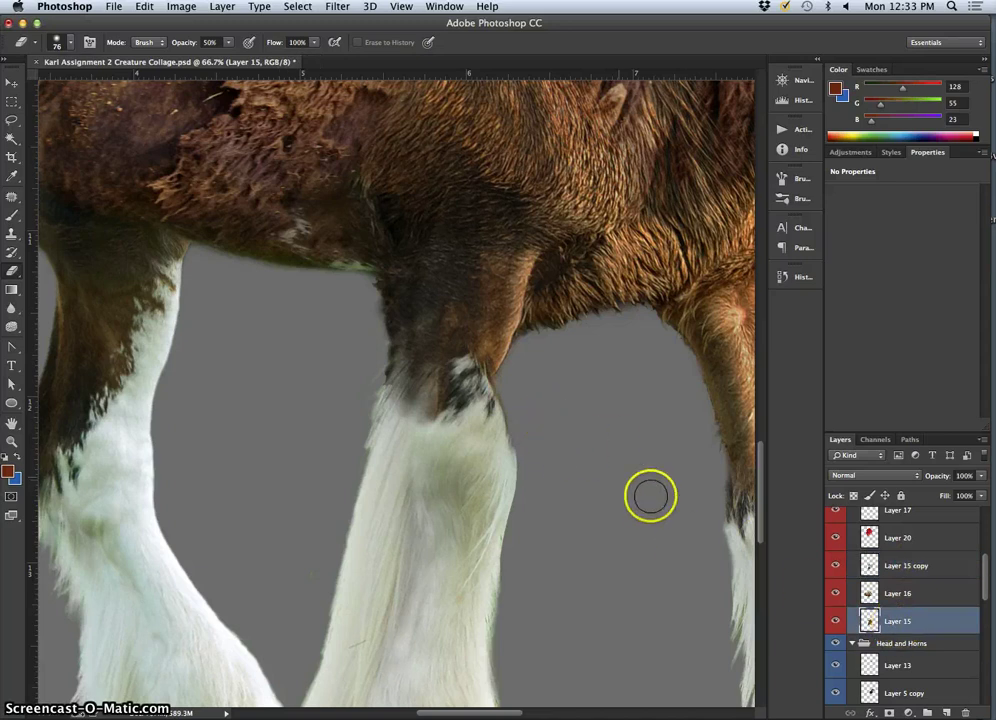
{"action": "left_click", "coordinate": [483, 503], "text": "super"}
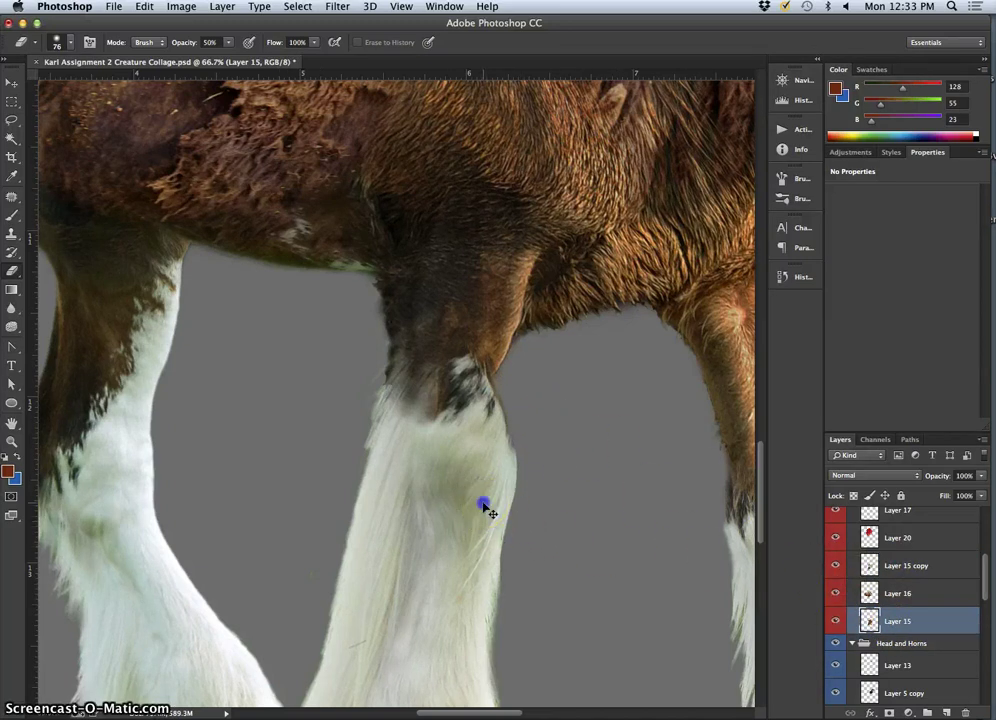
{"action": "left_click_drag", "start_coordinate": [463, 365], "coordinate": [470, 349]}
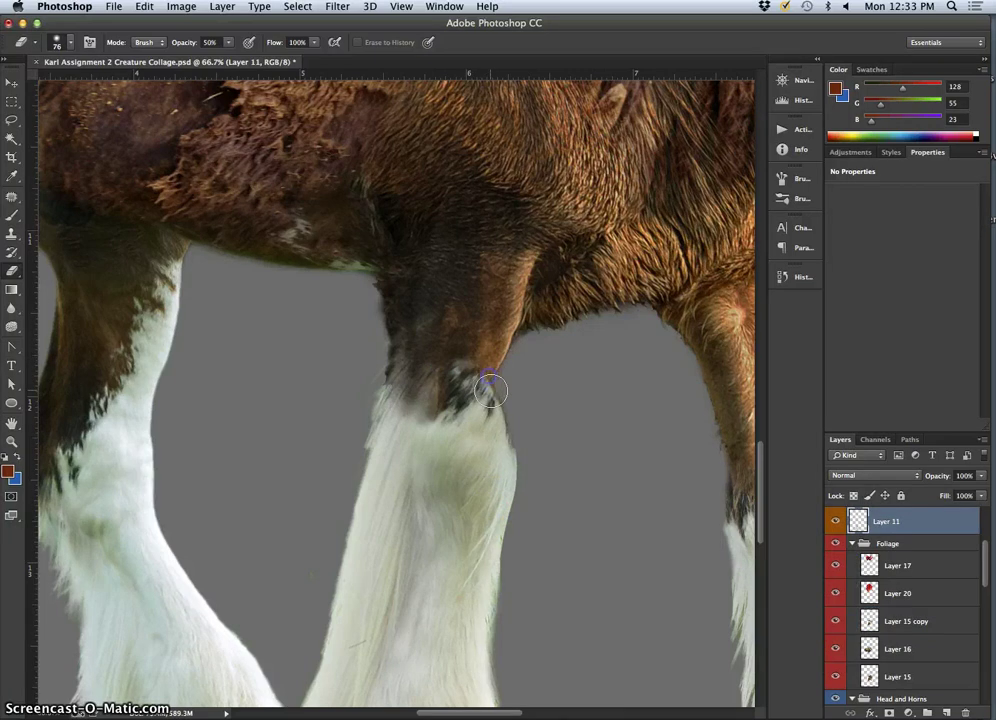
{"action": "mouse_move", "coordinate": [490, 390]}
{"action": "left_mouse_down"}
{"action": "mouse_move", "coordinate": [539, 456]}
{"action": "mouse_move", "coordinate": [521, 374]}
{"action": "mouse_move", "coordinate": [436, 312]}
{"action": "mouse_move", "coordinate": [395, 298]}
{"action": "mouse_move", "coordinate": [379, 320]}
{"action": "mouse_move", "coordinate": [382, 396]}
{"action": "mouse_move", "coordinate": [371, 281]}
{"action": "left_mouse_up"}
{"action": "left_click", "coordinate": [383, 395]}
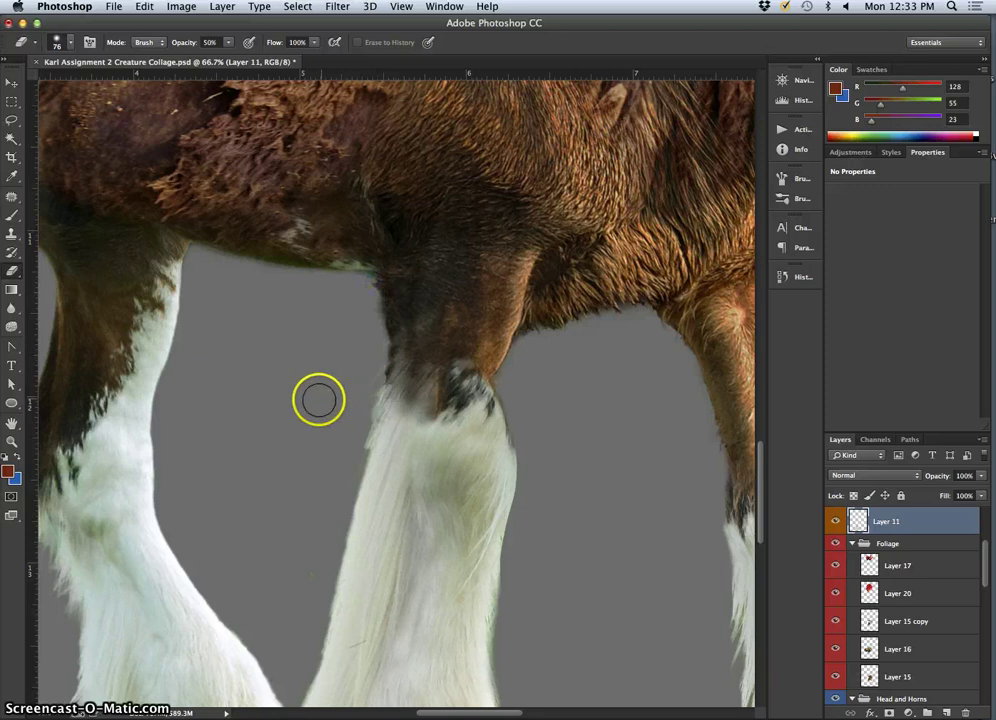
Select Layer 9 from the hind leg and shift its Color Balance midtones to -19 on the Magenta-Green scale
{"action": "key", "text": "space"}
{"action": "left_click_drag", "start_coordinate": [320, 440], "coordinate": [530, 479]}
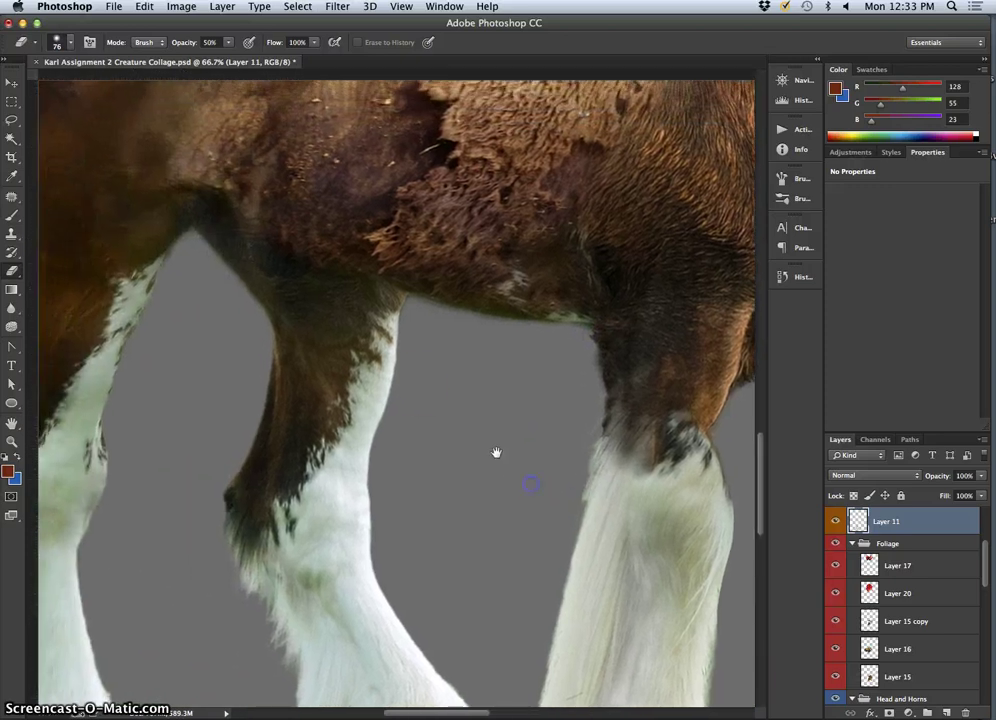
{"action": "mouse_move", "coordinate": [365, 315]}
{"action": "left_mouse_down"}
{"action": "mouse_move", "coordinate": [373, 347]}
{"action": "mouse_move", "coordinate": [366, 342]}
{"action": "left_mouse_up"}
{"action": "left_click", "coordinate": [362, 337], "text": "super"}
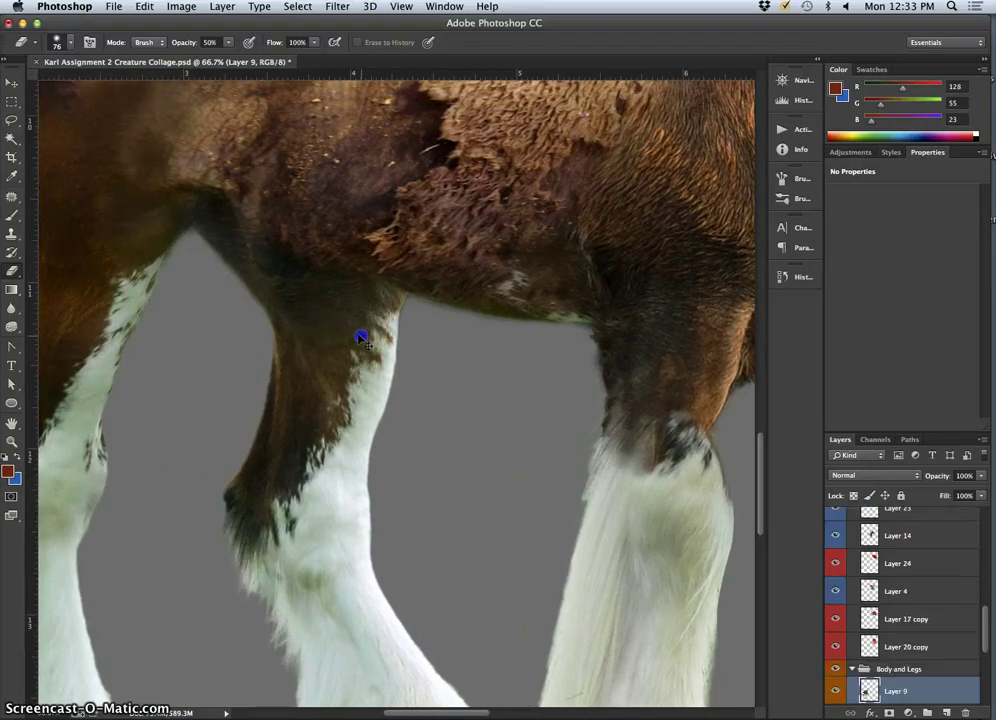
{"action": "left_click", "coordinate": [178, 7]}
{"action": "mouse_move", "coordinate": [205, 45]}
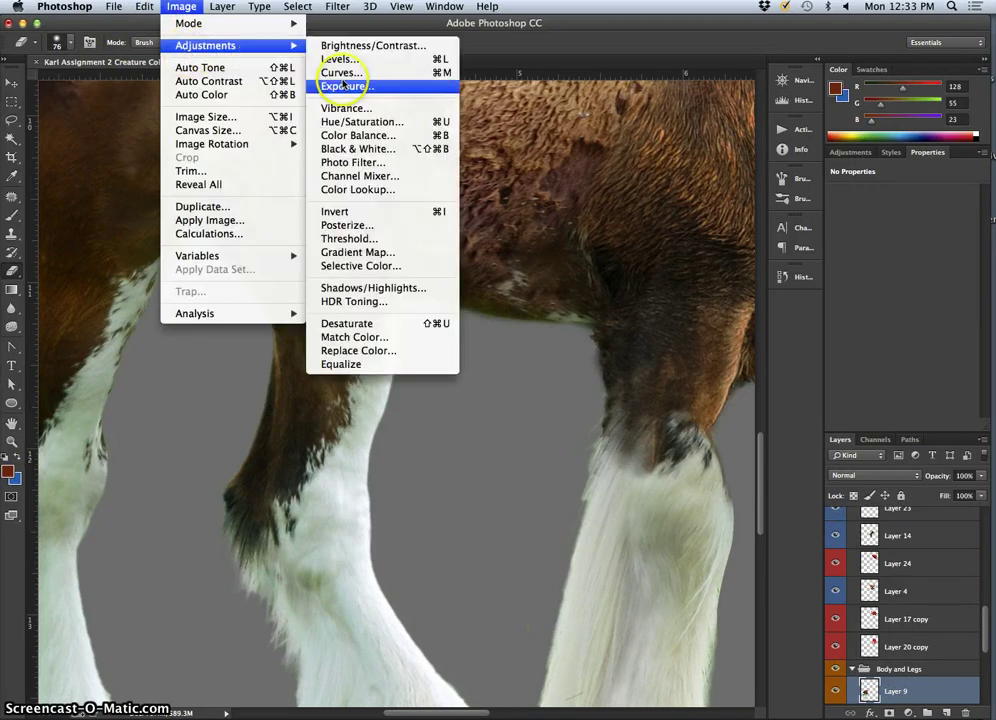
{"action": "left_click", "coordinate": [365, 137]}
{"action": "left_click_drag", "start_coordinate": [780, 348], "coordinate": [768, 353]}
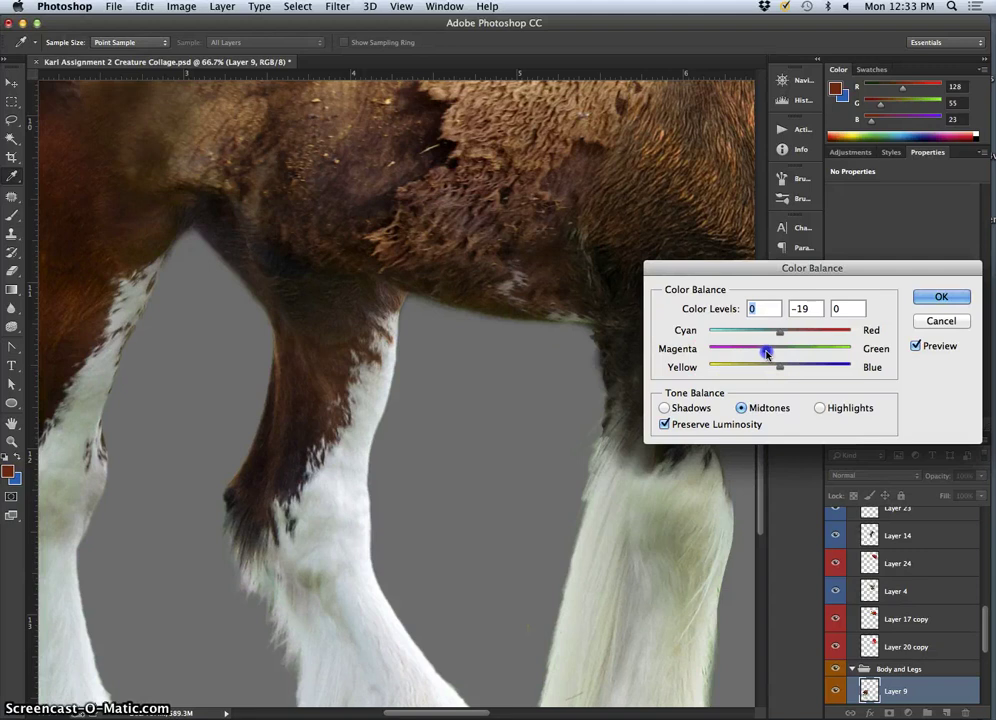
{"action": "key", "text": "super+minus"}
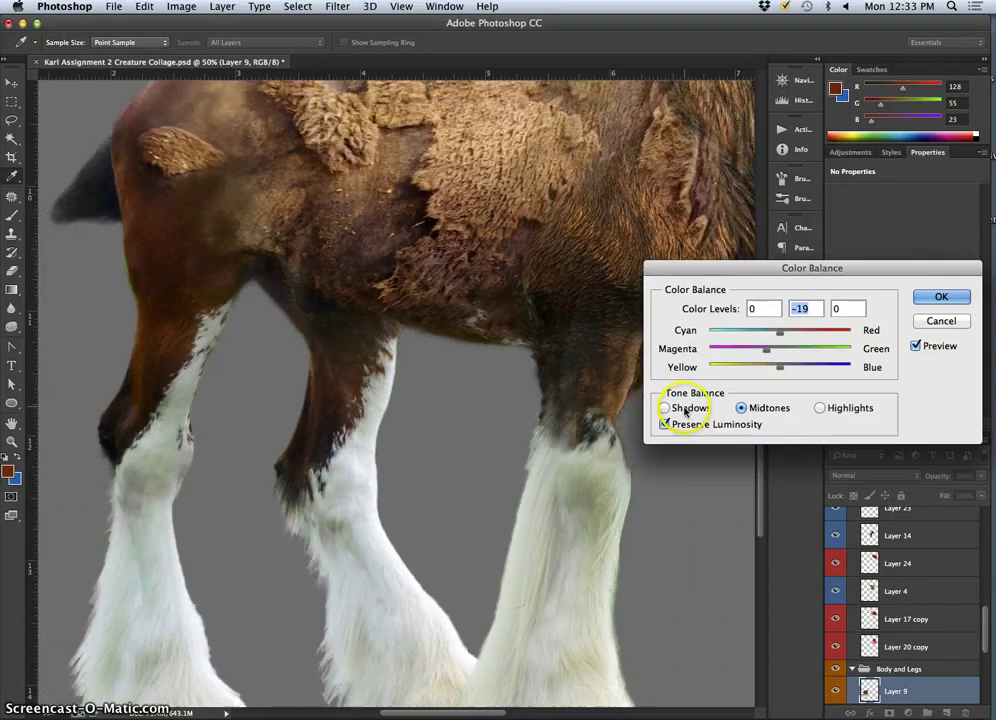
{"action": "key", "text": "super+minus"}
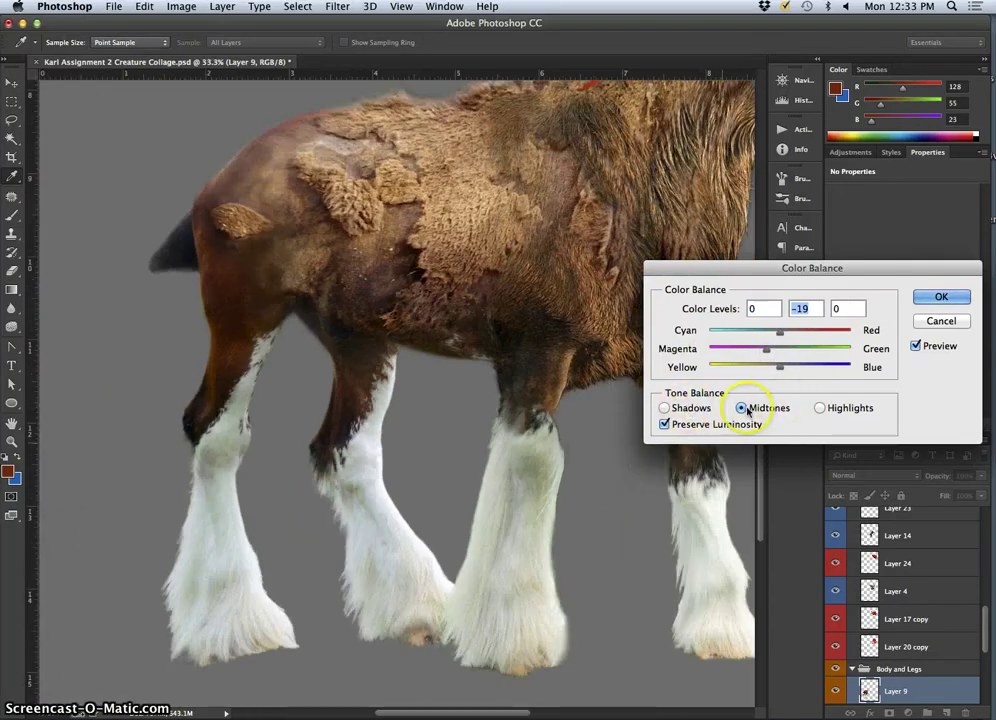
{"action": "left_click_drag", "start_coordinate": [766, 349], "coordinate": [767, 352]}
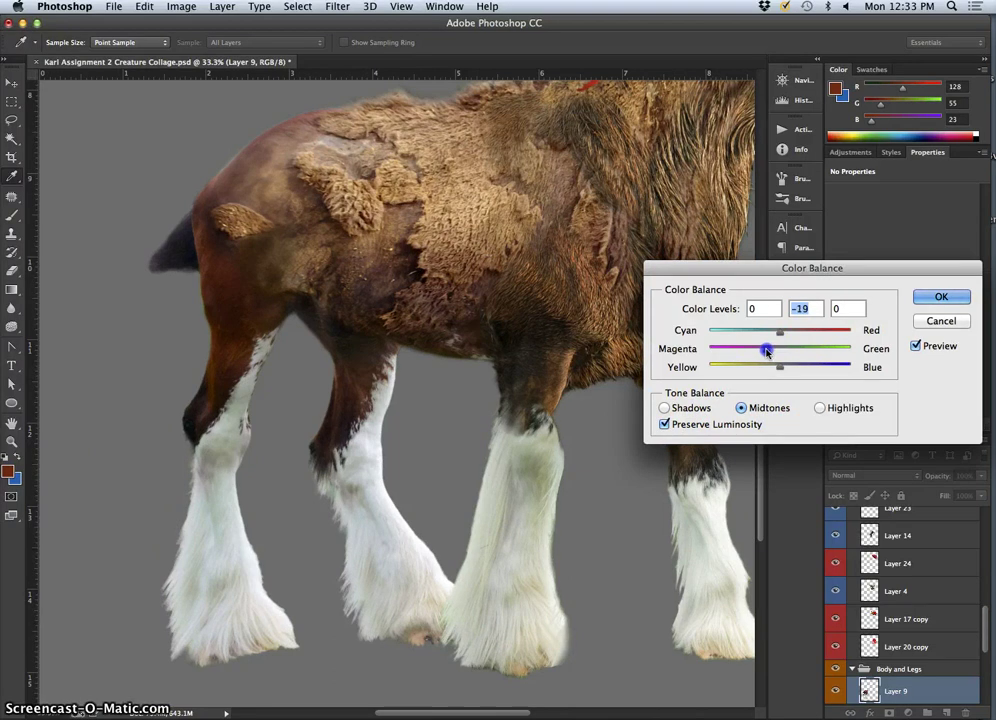
Set the Color Balance highlights of Layer 9 to -12 on the Magenta-Green scale, apply the adjustment, and return to the Eraser
{"action": "left_click", "coordinate": [820, 408]}
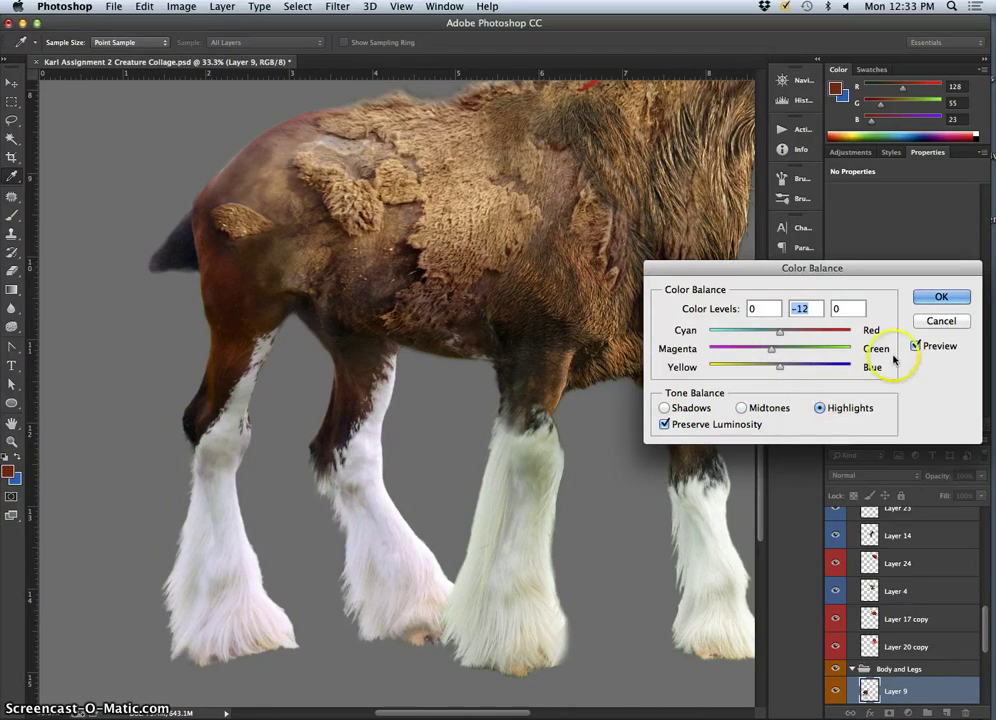
{"action": "left_click_drag", "start_coordinate": [538, 267], "coordinate": [518, 322]}
{"action": "left_click", "coordinate": [944, 297]}
{"action": "key", "text": "e"}
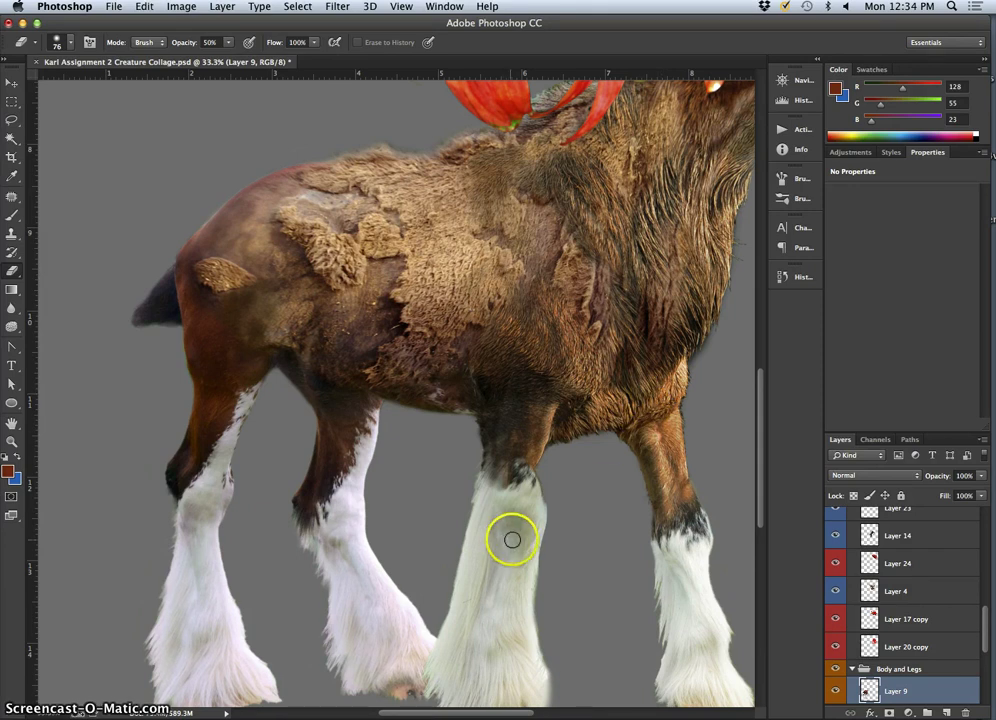
Select Layer 11 from the near front leg and set its Color Balance midtones to -21 on the Magenta-Green scale
{"action": "left_click", "coordinate": [11, 82]}
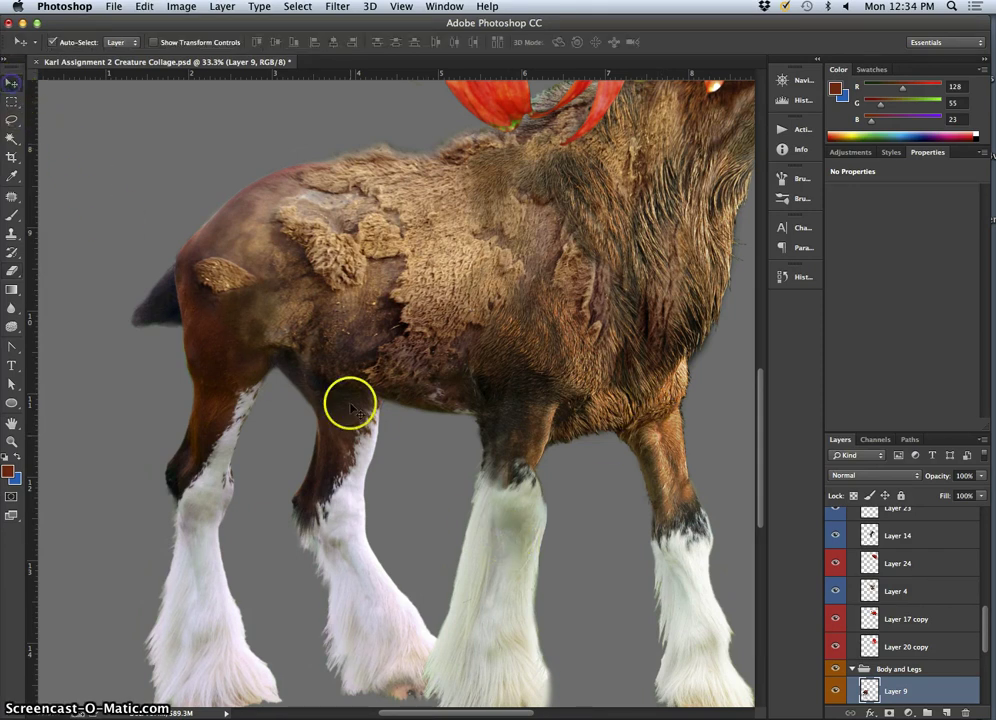
{"action": "left_click", "coordinate": [485, 527]}
{"action": "left_click", "coordinate": [181, 6]}
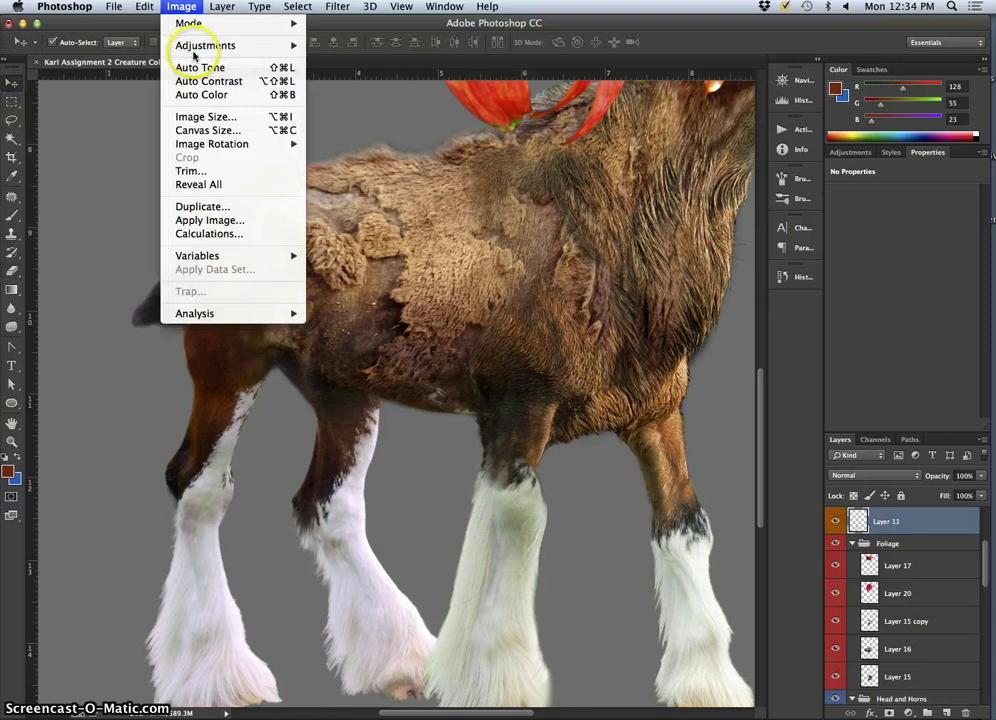
{"action": "mouse_move", "coordinate": [205, 45]}
{"action": "left_click", "coordinate": [380, 135]}
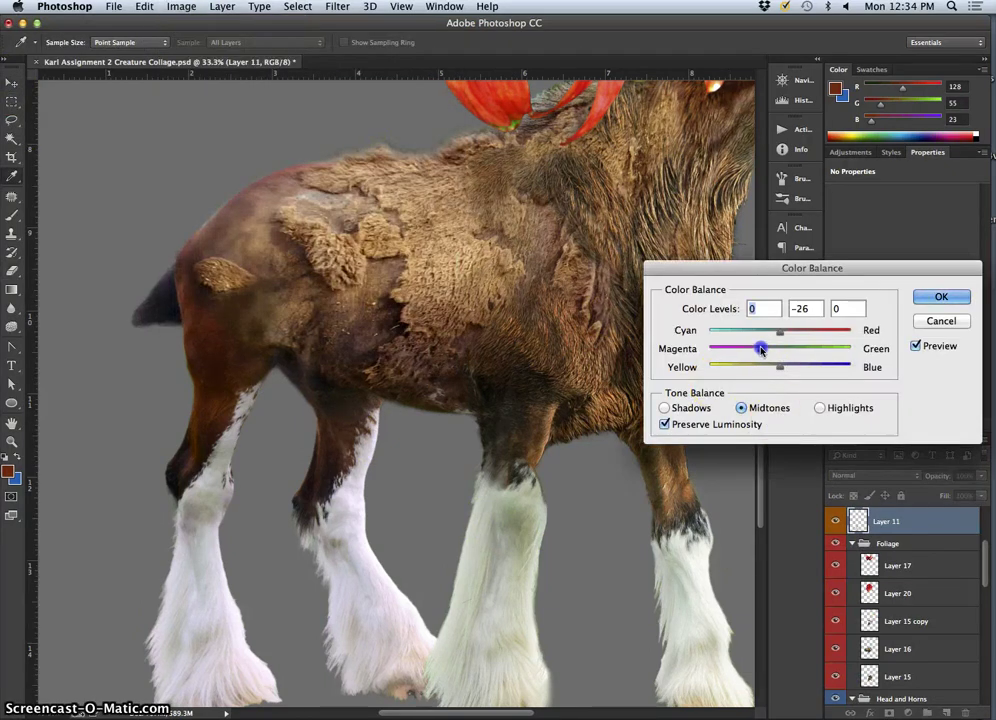
{"action": "left_click_drag", "start_coordinate": [843, 363], "coordinate": [835, 362]}
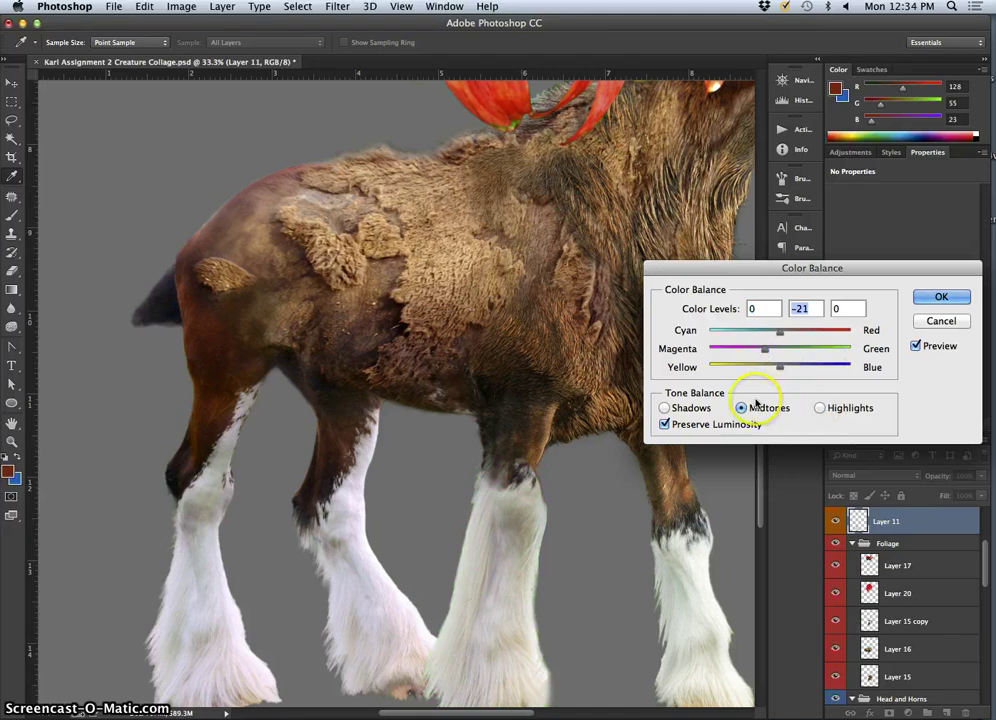
Set the Color Balance highlights of Layer 11 to +3 Cyan-Red and -6 Magenta-Green, and apply the adjustment
{"action": "left_click", "coordinate": [822, 409]}
{"action": "left_click_drag", "start_coordinate": [781, 349], "coordinate": [773, 350]}
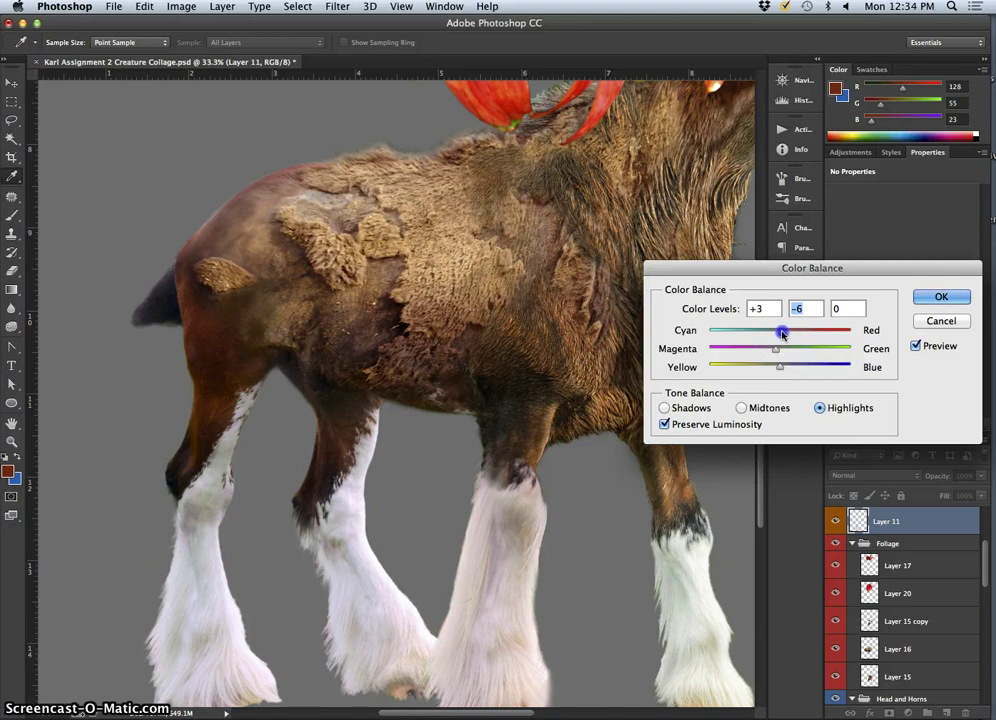
{"action": "left_click", "coordinate": [940, 296]}
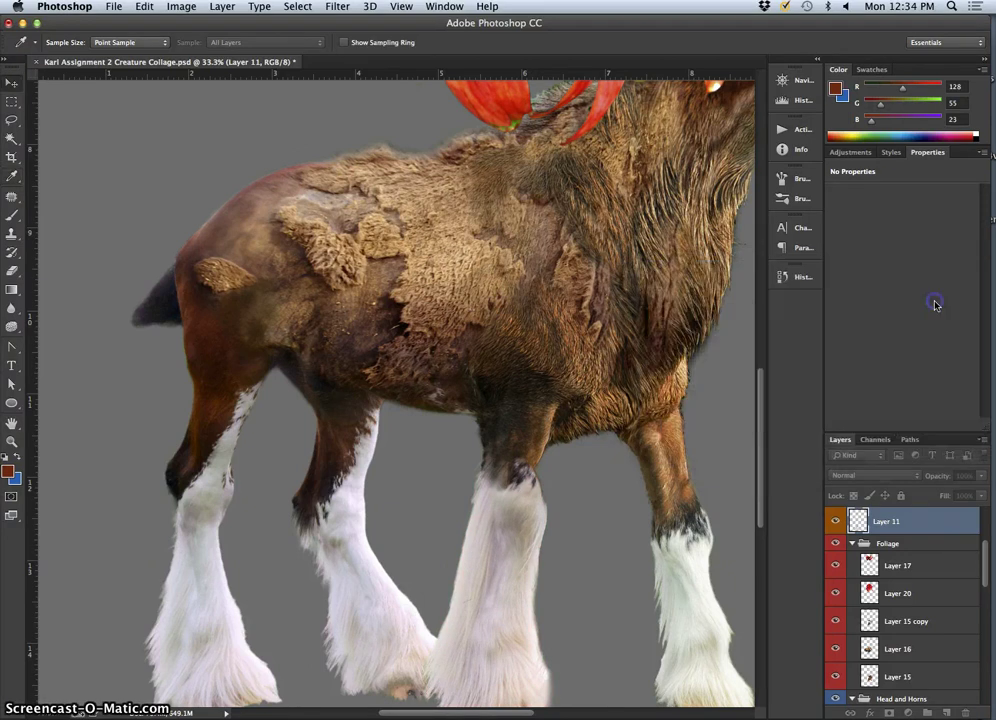
Switch to the Move tool and select Layer 10 from the far front leg
{"action": "key", "text": "v"}
{"action": "left_click", "coordinate": [696, 565]}
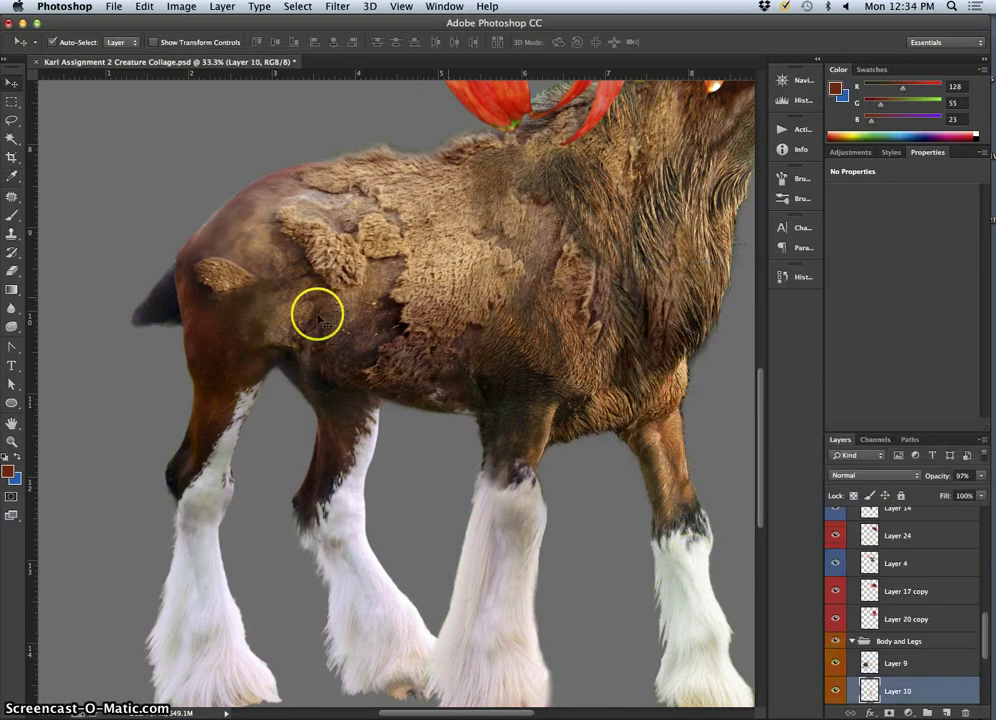
{"action": "left_click", "coordinate": [178, 7]}
{"action": "left_click", "coordinate": [258, 45]}
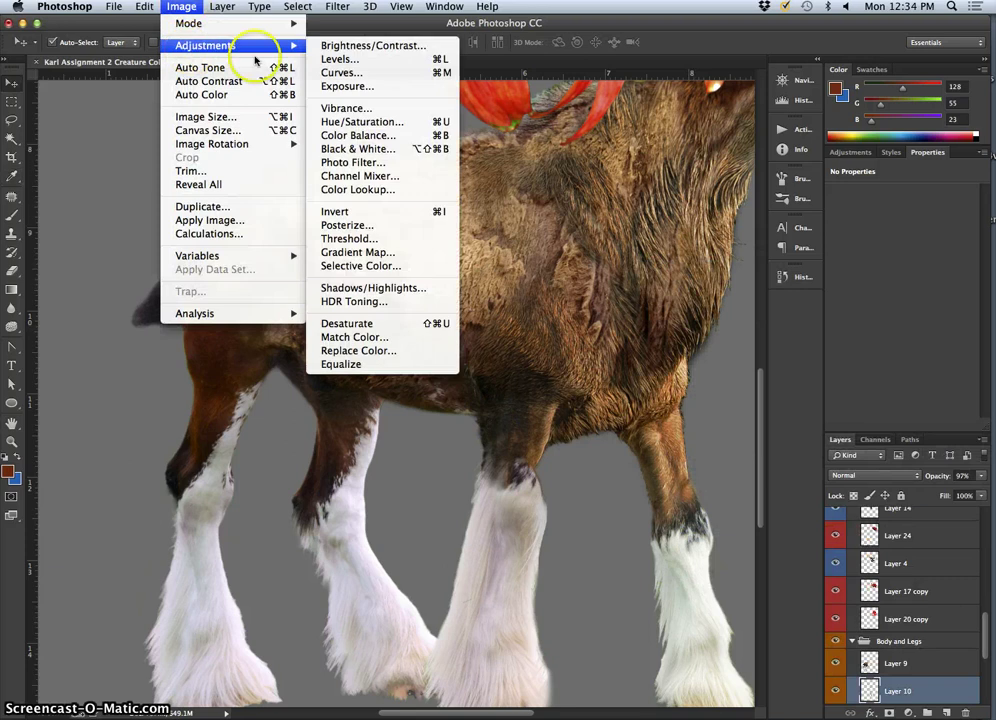
{"action": "left_click", "coordinate": [362, 122]}
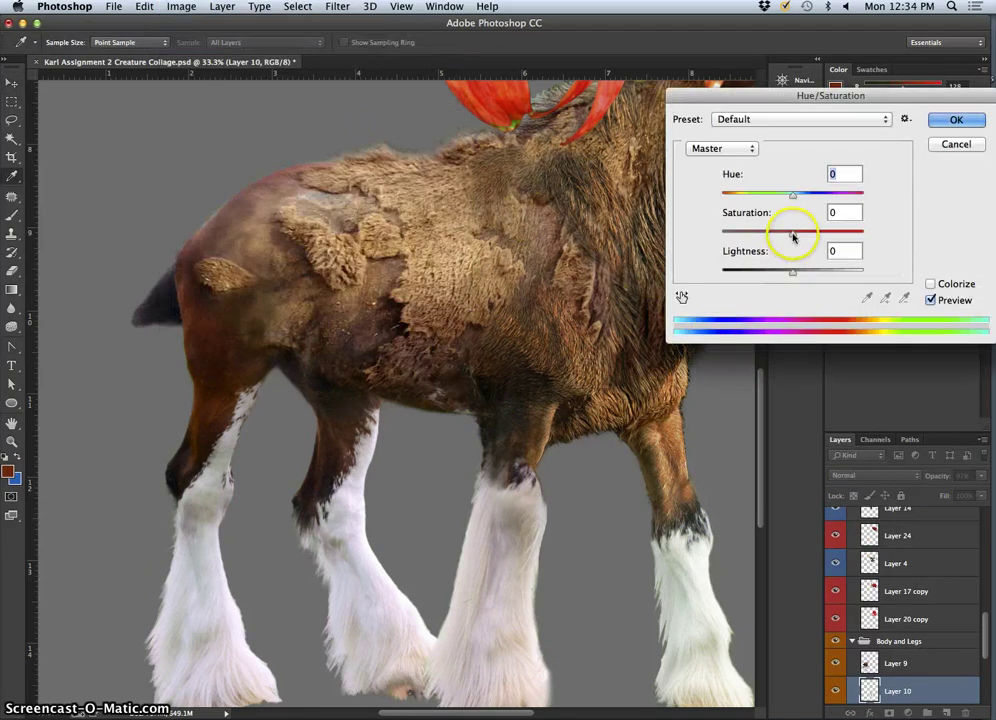
{"action": "left_click", "coordinate": [953, 146]}
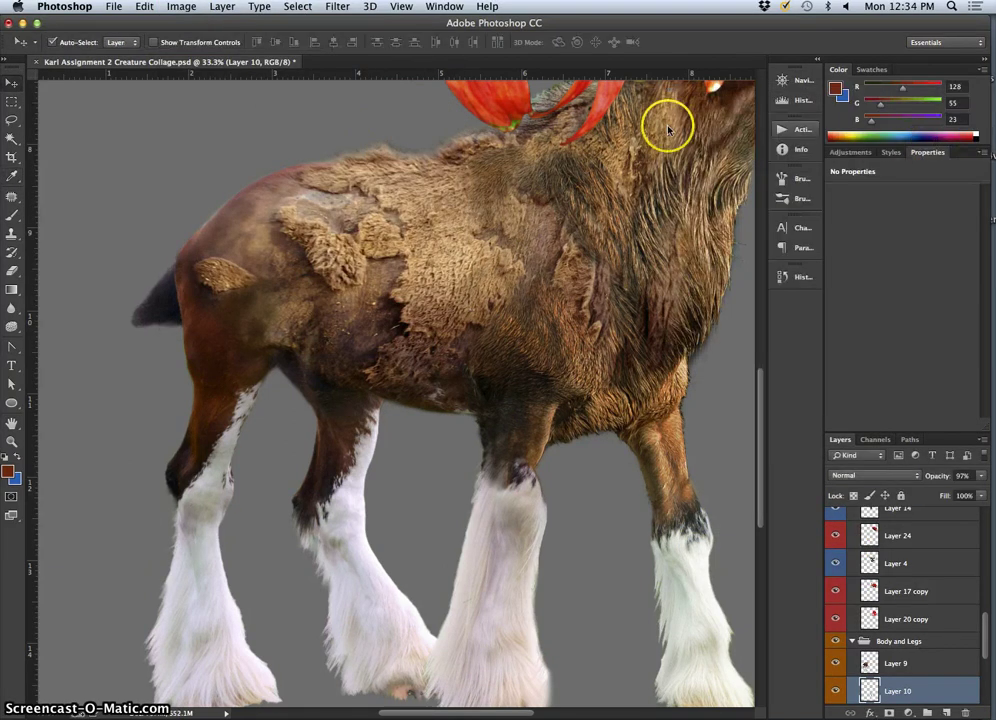
Apply a Color Balance adjustment to Layer 10 with the midtones at -24 on the Magenta-Green scale
{"action": "left_click", "coordinate": [181, 7]}
{"action": "mouse_move", "coordinate": [222, 45]}
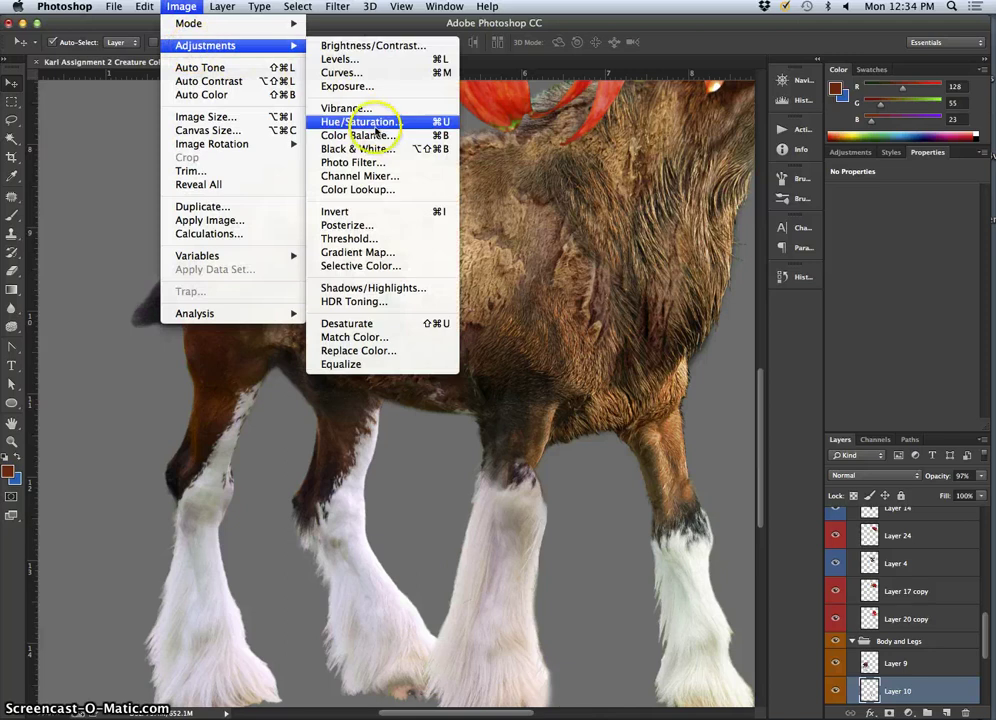
{"action": "left_click", "coordinate": [376, 134]}
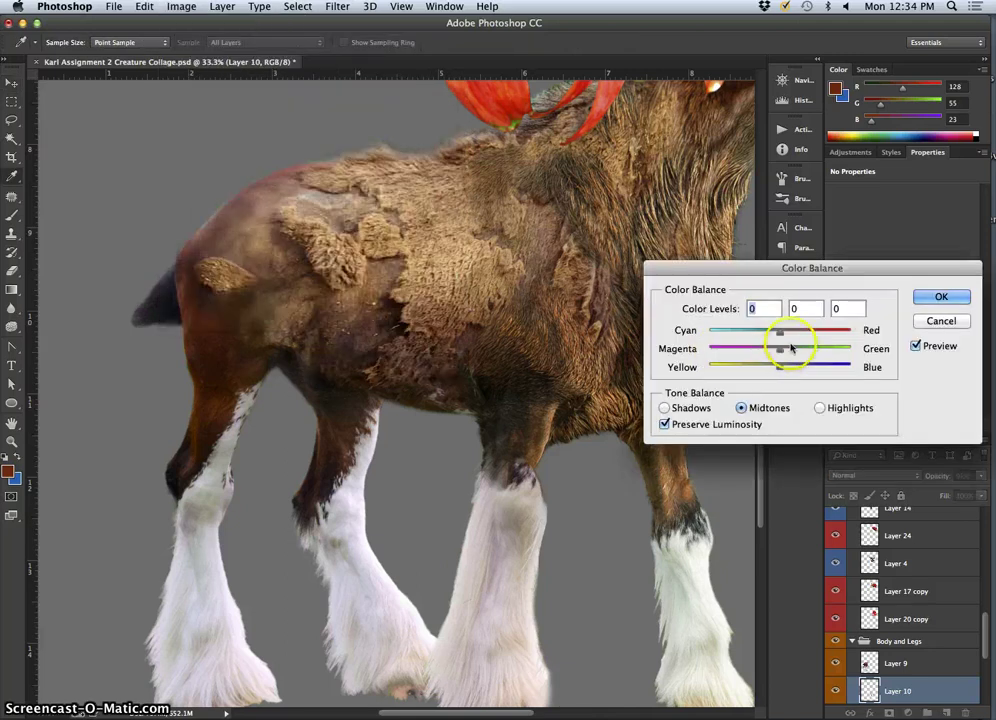
{"action": "left_click_drag", "start_coordinate": [783, 353], "coordinate": [761, 354]}
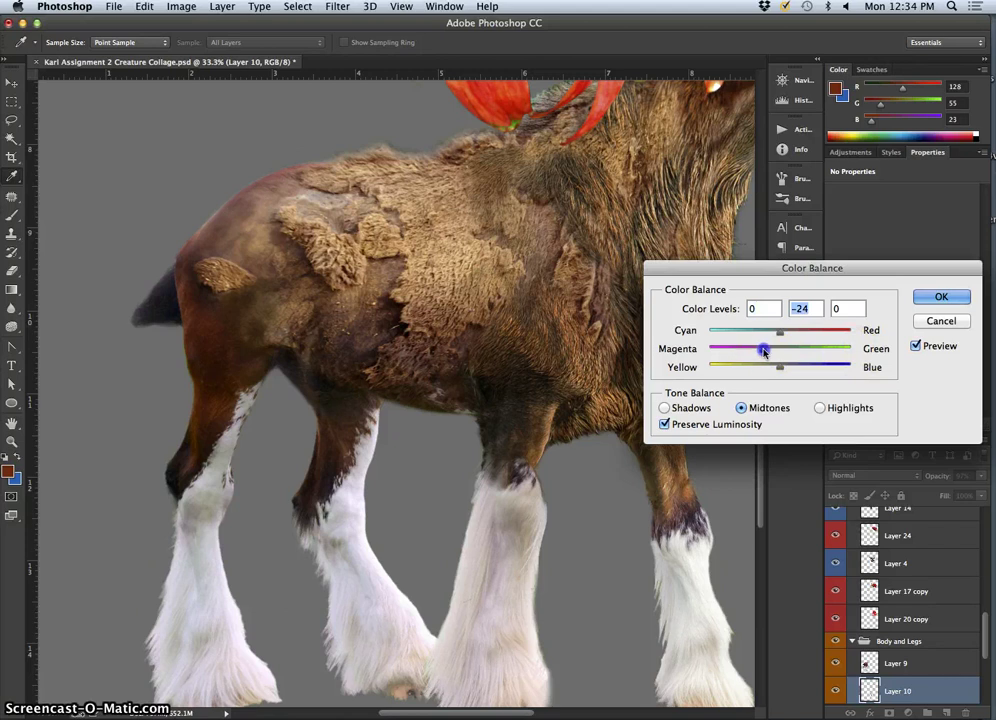
{"action": "left_click", "coordinate": [923, 297]}
{"action": "key", "text": "v"}
{"action": "key", "text": "super+minus"}
{"action": "key", "text": "super+minus"}
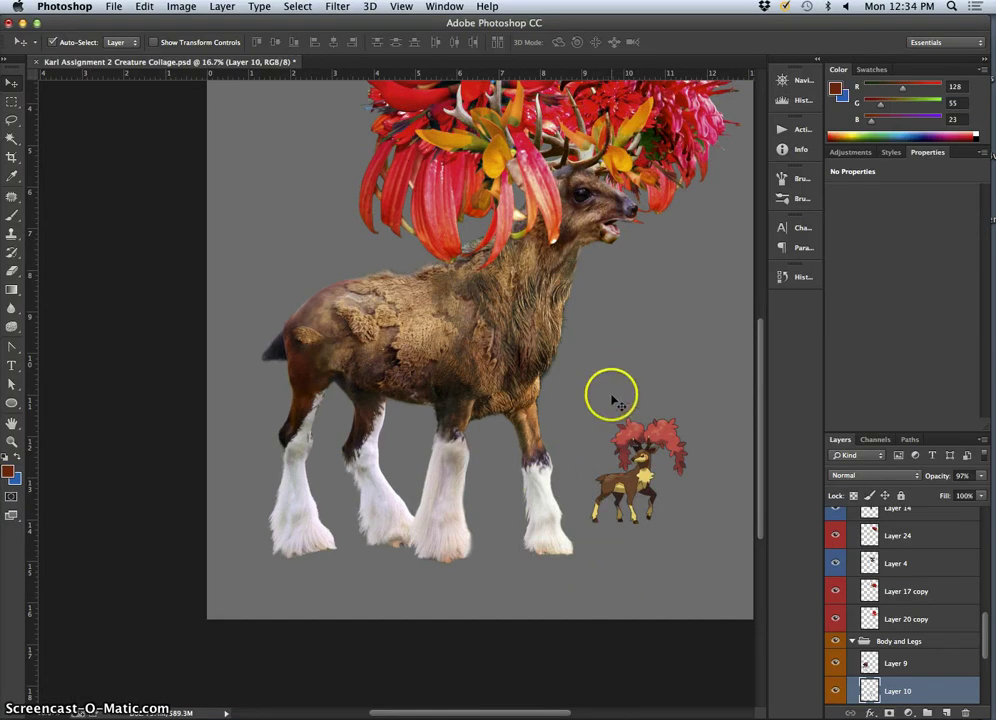
Select Layer 9 at the belly's lower edge, check it by toggling its visibility, and erase the green fringe between the legs
{"action": "key", "text": "super+plus"}
{"action": "key", "text": "super+plus"}
{"action": "key", "text": "super+plus"}
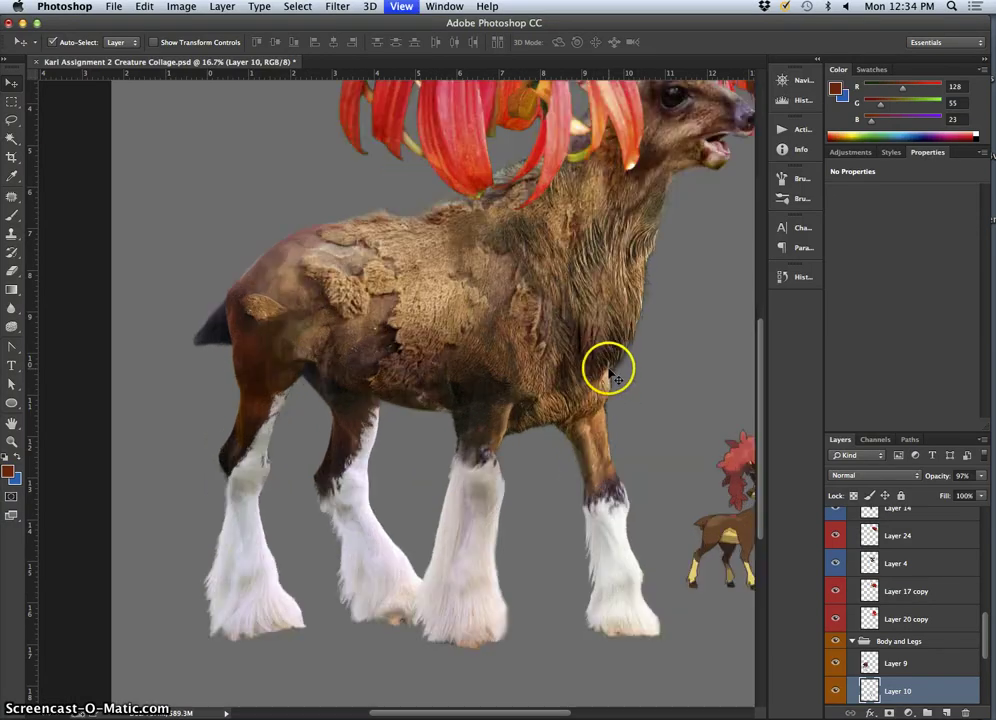
{"action": "key", "text": "super+plus"}
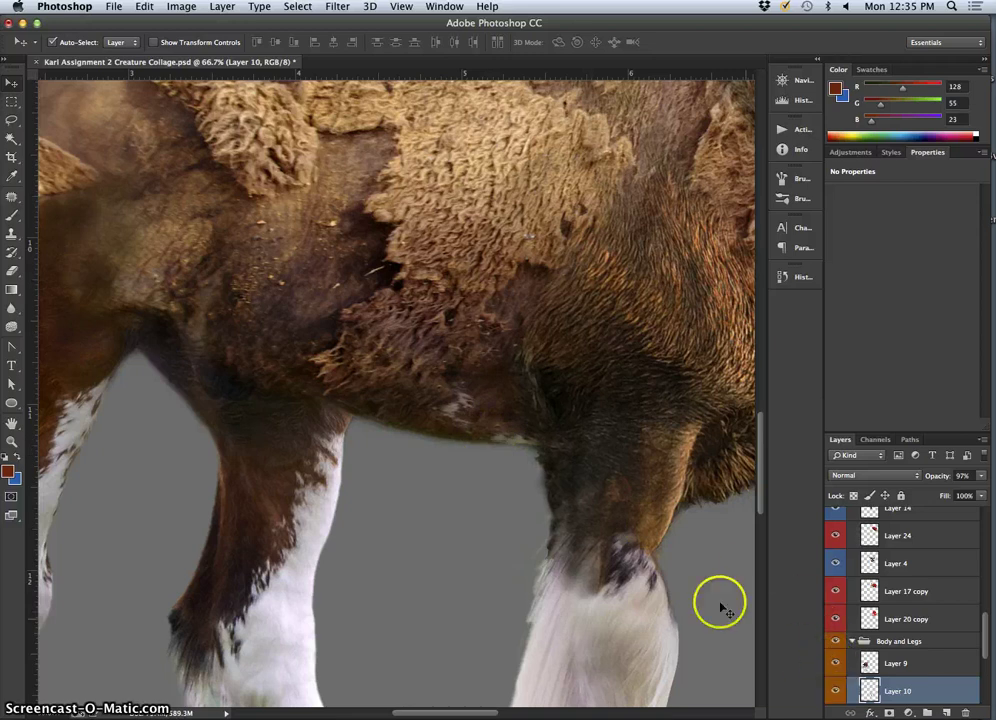
{"action": "left_click", "coordinate": [440, 440]}
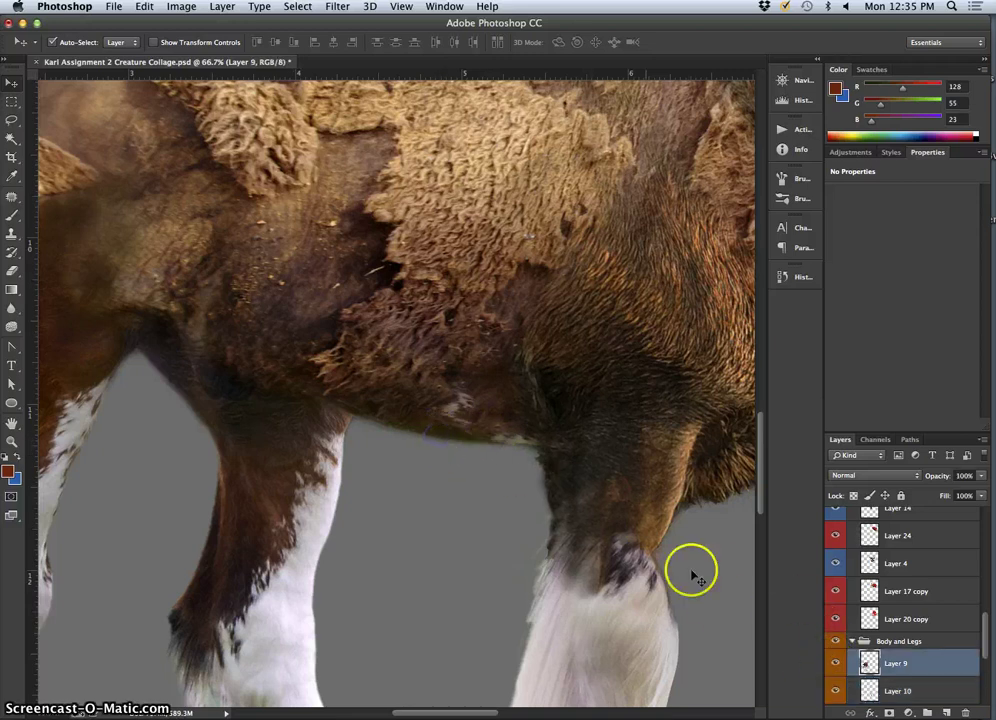
{"action": "left_click", "coordinate": [835, 663]}
{"action": "left_click", "coordinate": [835, 663]}
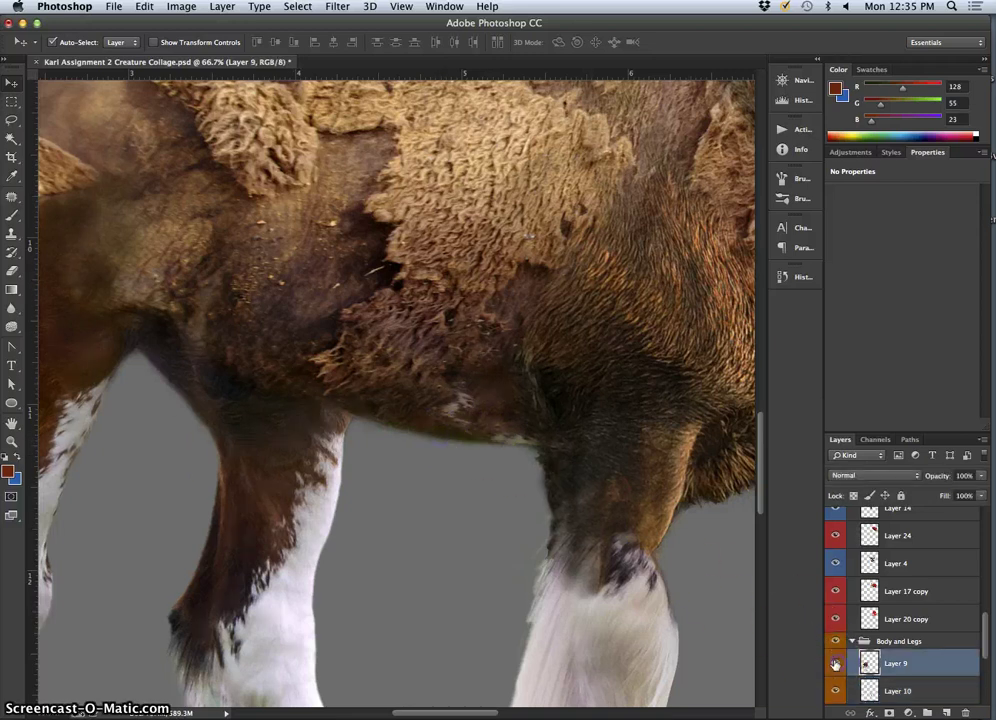
{"action": "left_click", "coordinate": [11, 270]}
{"action": "left_click", "coordinate": [365, 433]}
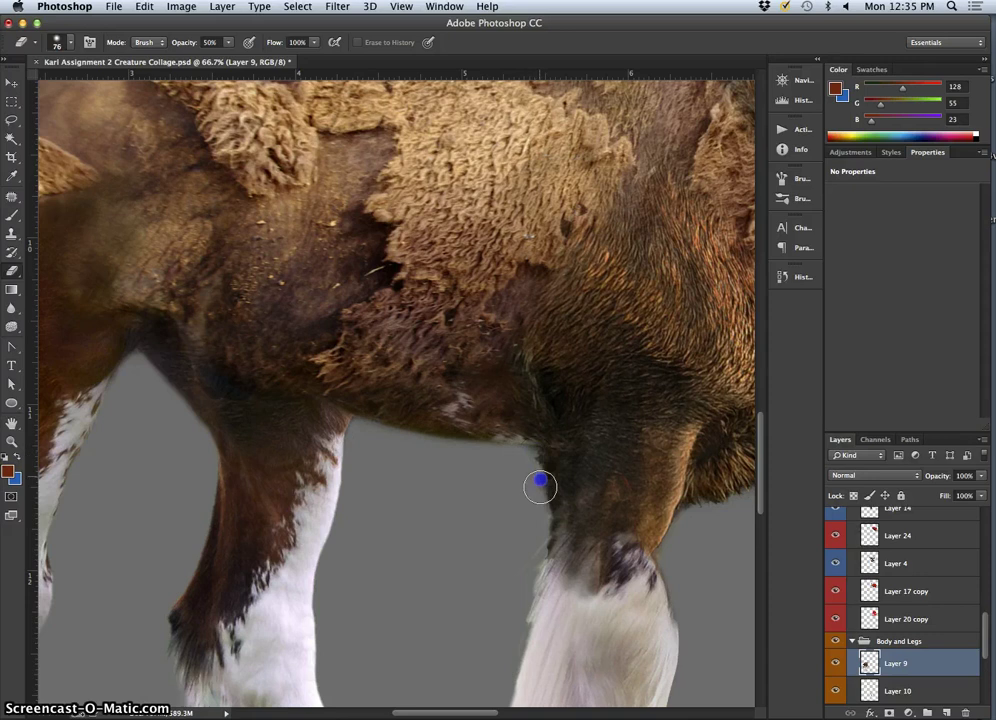
Select Layer 15 copy from the near front leg and erase the rough rear edge above the white fur
{"action": "left_click", "coordinate": [558, 503], "text": "super"}
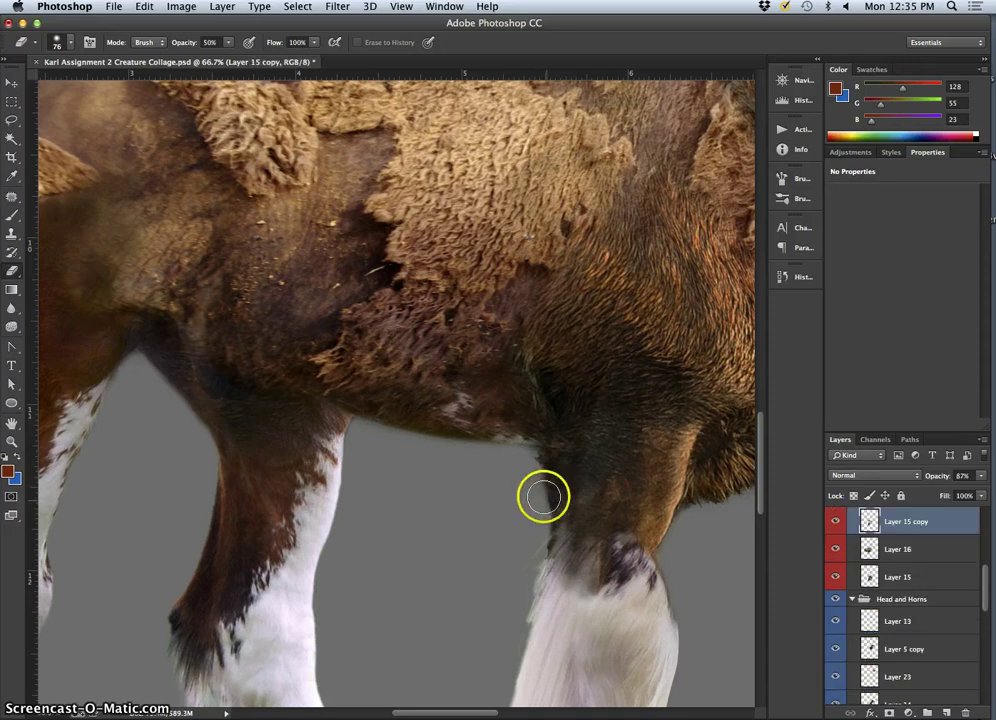
{"action": "left_click", "coordinate": [543, 502]}
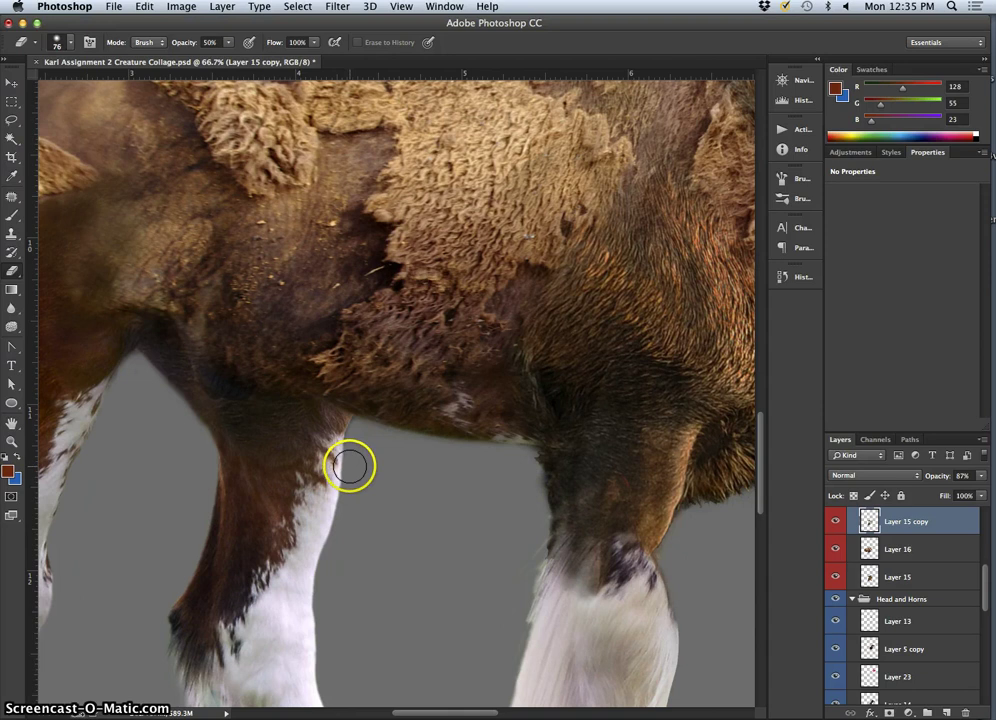
{"action": "key", "text": "super+minus"}
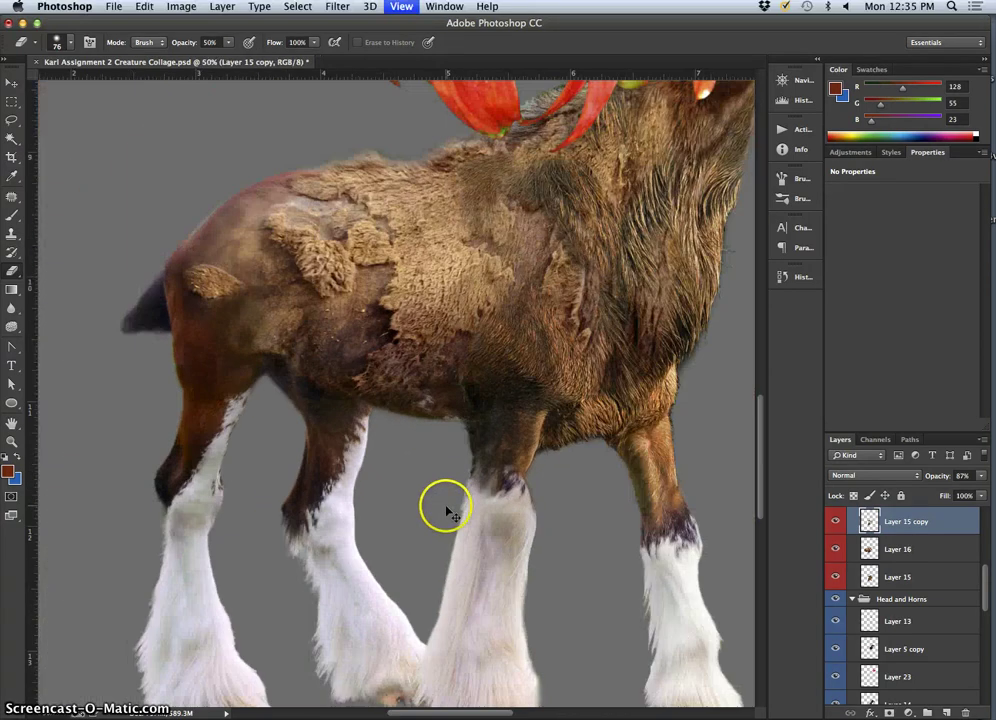
{"action": "key", "text": "super+minus"}
{"action": "key", "text": "super+minus"}
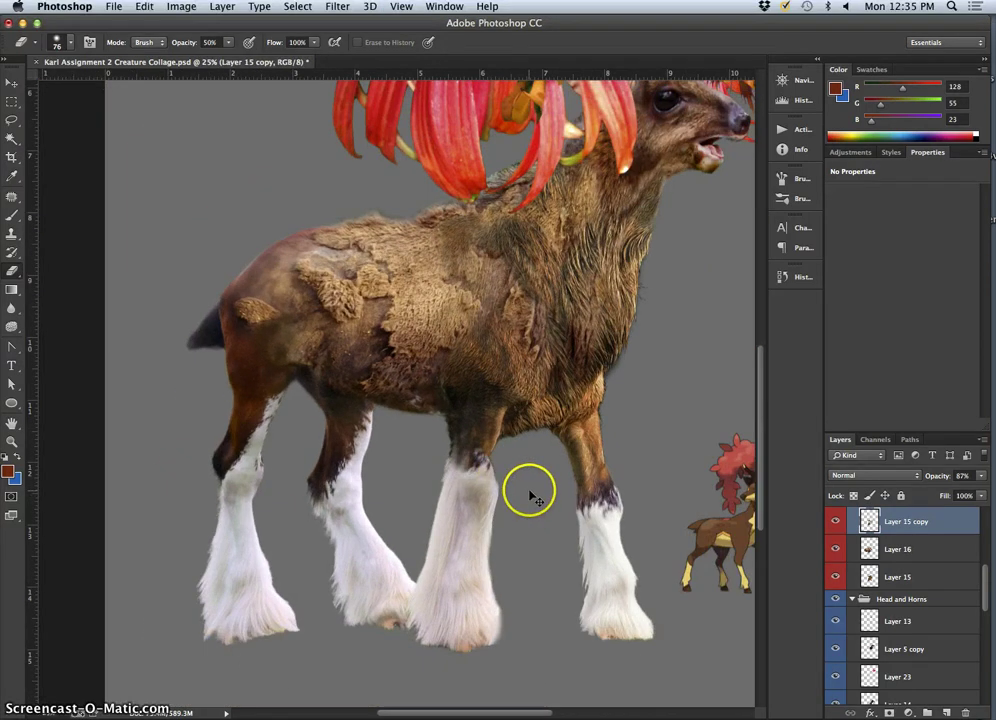
{"action": "key", "text": "super+minus"}
{"action": "key", "text": "super+minus"}
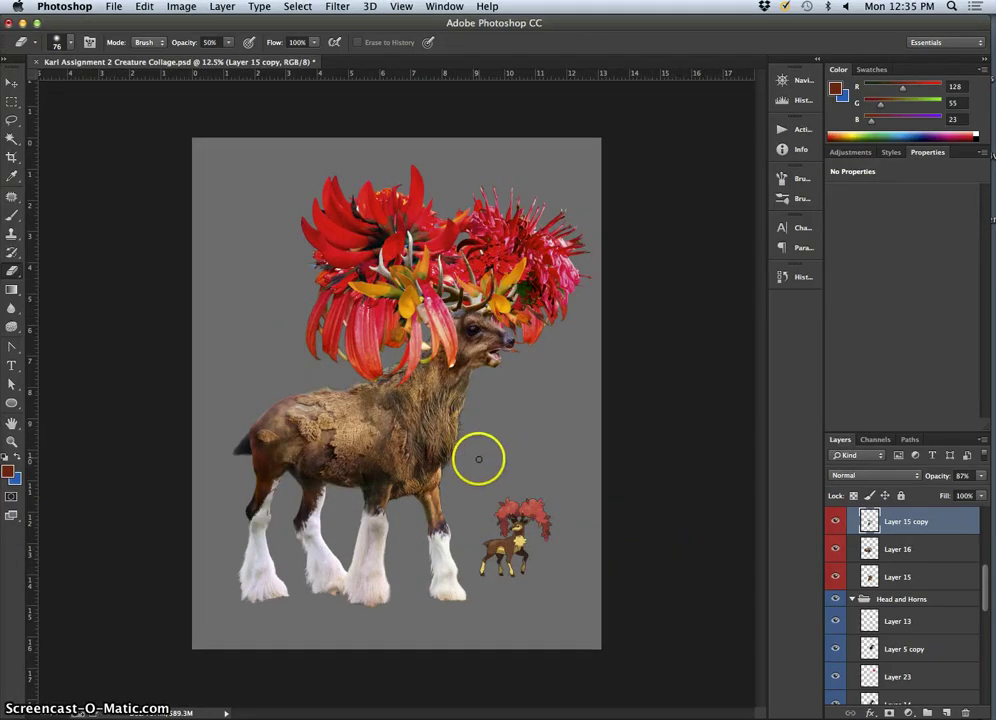
Select Layer 20 from the flower cluster behind the head and erase around its thin blue strands at the outer edge
{"action": "key", "text": "super+plus"}
{"action": "key", "text": "super+plus"}
{"action": "key", "text": "super+plus"}
{"action": "key", "text": "super+plus"}
{"action": "key", "text": "super+plus"}
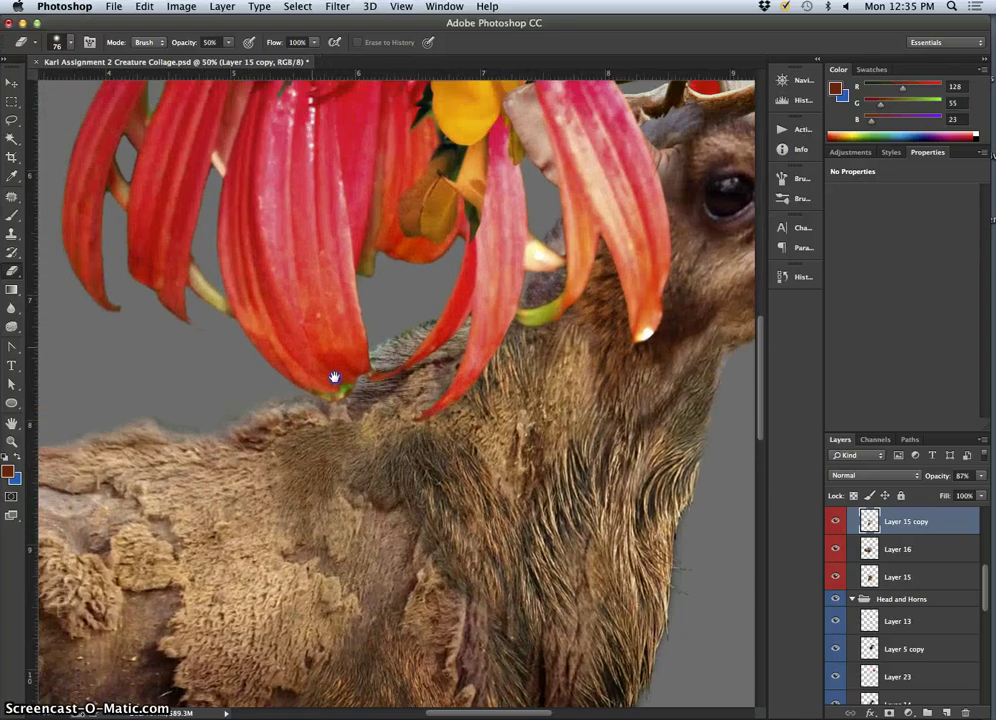
{"action": "left_click_drag", "start_coordinate": [334, 377], "coordinate": [407, 424]}
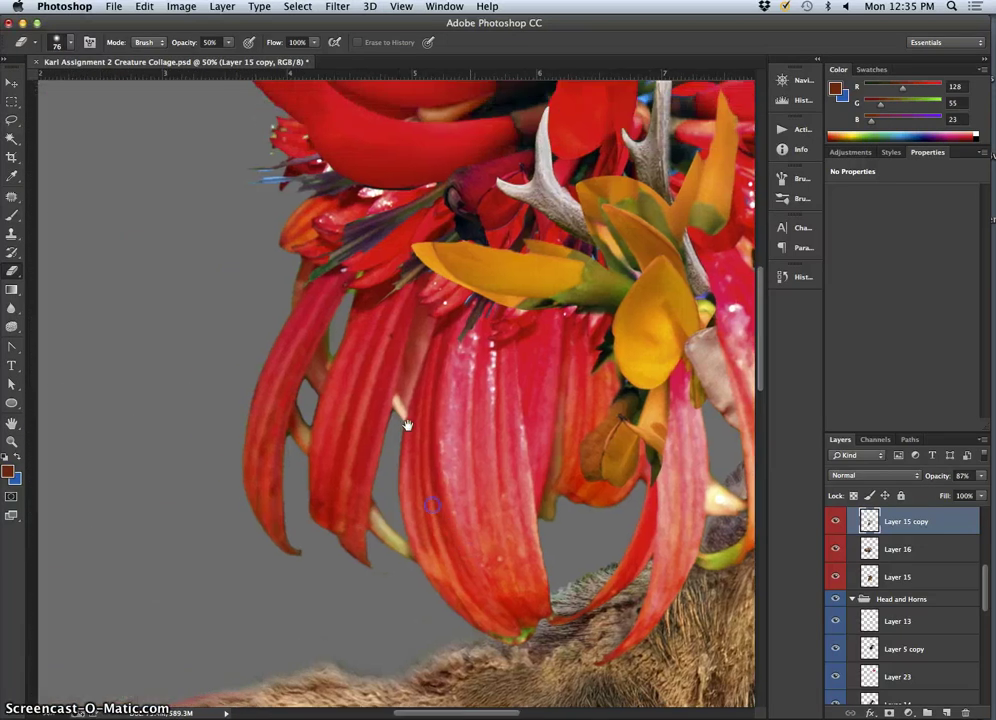
{"action": "left_click_drag", "start_coordinate": [350, 310], "coordinate": [368, 356]}
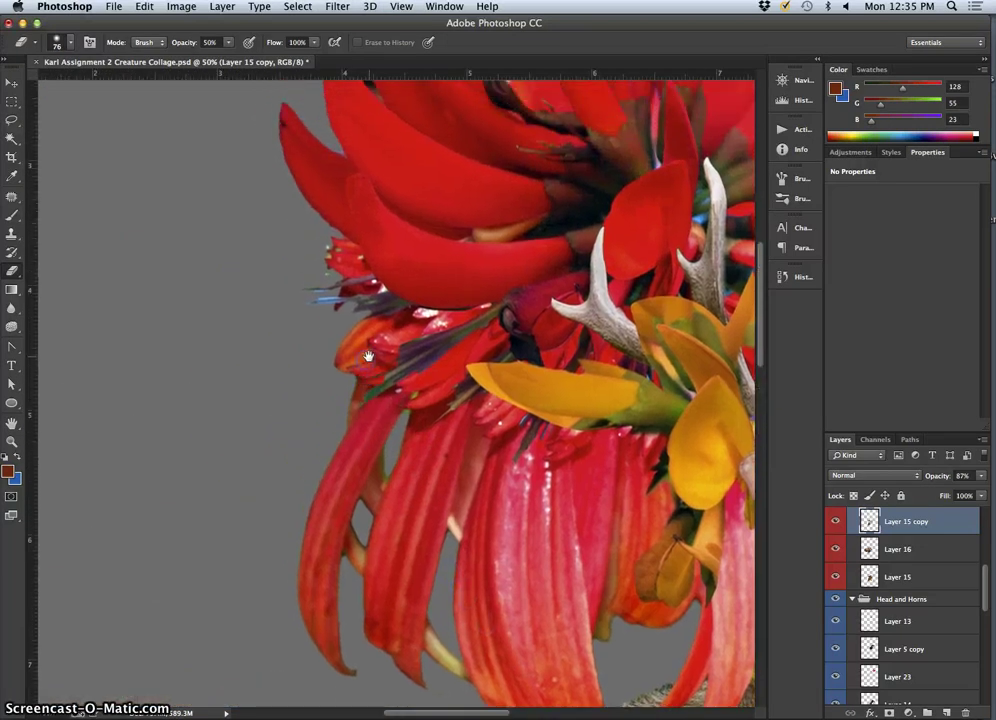
{"action": "left_click", "coordinate": [345, 264], "text": "super"}
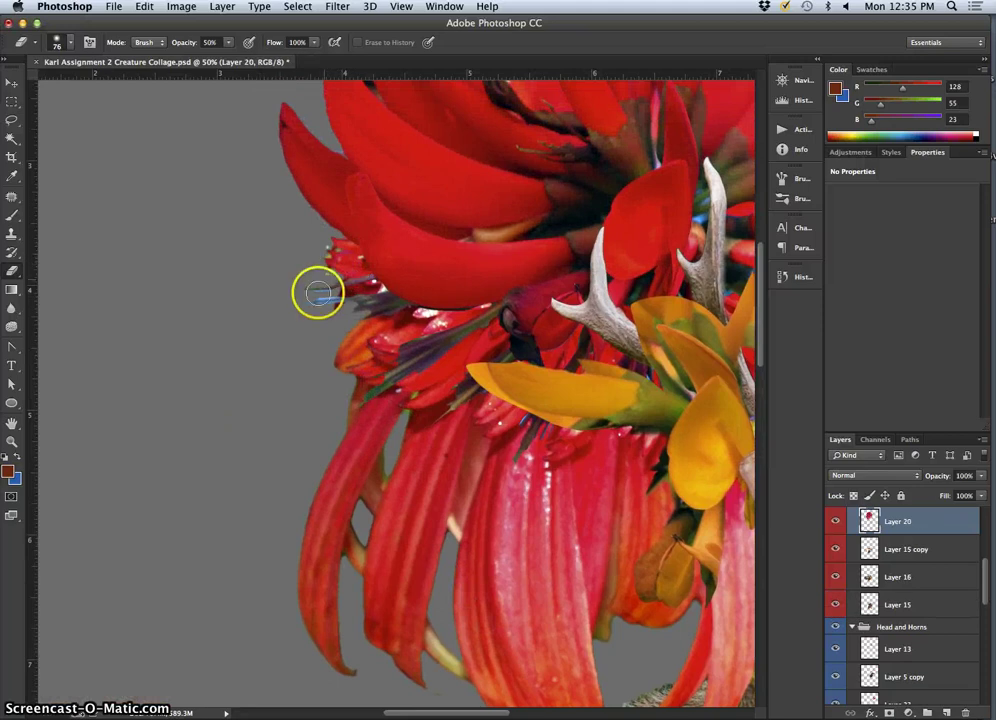
{"action": "left_click_drag", "start_coordinate": [309, 294], "coordinate": [320, 292]}
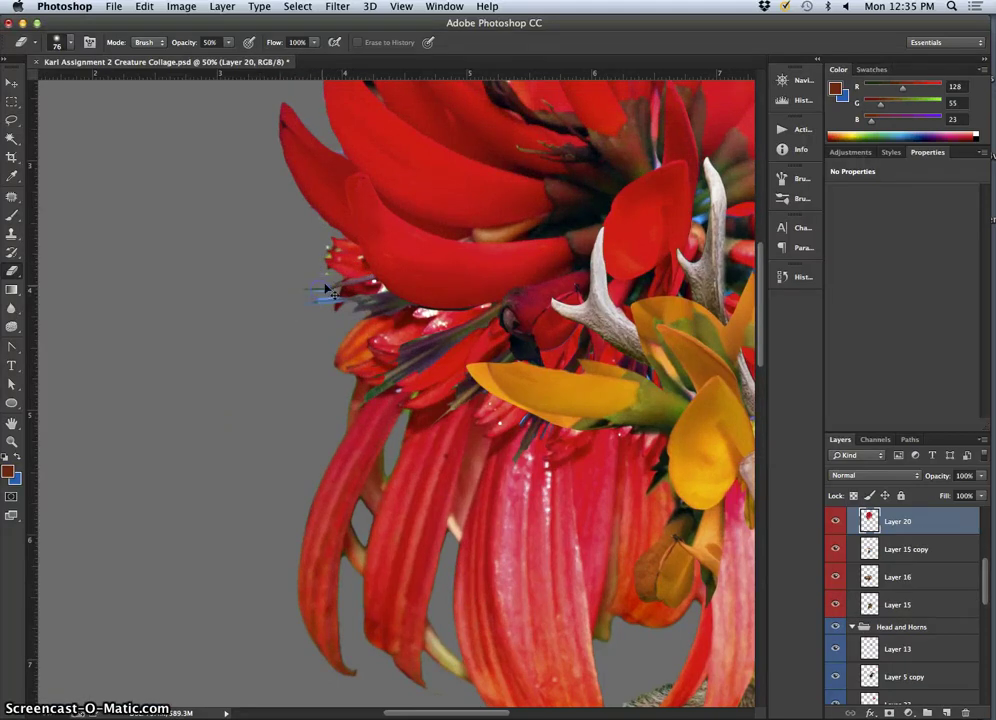
Select Layer 17 and fade the protruding blue strands below the large red petals with the Eraser
{"action": "left_click", "coordinate": [340, 285], "text": "super"}
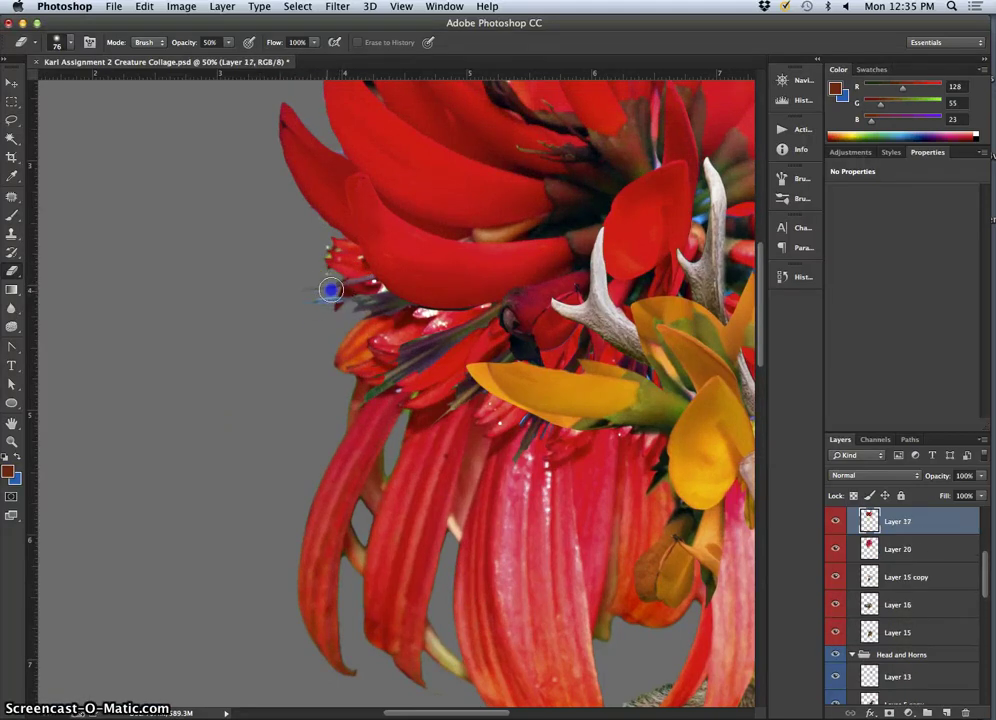
{"action": "left_click_drag", "start_coordinate": [308, 299], "coordinate": [326, 298]}
{"action": "left_click", "coordinate": [349, 292]}
{"action": "left_click_drag", "start_coordinate": [293, 309], "coordinate": [330, 268]}
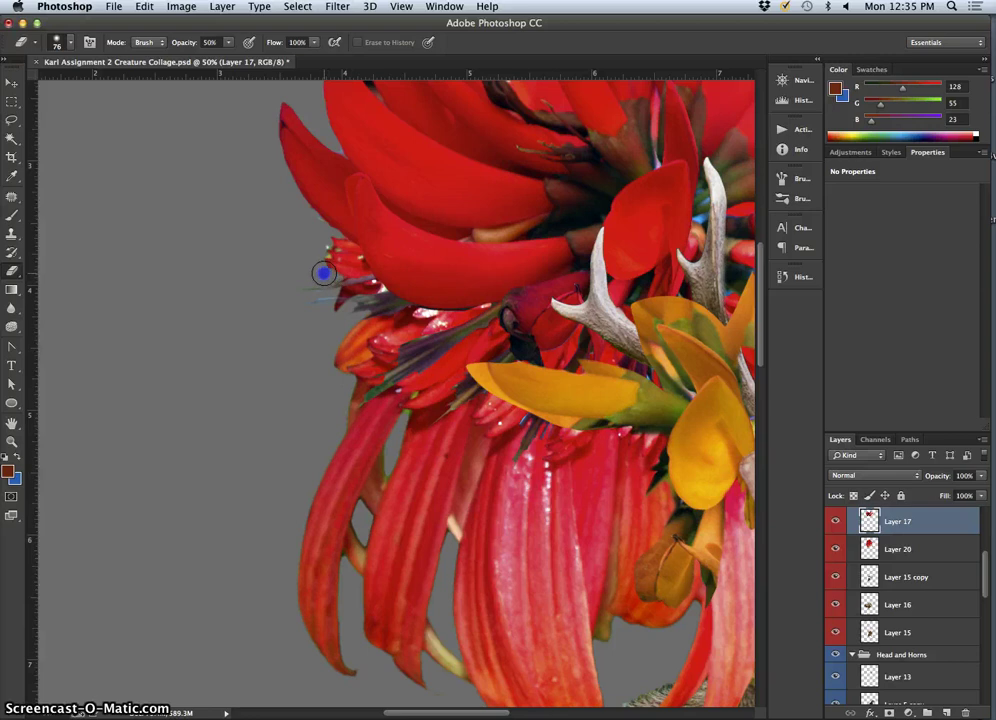
Erase the outer edge of the small red flower on Layer 20 and the lower petal edge above it on Layer 17
{"action": "left_click", "coordinate": [328, 254], "text": "super"}
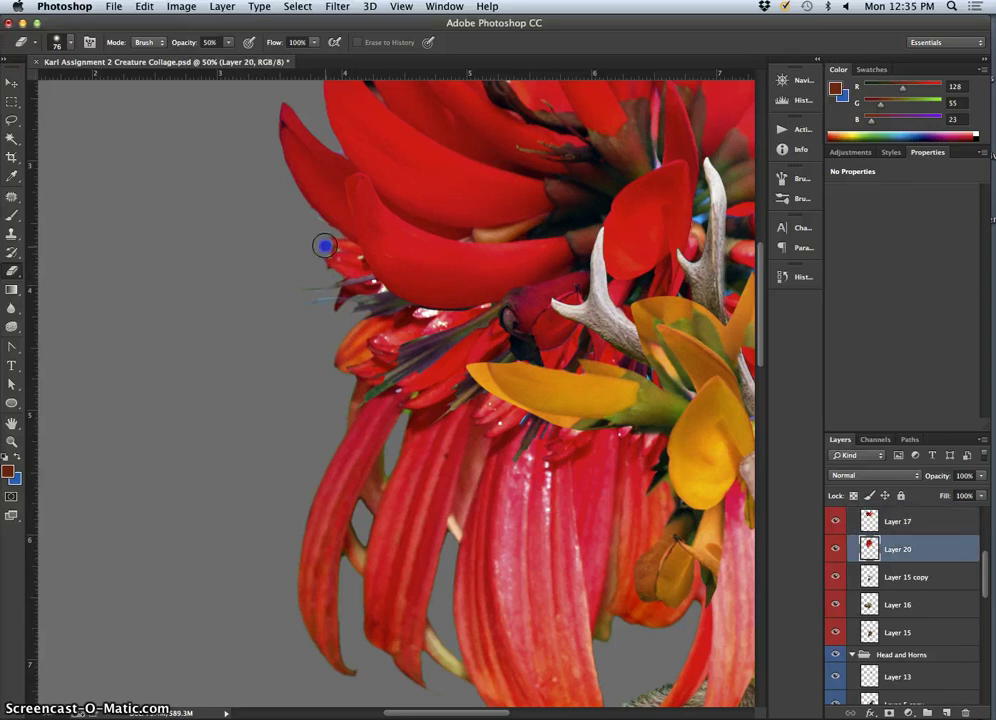
{"action": "left_click", "coordinate": [317, 229], "text": "super"}
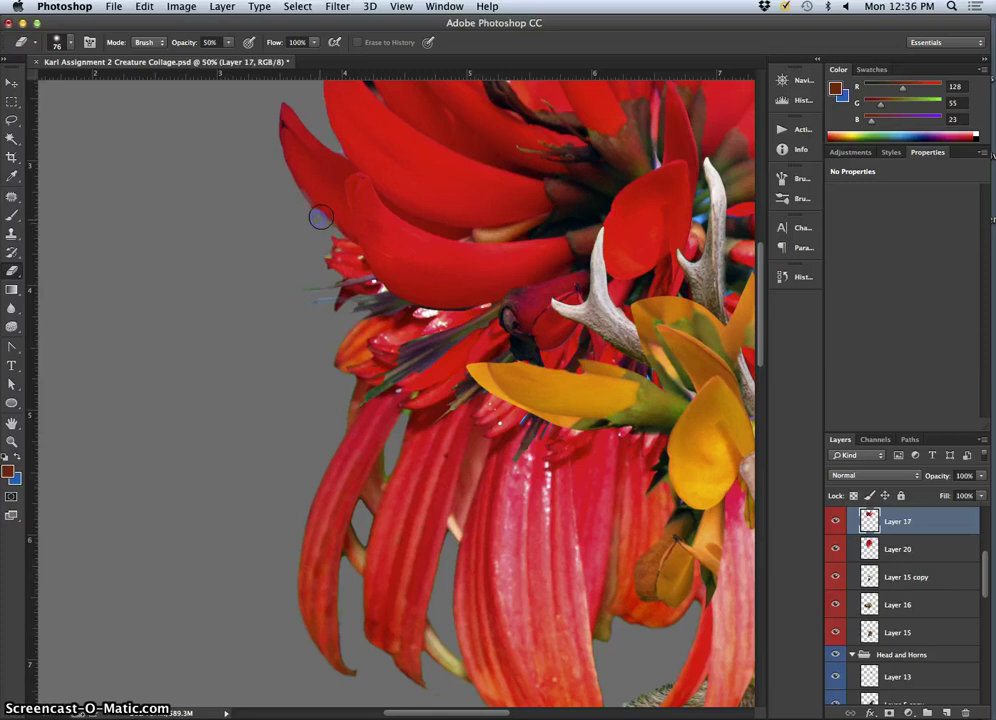
{"action": "mouse_move", "coordinate": [325, 217]}
{"action": "left_mouse_down"}
{"action": "mouse_move", "coordinate": [322, 193]}
{"action": "mouse_move", "coordinate": [373, 151]}
{"action": "mouse_move", "coordinate": [342, 148]}
{"action": "mouse_move", "coordinate": [373, 142]}
{"action": "mouse_move", "coordinate": [402, 156]}
{"action": "mouse_move", "coordinate": [358, 327]}
{"action": "left_mouse_up"}
Inspect the large red flower, the orange flowers around the antlers, and the creature's head and mouth
{"action": "left_click_drag", "start_coordinate": [461, 256], "coordinate": [296, 309]}
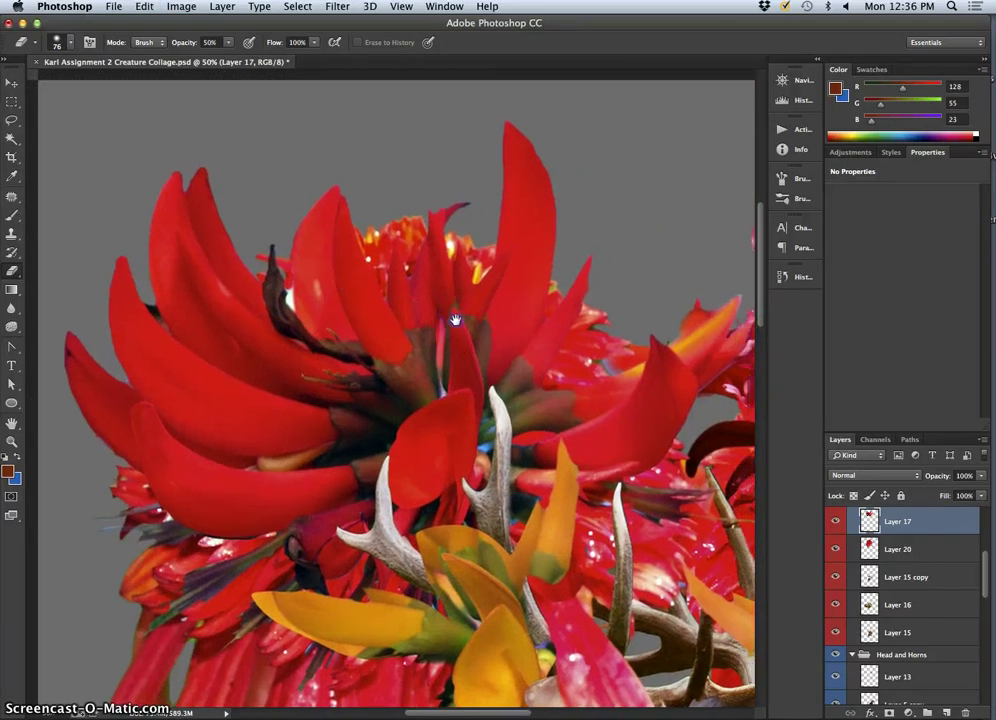
{"action": "left_click_drag", "start_coordinate": [617, 485], "coordinate": [483, 359]}
{"action": "scroll", "coordinate": [482, 360], "scroll_direction": "down", "scroll_amount": 5}
{"action": "scroll", "coordinate": [482, 360], "scroll_direction": "right", "scroll_amount": 5}
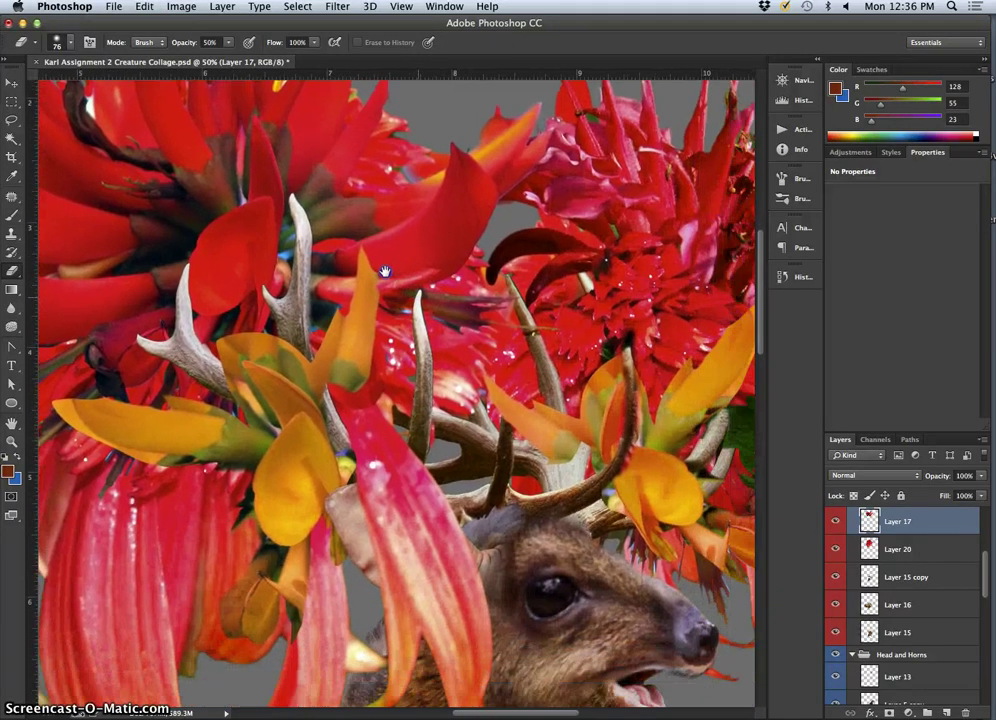
{"action": "scroll", "coordinate": [502, 357], "scroll_direction": "down", "scroll_amount": 5}
{"action": "scroll", "coordinate": [502, 357], "scroll_direction": "right", "scroll_amount": 3}
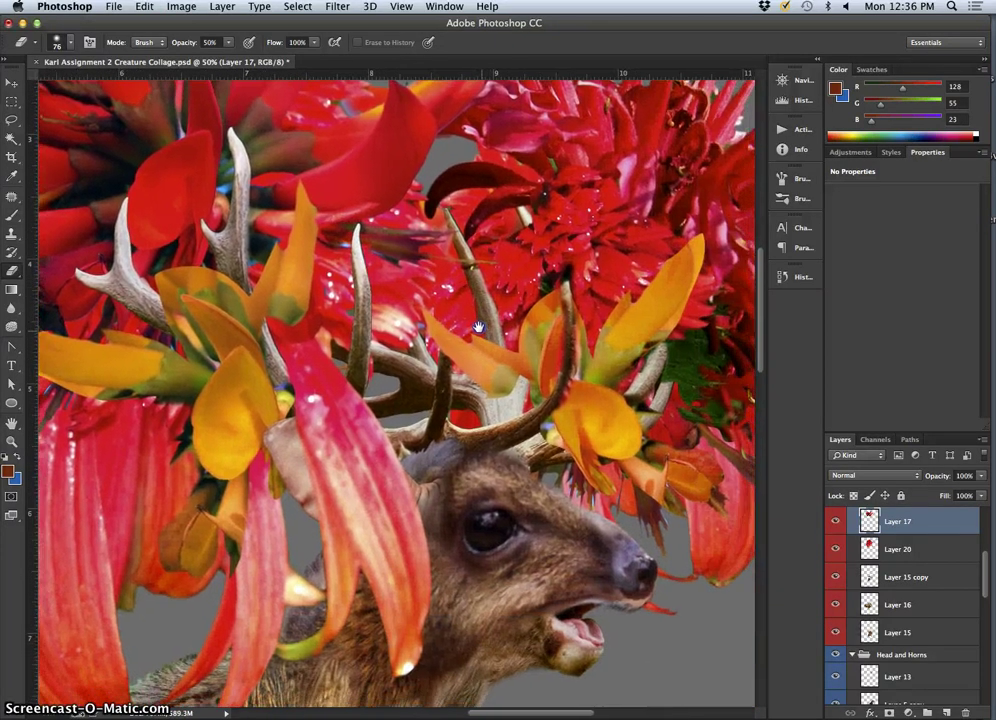
{"action": "scroll", "coordinate": [495, 397], "scroll_direction": "down", "scroll_amount": 4}
{"action": "scroll", "coordinate": [525, 420], "scroll_direction": "up", "scroll_amount": 2}
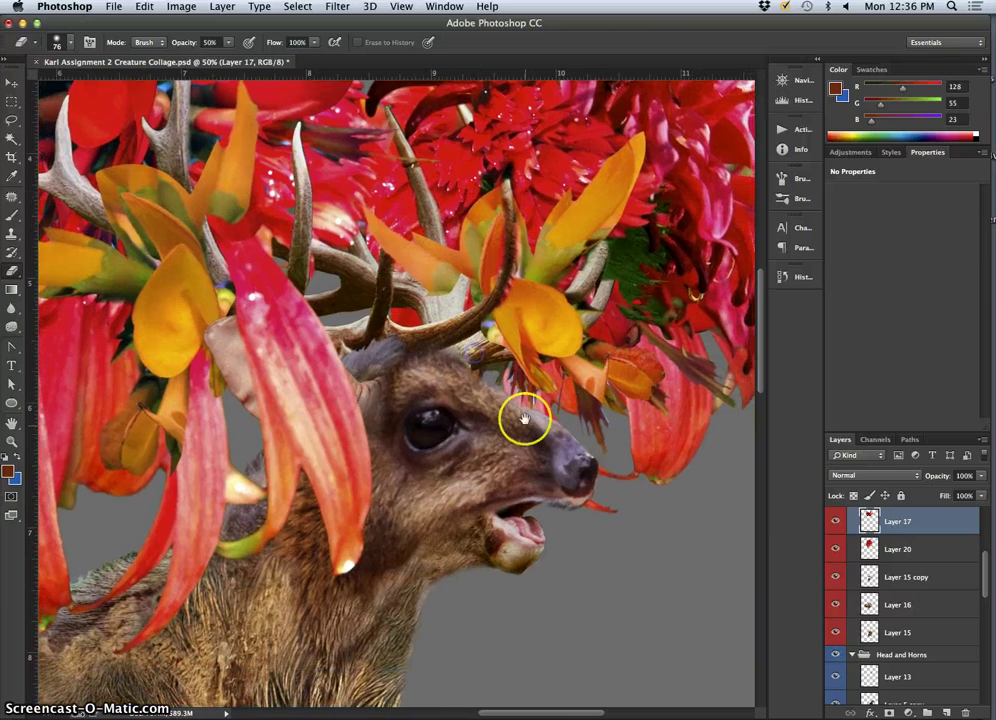
{"action": "scroll", "coordinate": [540, 428], "scroll_direction": "down", "scroll_amount": 1}
{"action": "left_click_drag", "start_coordinate": [556, 435], "coordinate": [553, 407]}
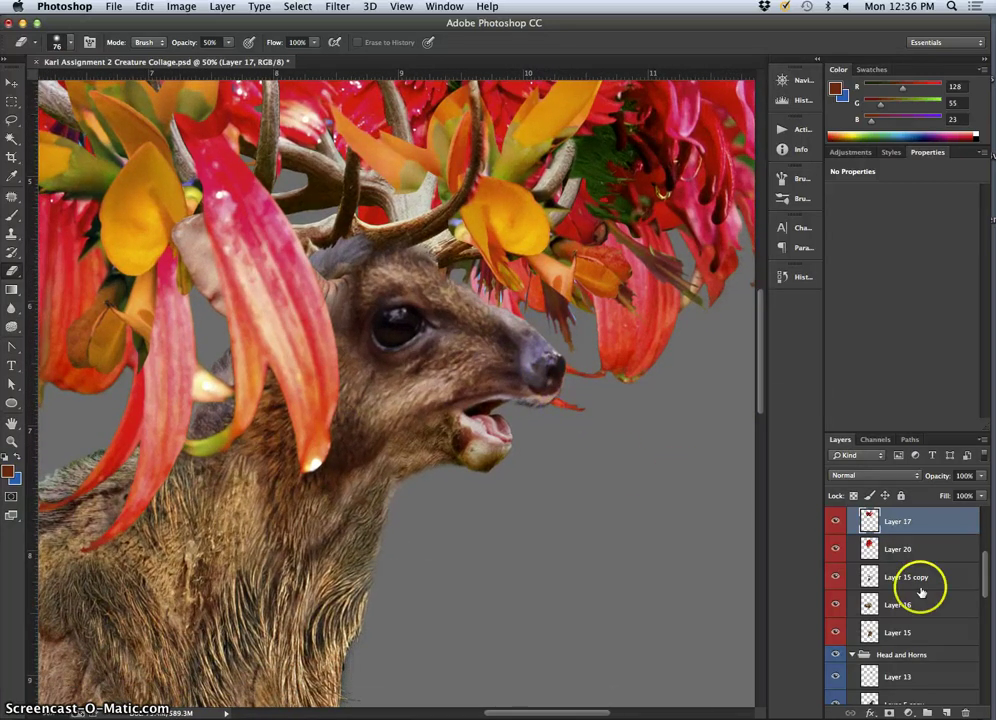
Select the CLONE STAMP layer and set the Clone Stamp brush to 64 px, 54% hardness and 46% opacity
{"action": "left_click_drag", "start_coordinate": [981, 574], "coordinate": [990, 512]}
{"action": "left_click", "coordinate": [929, 520]}
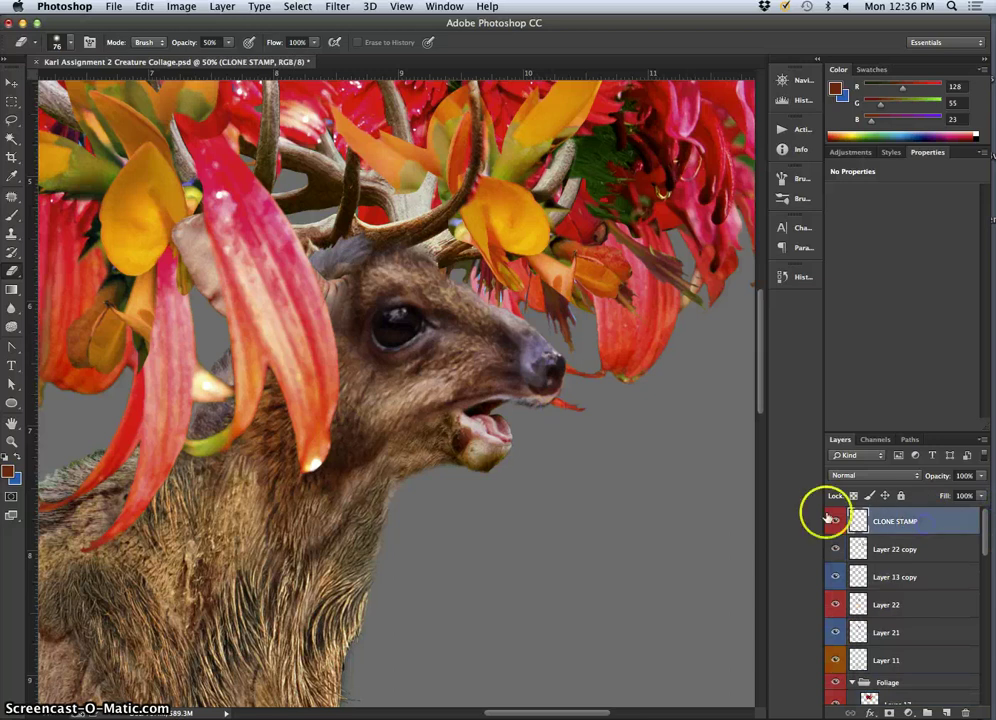
{"action": "left_click", "coordinate": [12, 234]}
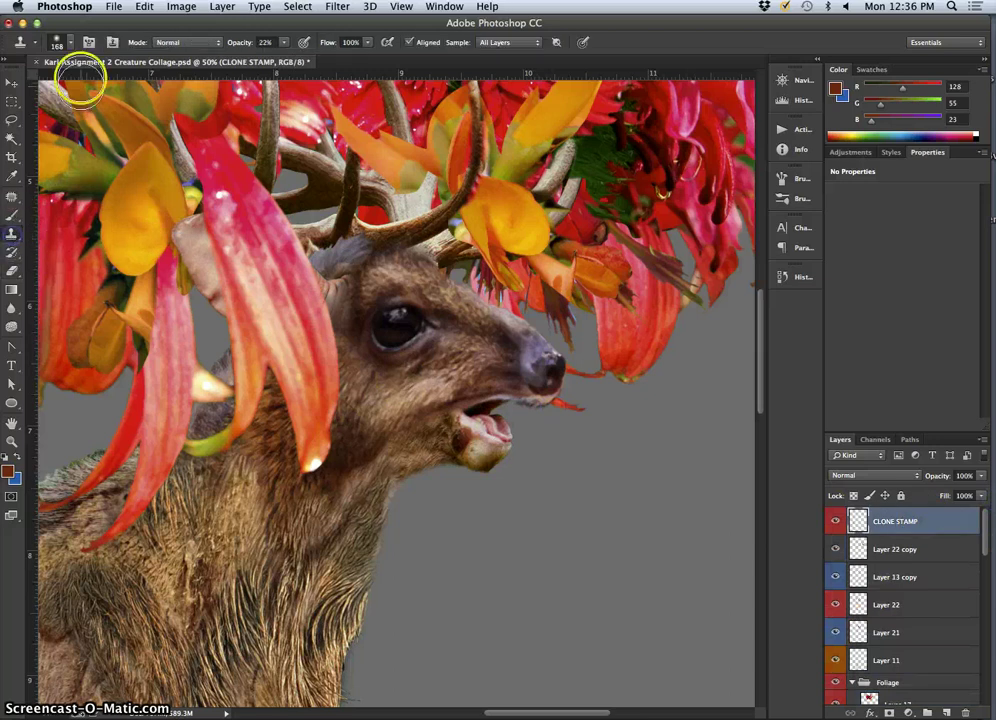
{"action": "left_click", "coordinate": [62, 43]}
{"action": "left_click", "coordinate": [107, 87]}
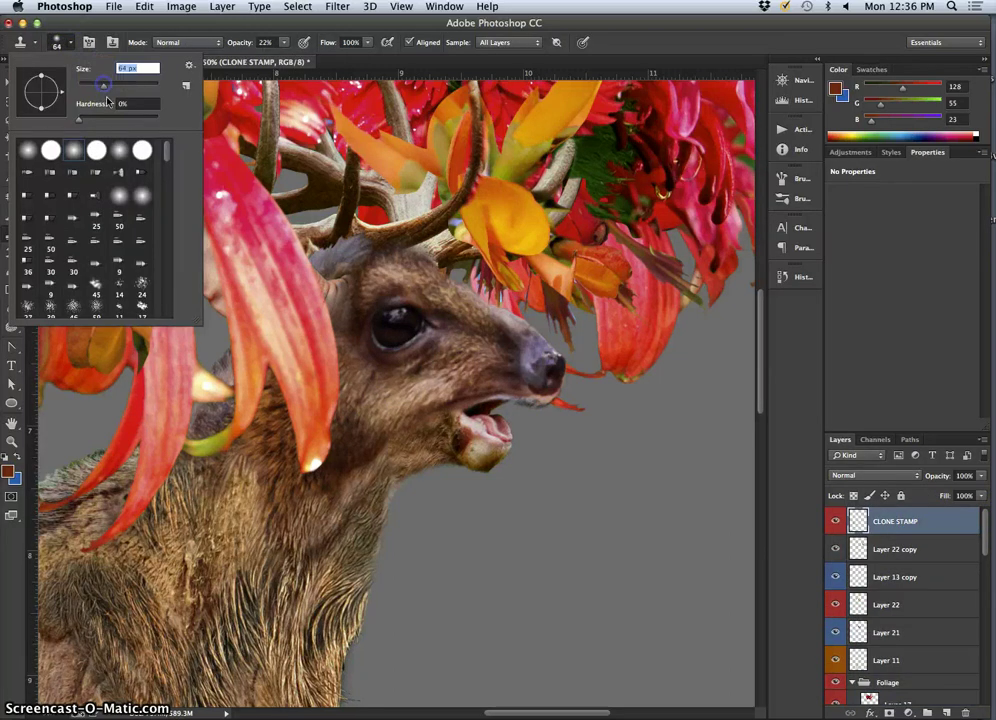
{"action": "left_click", "coordinate": [103, 118]}
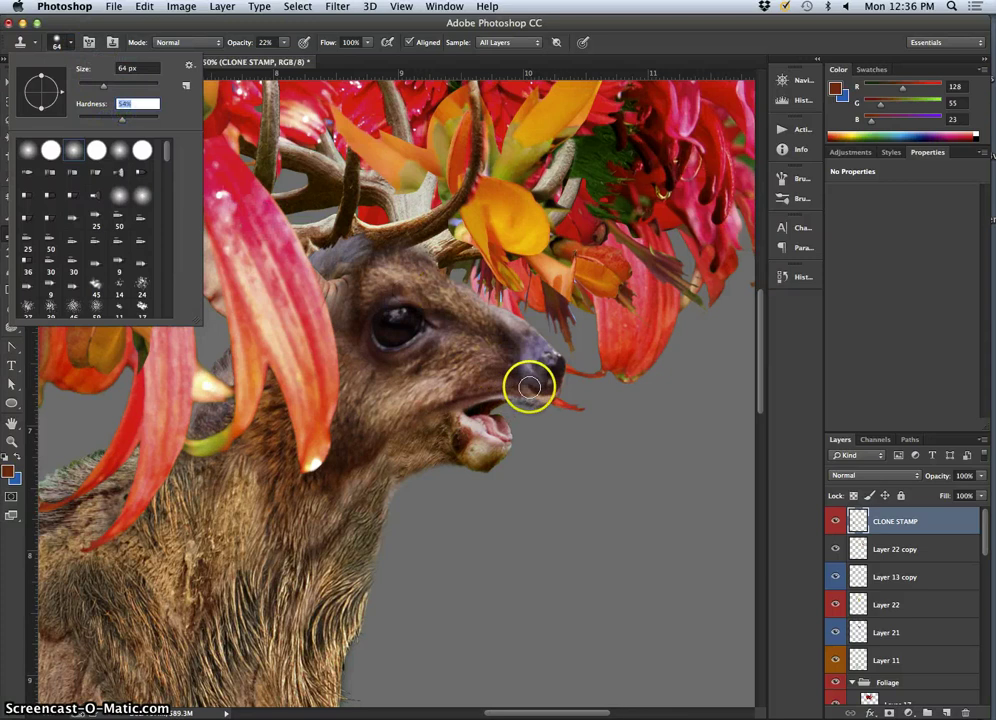
{"action": "left_click", "coordinate": [284, 42]}
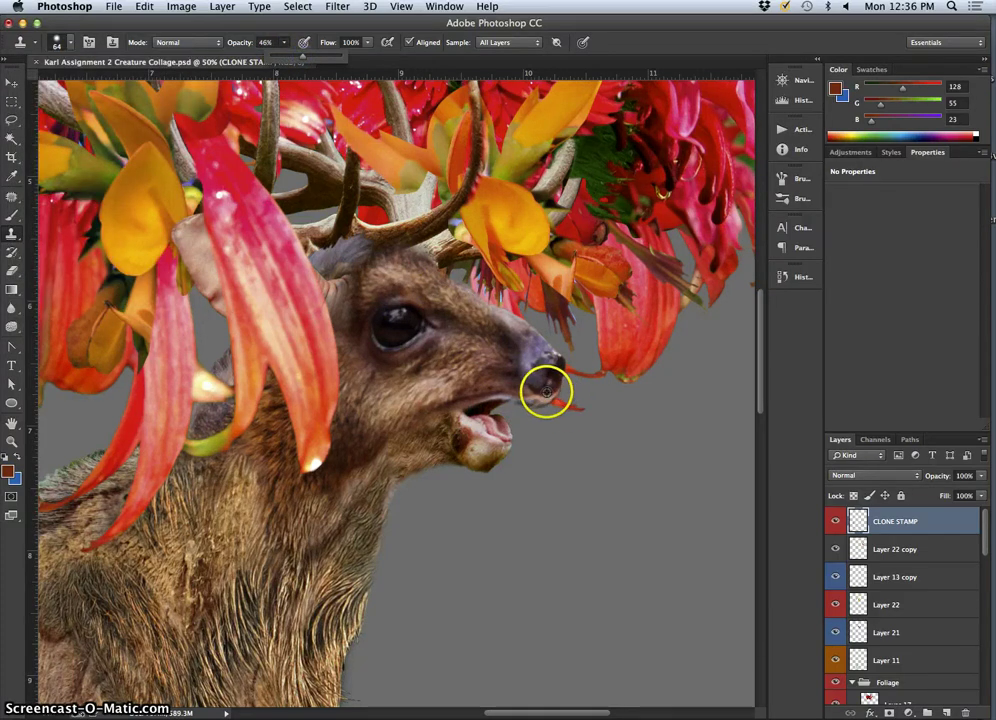
Clone over the lower edge of the snout beside the red strand and compare with the CLONE STAMP layer hidden
{"action": "left_click", "coordinate": [547, 391]}
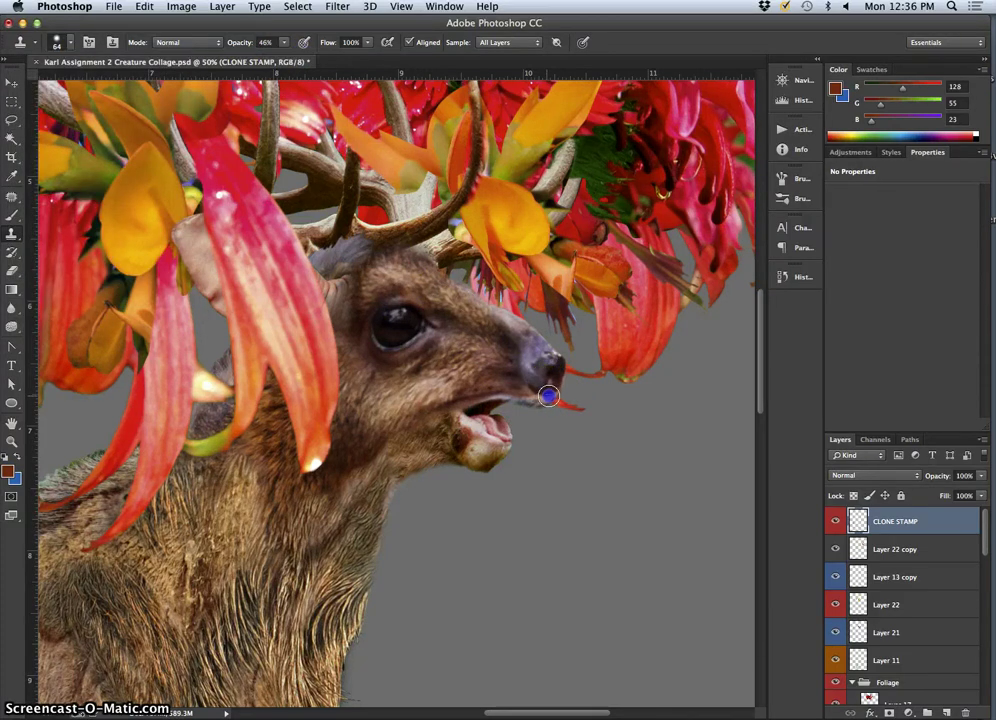
{"action": "left_click", "coordinate": [552, 396]}
{"action": "mouse_move", "coordinate": [596, 372]}
{"action": "left_mouse_down"}
{"action": "mouse_move", "coordinate": [607, 391]}
{"action": "mouse_move", "coordinate": [542, 393]}
{"action": "left_mouse_up"}
{"action": "left_click", "coordinate": [546, 399]}
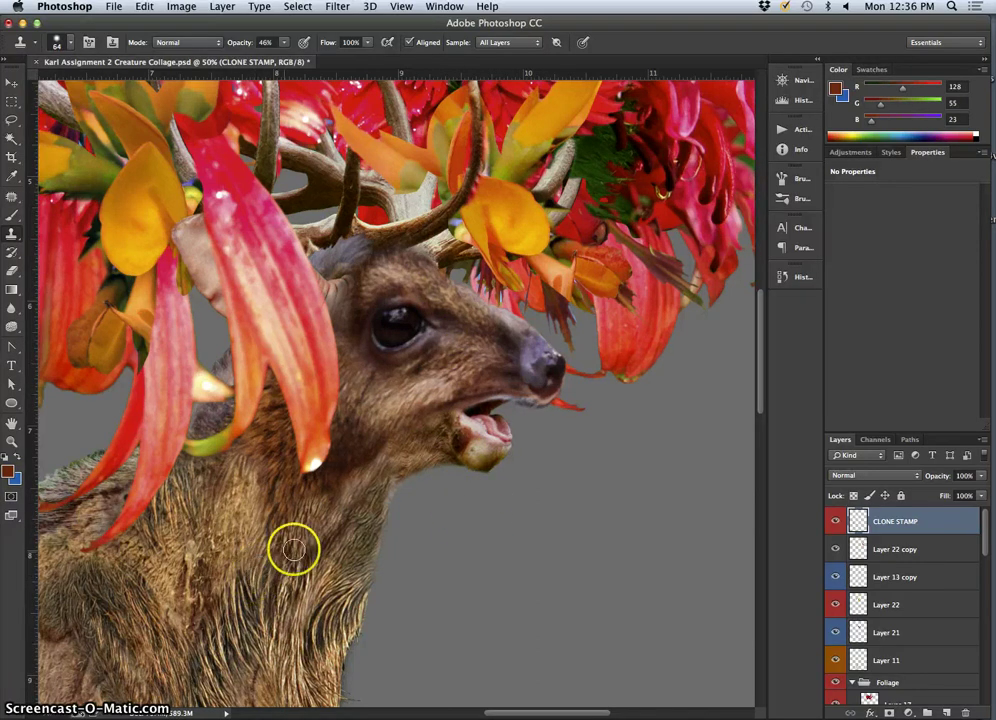
{"action": "left_click", "coordinate": [836, 521]}
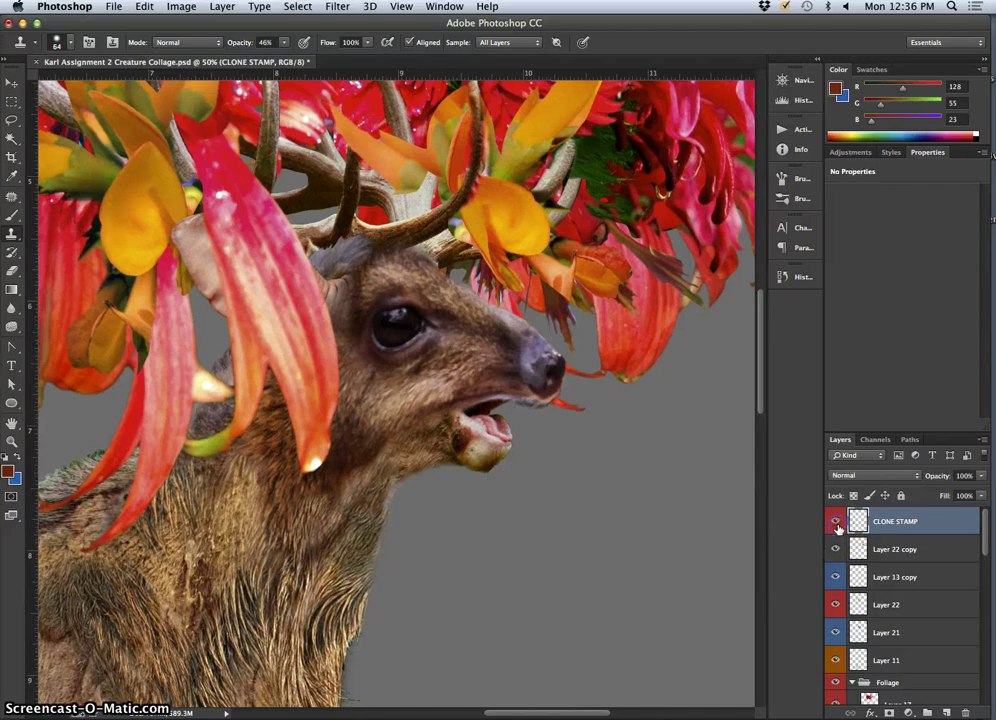
{"action": "left_click", "coordinate": [836, 522]}
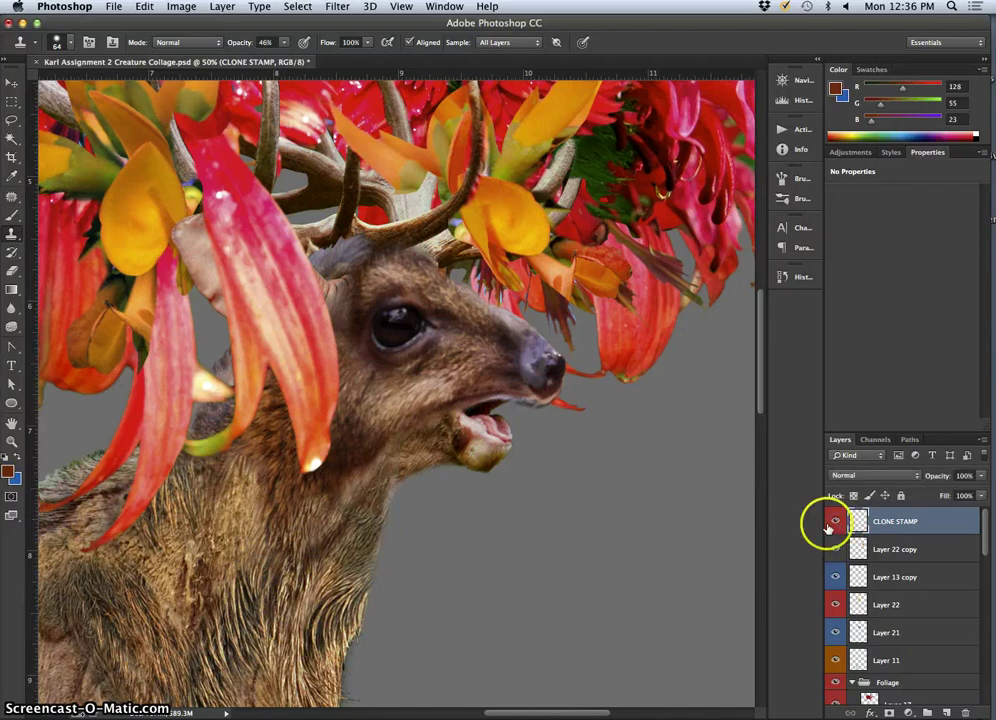
Blend the jaw into the neck by cloning nearby fur, softening the stamp to 3% hardness and 18% opacity
{"action": "left_click", "coordinate": [352, 446], "text": "alt"}
{"action": "left_click_drag", "start_coordinate": [375, 455], "coordinate": [383, 454]}
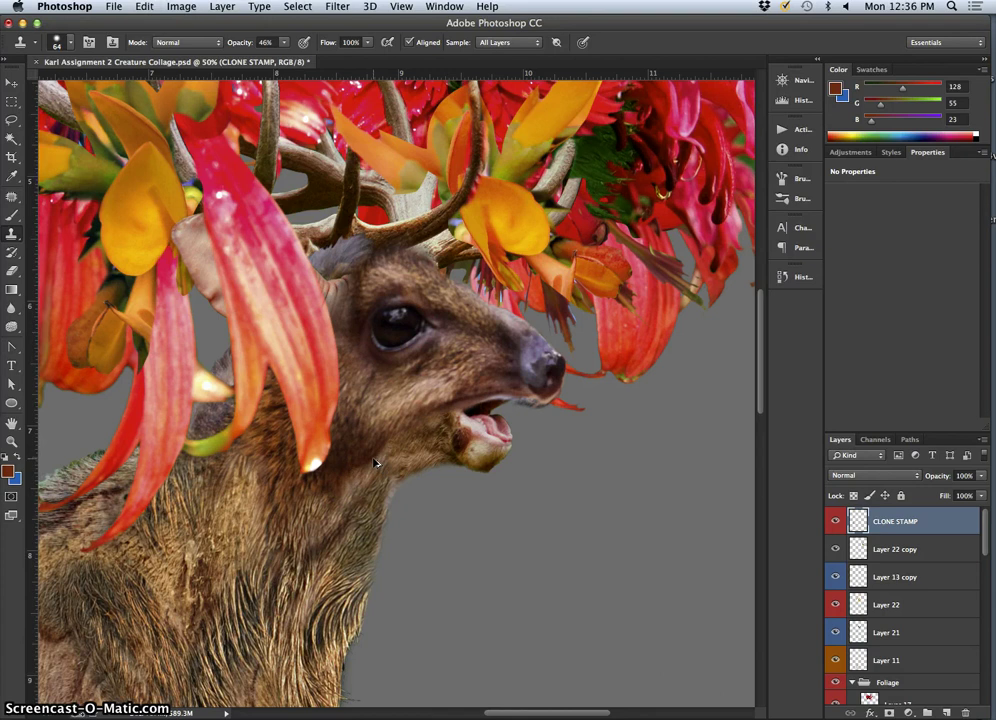
{"action": "left_click", "coordinate": [70, 45]}
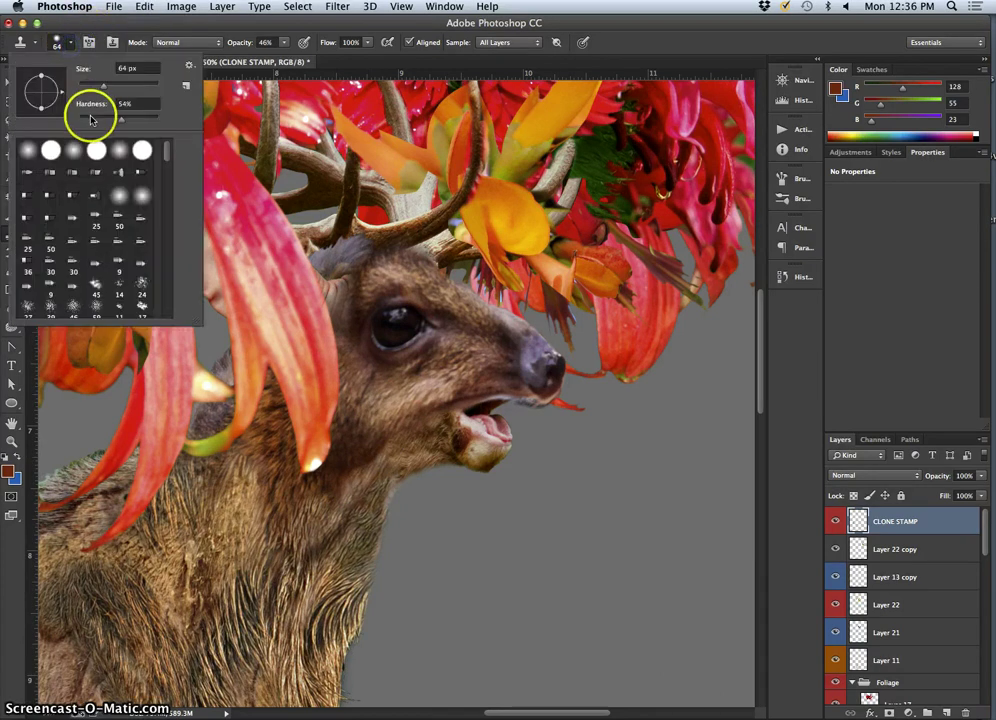
{"action": "left_click_drag", "start_coordinate": [90, 118], "coordinate": [79, 118]}
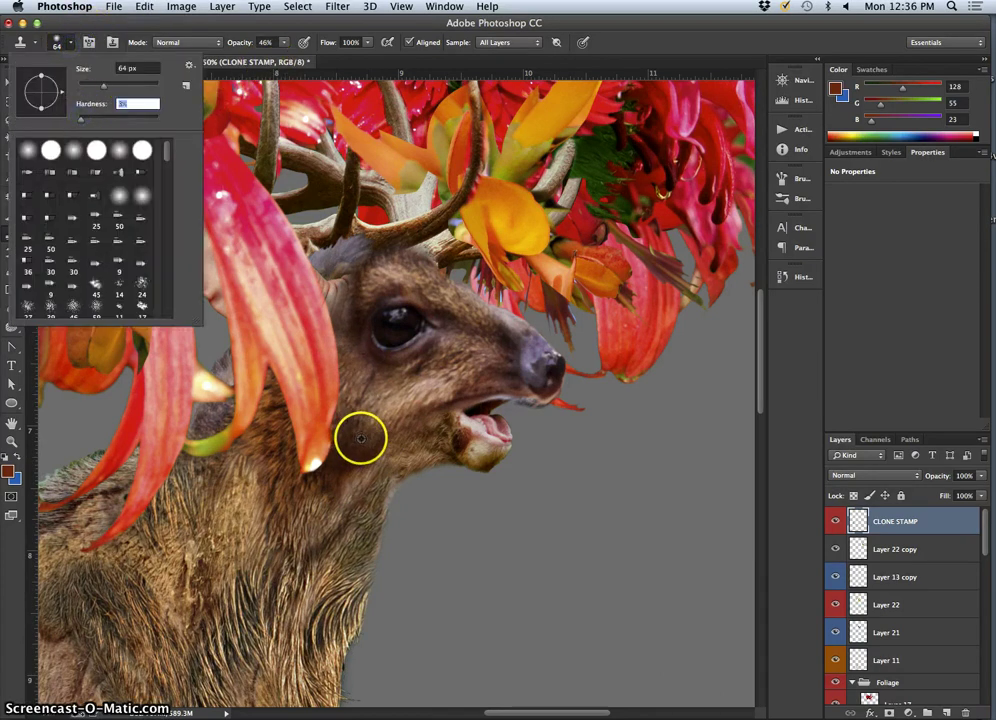
{"action": "key", "text": "Return"}
{"action": "left_click_drag", "start_coordinate": [284, 42], "coordinate": [264, 57]}
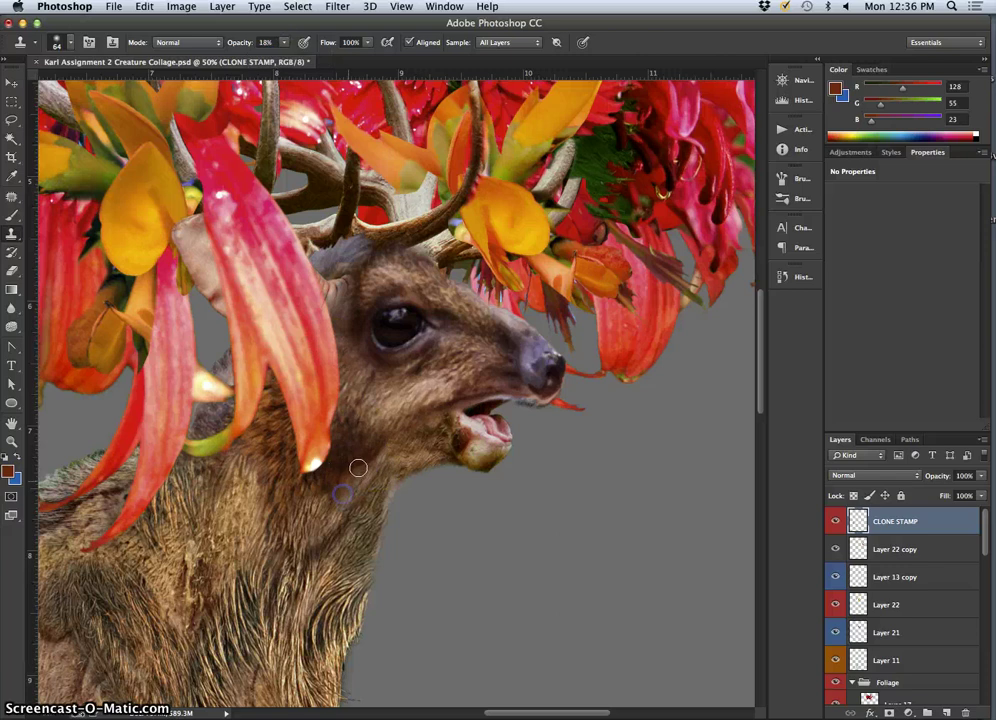
{"action": "left_click", "coordinate": [369, 473]}
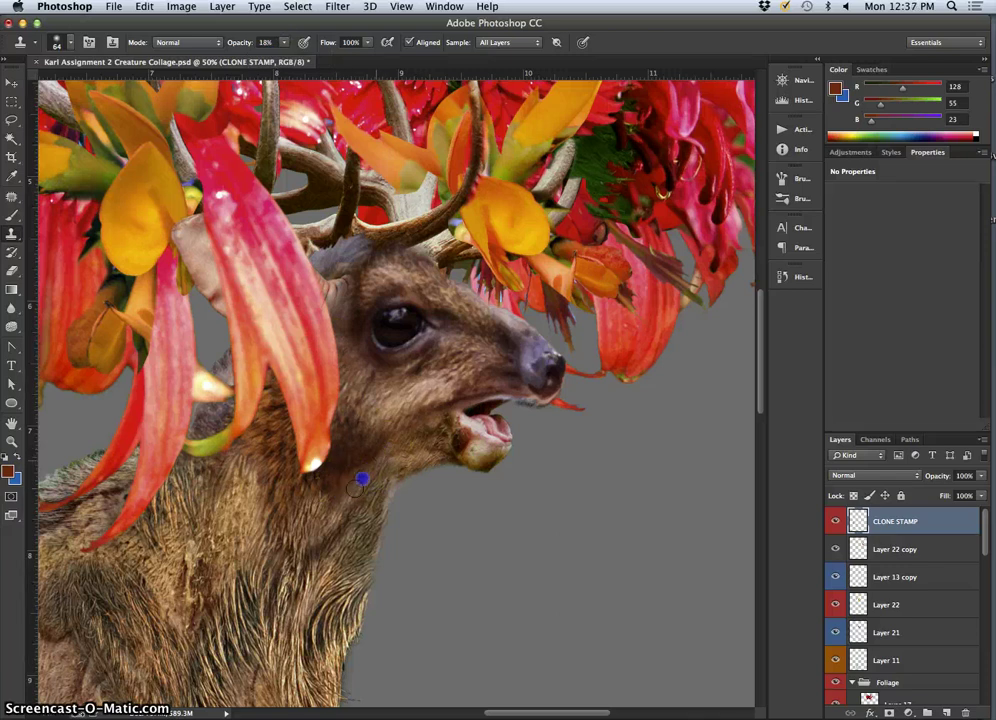
{"action": "left_click", "coordinate": [322, 541]}
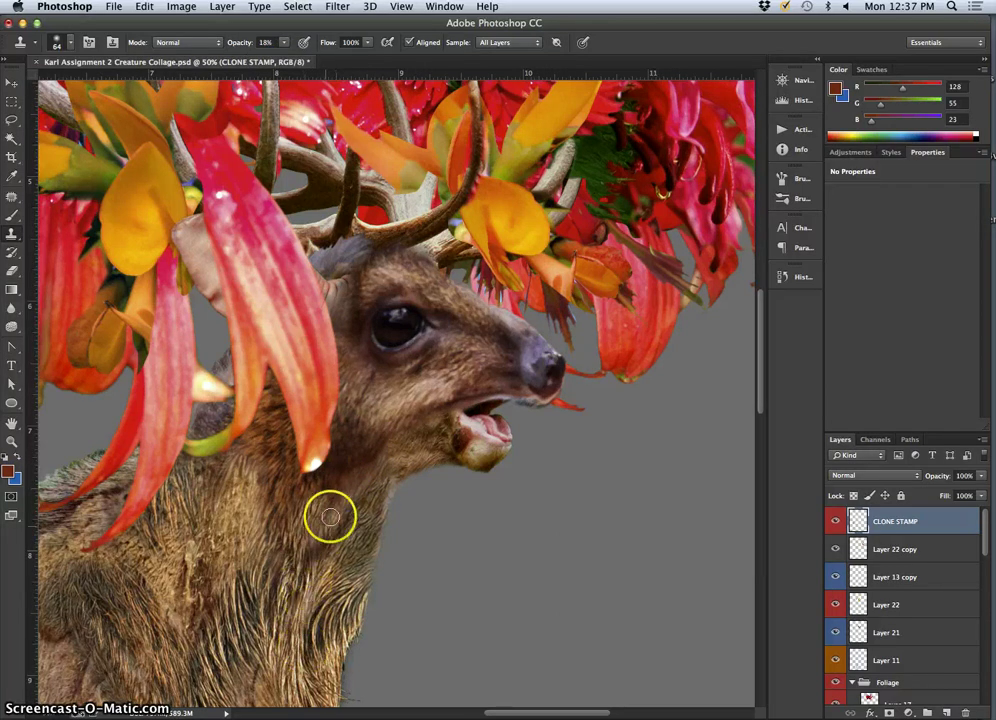
{"action": "mouse_move", "coordinate": [367, 426]}
{"action": "left_mouse_down"}
{"action": "mouse_move", "coordinate": [360, 449]}
{"action": "mouse_move", "coordinate": [356, 329]}
{"action": "mouse_move", "coordinate": [360, 357]}
{"action": "left_mouse_up"}
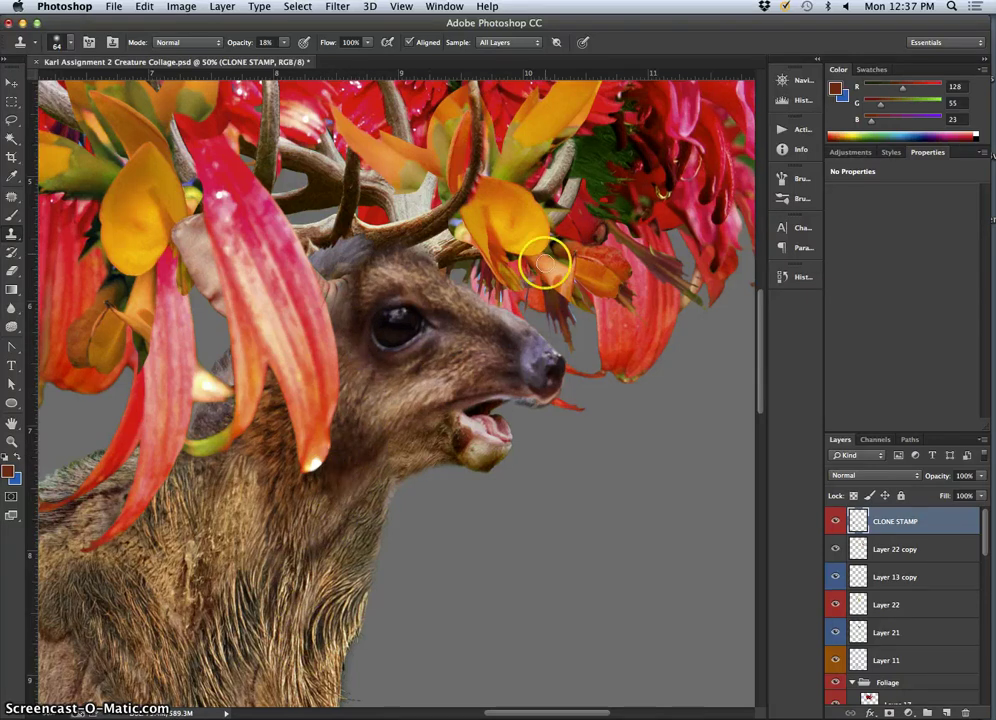
Sample the red flower beside the antlers and clone it faintly over the eye as a reflection
{"action": "mouse_move", "coordinate": [530, 235]}
{"action": "left_mouse_down"}
{"action": "mouse_move", "coordinate": [384, 333]}
{"action": "mouse_move", "coordinate": [530, 316]}
{"action": "mouse_move", "coordinate": [547, 291]}
{"action": "mouse_move", "coordinate": [485, 335]}
{"action": "mouse_move", "coordinate": [461, 288]}
{"action": "mouse_move", "coordinate": [508, 253]}
{"action": "mouse_move", "coordinate": [613, 252]}
{"action": "mouse_move", "coordinate": [584, 220]}
{"action": "left_mouse_up"}
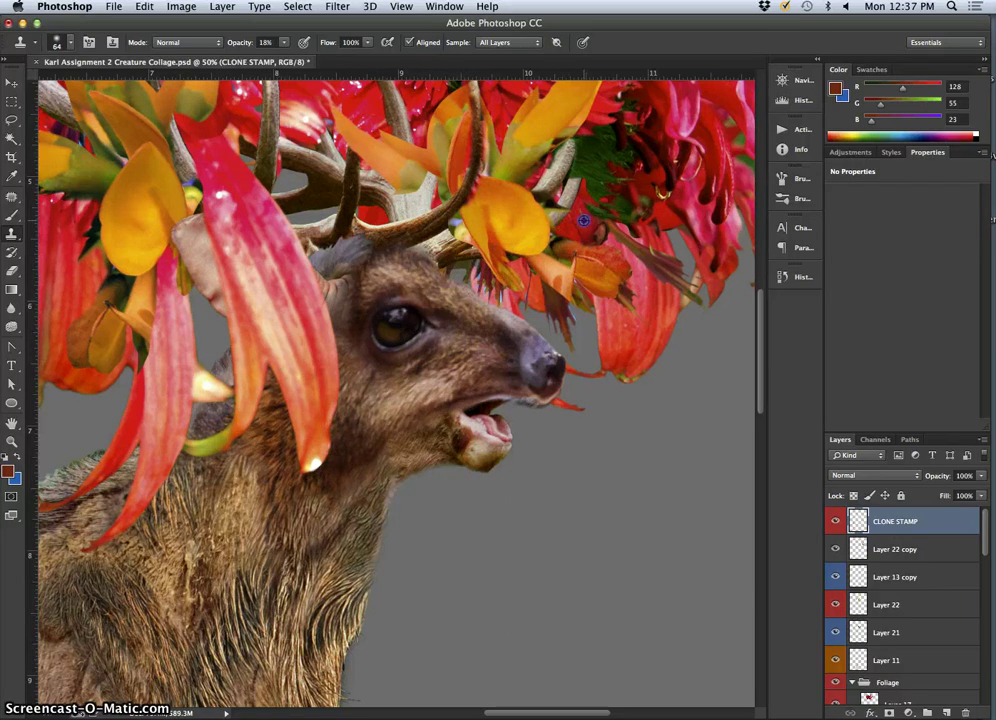
{"action": "left_click", "coordinate": [411, 318]}
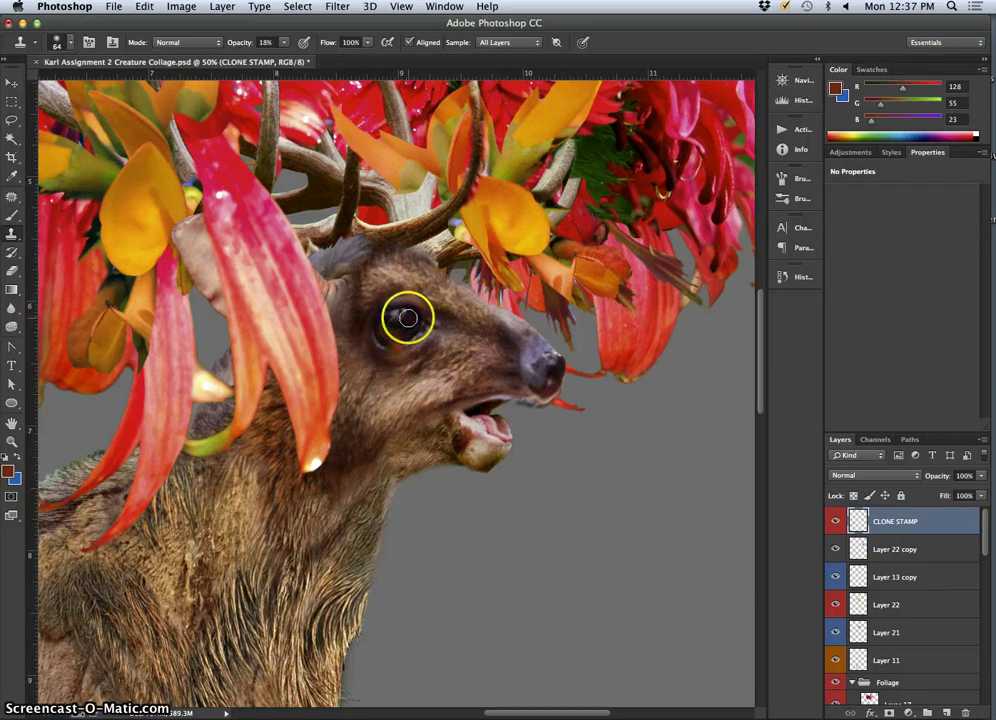
{"action": "mouse_move", "coordinate": [358, 507]}
{"action": "left_mouse_down"}
{"action": "mouse_move", "coordinate": [405, 491]}
{"action": "mouse_move", "coordinate": [405, 386]}
{"action": "mouse_move", "coordinate": [433, 409]}
{"action": "mouse_move", "coordinate": [338, 313]}
{"action": "mouse_move", "coordinate": [314, 255]}
{"action": "mouse_move", "coordinate": [332, 268]}
{"action": "mouse_move", "coordinate": [376, 265]}
{"action": "mouse_move", "coordinate": [491, 229]}
{"action": "left_mouse_up"}
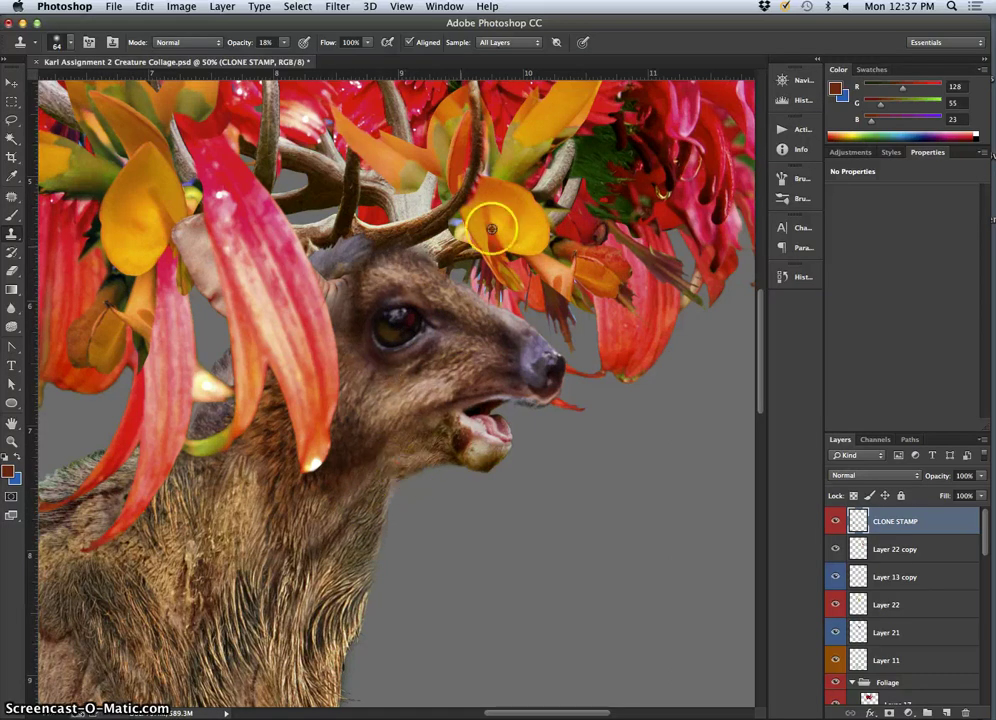
Clone red petals faintly onto the grey fur at the antler base and compare with the CLONE STAMP layer hidden
{"action": "left_click", "coordinate": [644, 153], "text": "alt"}
{"action": "left_click", "coordinate": [330, 270]}
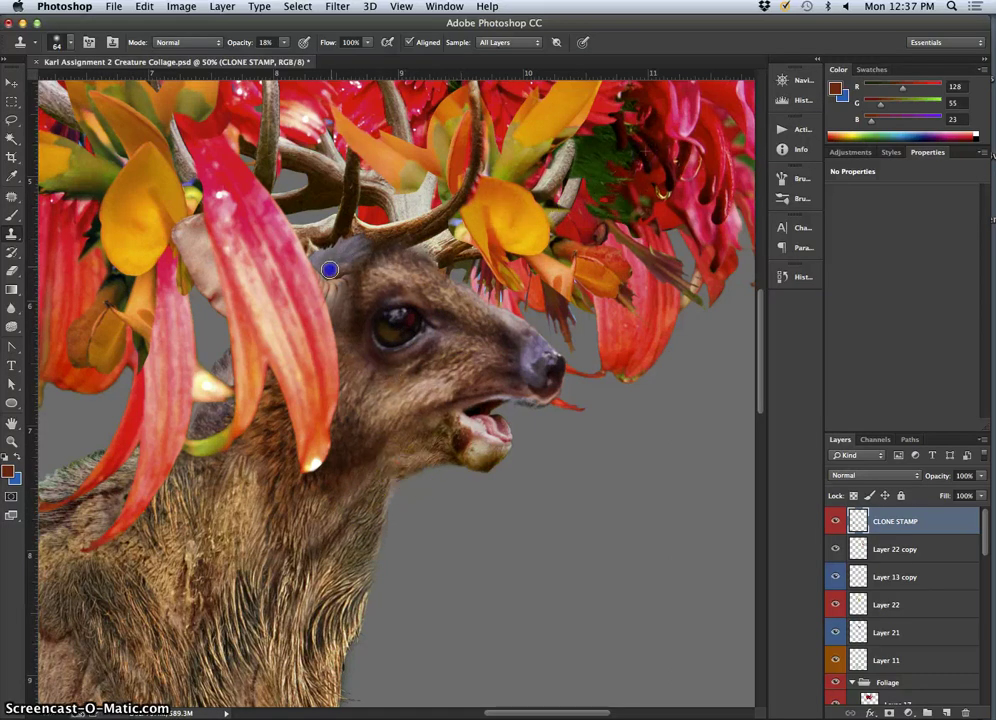
{"action": "mouse_move", "coordinate": [330, 262]}
{"action": "left_mouse_down"}
{"action": "mouse_move", "coordinate": [442, 331]}
{"action": "mouse_move", "coordinate": [594, 371]}
{"action": "mouse_move", "coordinate": [671, 407]}
{"action": "mouse_move", "coordinate": [690, 292]}
{"action": "left_mouse_up"}
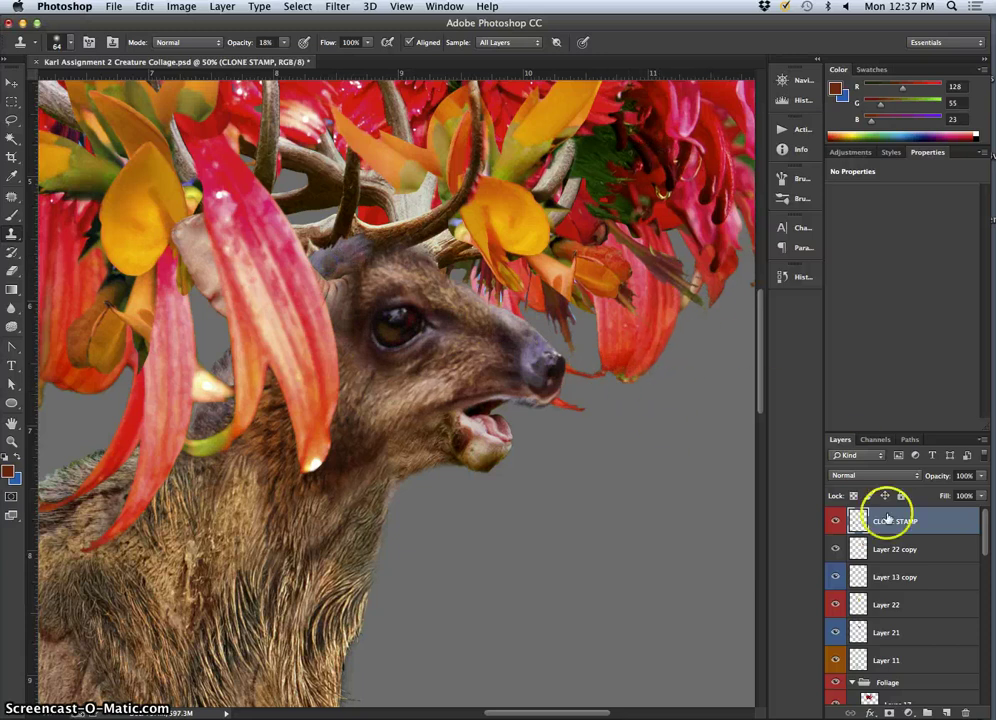
{"action": "left_click", "coordinate": [834, 520]}
{"action": "left_click", "coordinate": [836, 521]}
{"action": "left_click", "coordinate": [981, 476]}
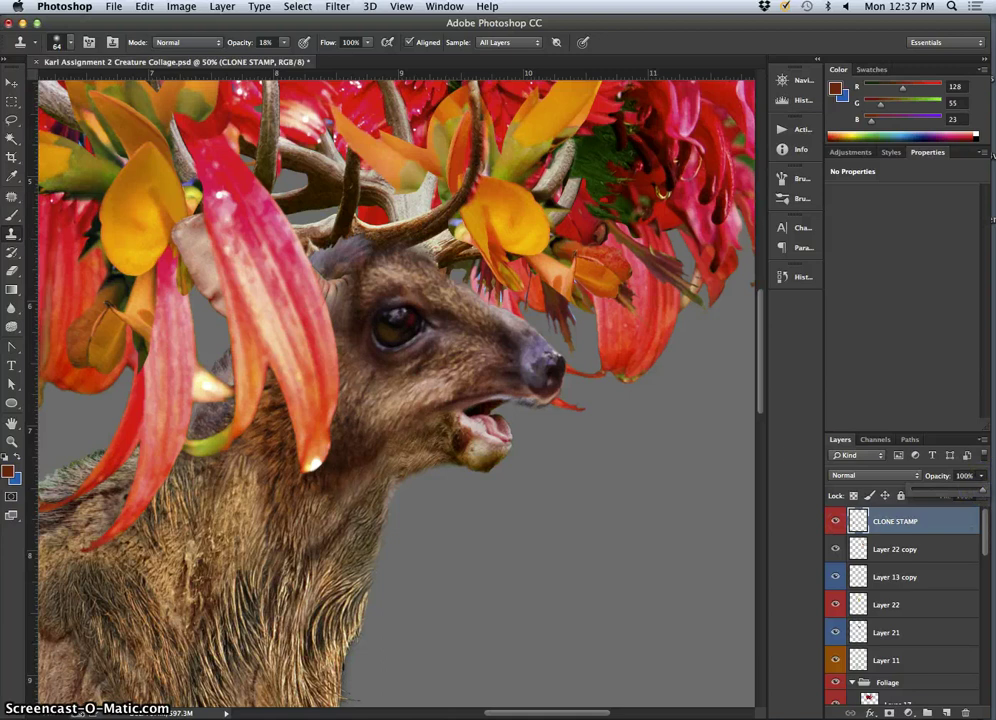
Fade the cloned red reflection in the eye with the Eraser at 12% opacity and compare with the layer hidden
{"action": "left_click", "coordinate": [12, 270]}
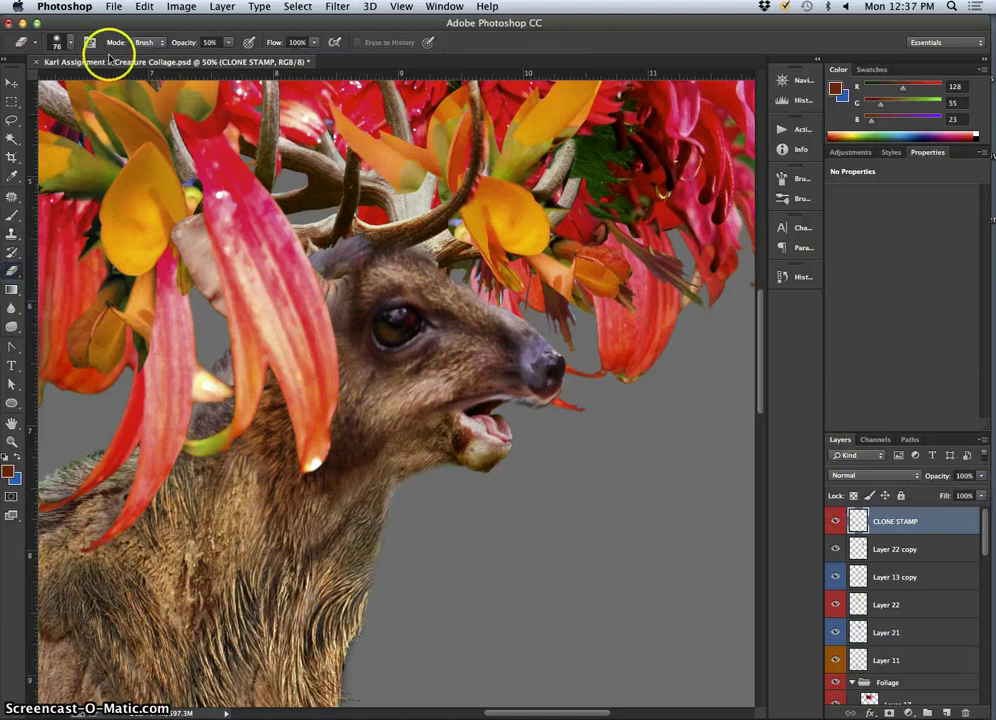
{"action": "left_click_drag", "start_coordinate": [227, 44], "coordinate": [165, 47]}
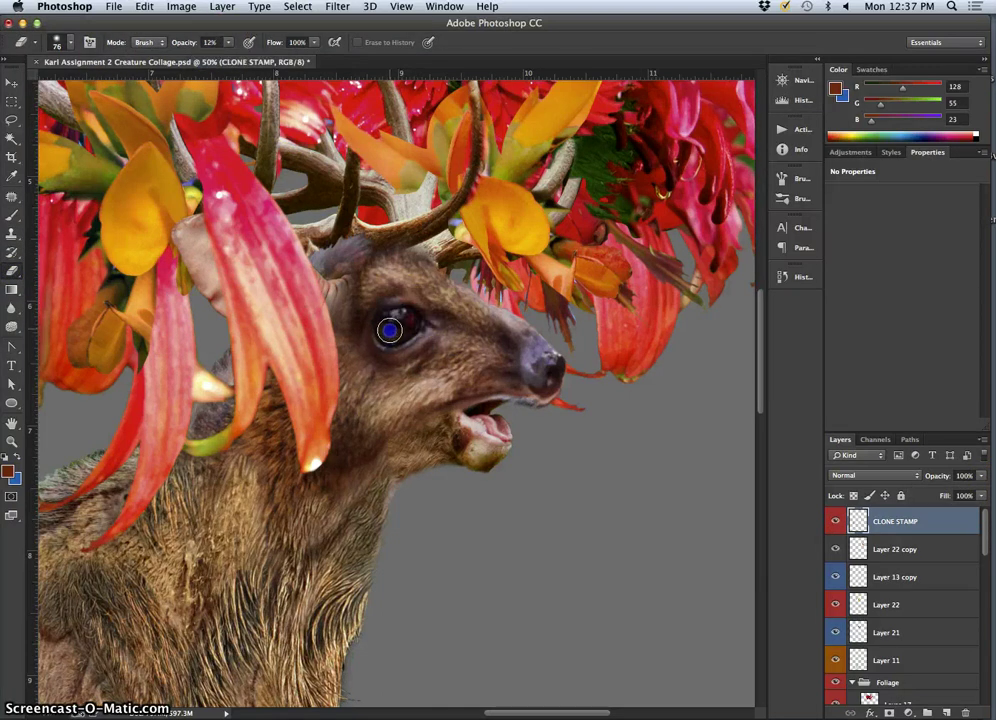
{"action": "left_click", "coordinate": [396, 318]}
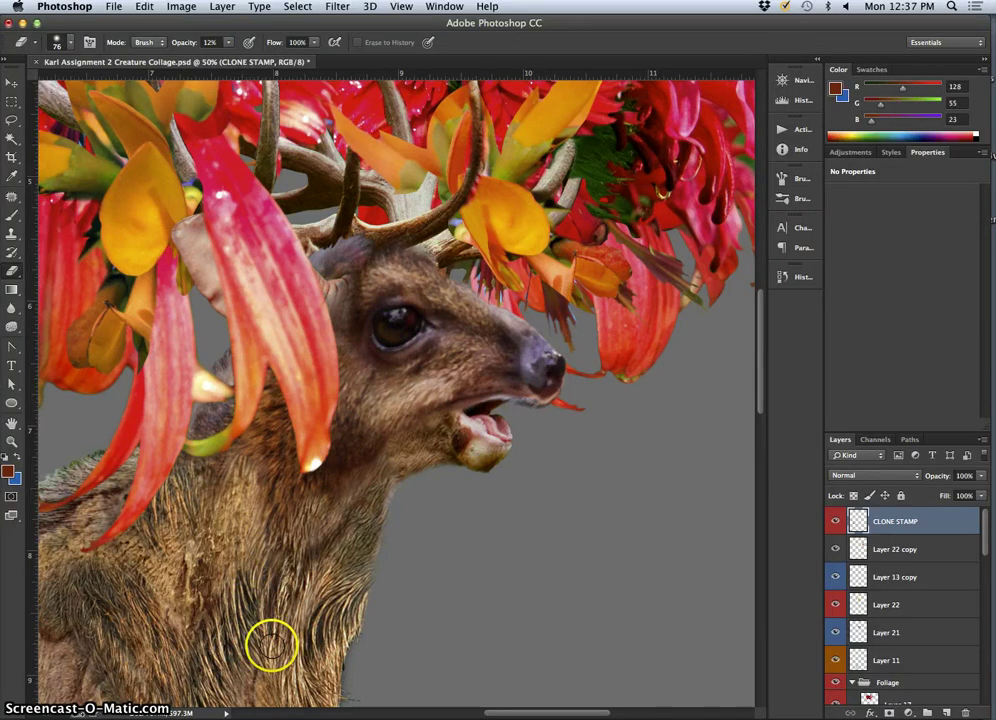
{"action": "left_click", "coordinate": [835, 522]}
{"action": "left_click", "coordinate": [835, 522]}
{"action": "left_click", "coordinate": [836, 522]}
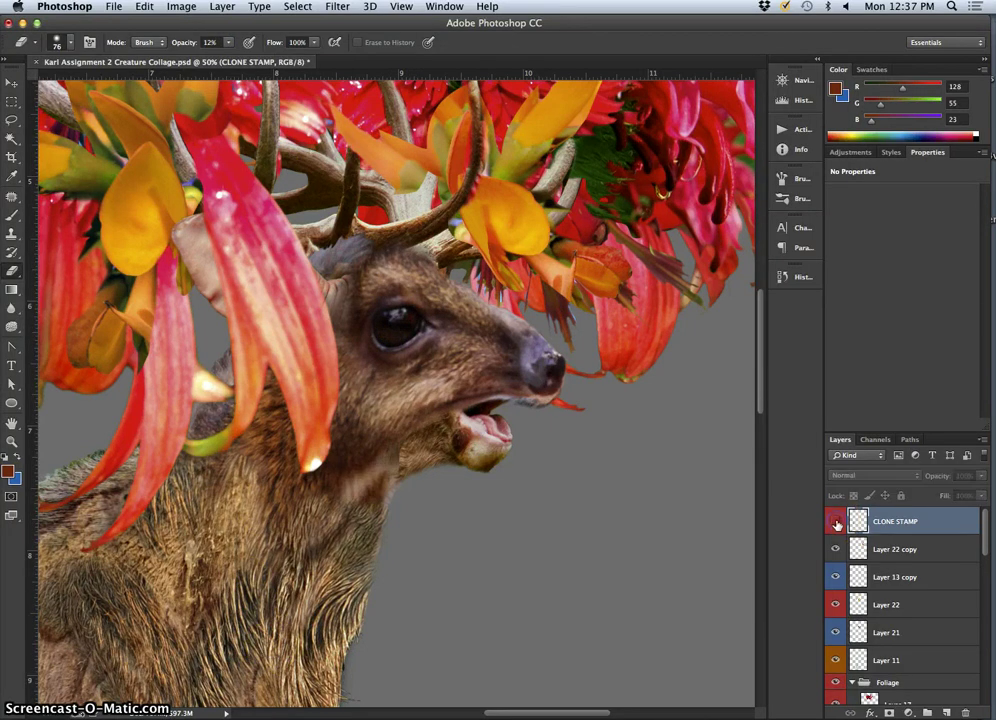
{"action": "left_click", "coordinate": [837, 522]}
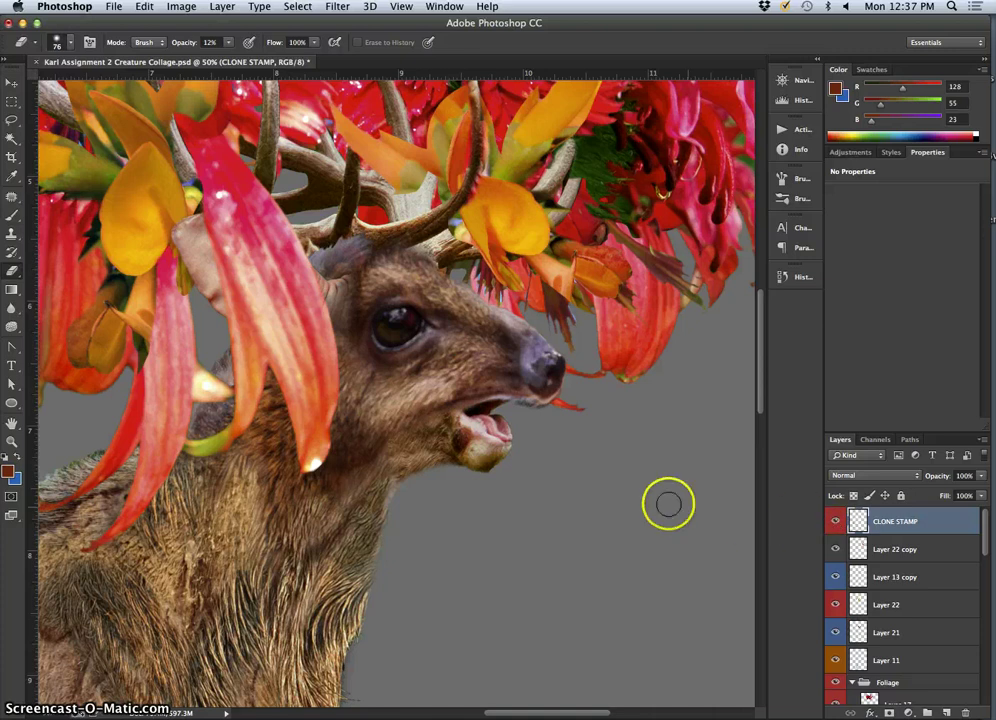
Select Layer 16 at the creature's back and erase along its upper edge with the Eraser at 51 px and 44% opacity
{"action": "left_click_drag", "start_coordinate": [442, 366], "coordinate": [557, 312]}
{"action": "left_click_drag", "start_coordinate": [382, 411], "coordinate": [518, 382]}
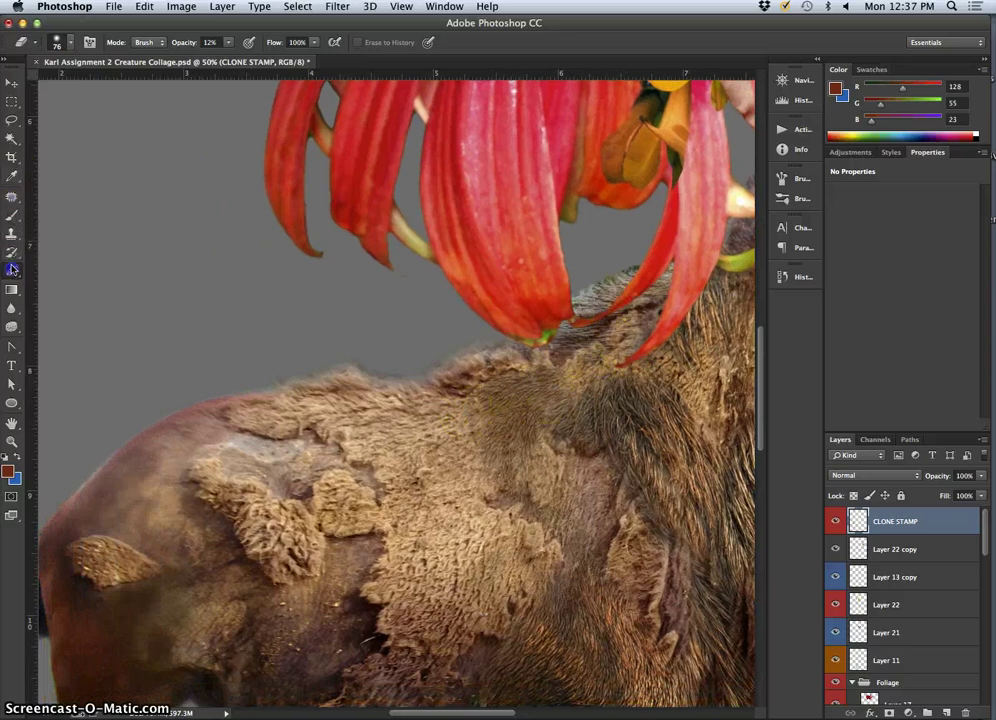
{"action": "left_click", "coordinate": [505, 365], "text": "super"}
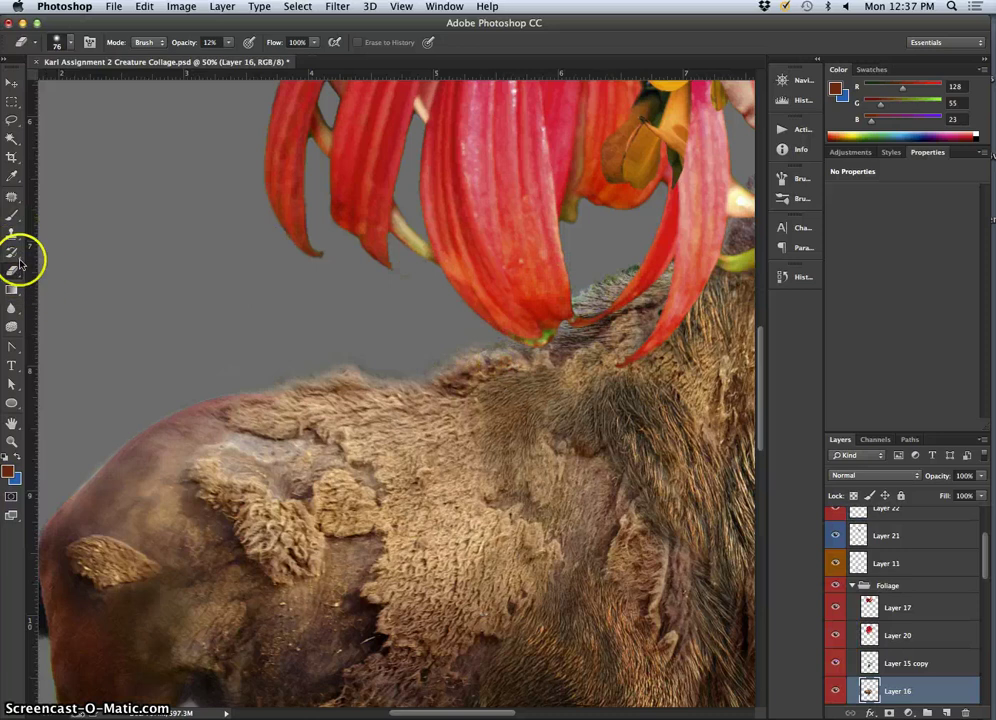
{"action": "left_click", "coordinate": [60, 43]}
{"action": "left_click_drag", "start_coordinate": [104, 84], "coordinate": [99, 84]}
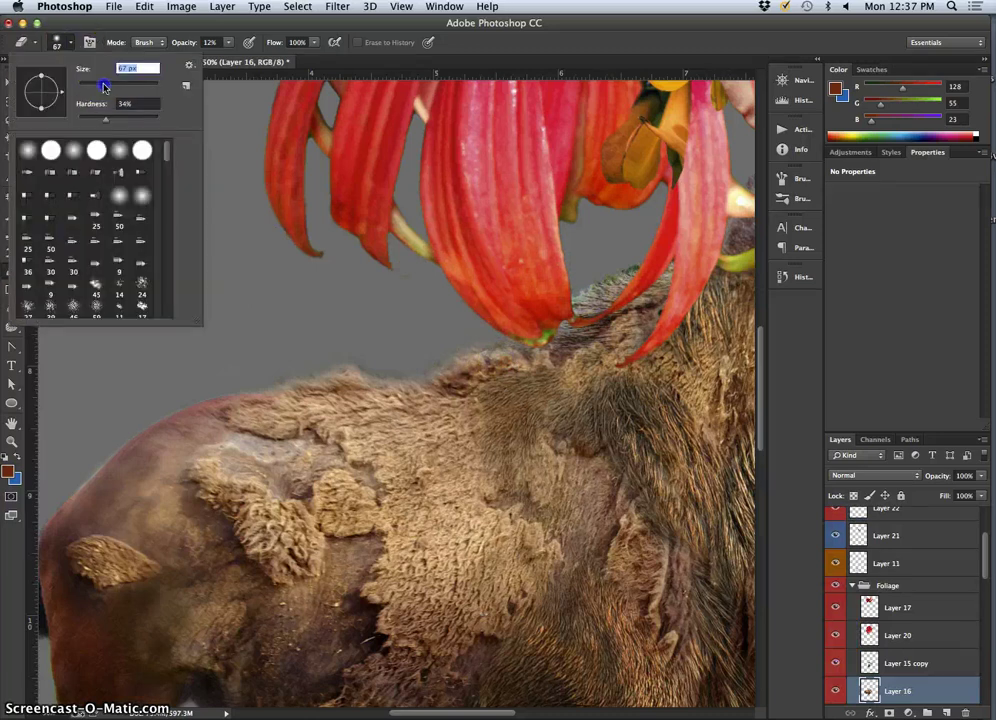
{"action": "left_click", "coordinate": [229, 43]}
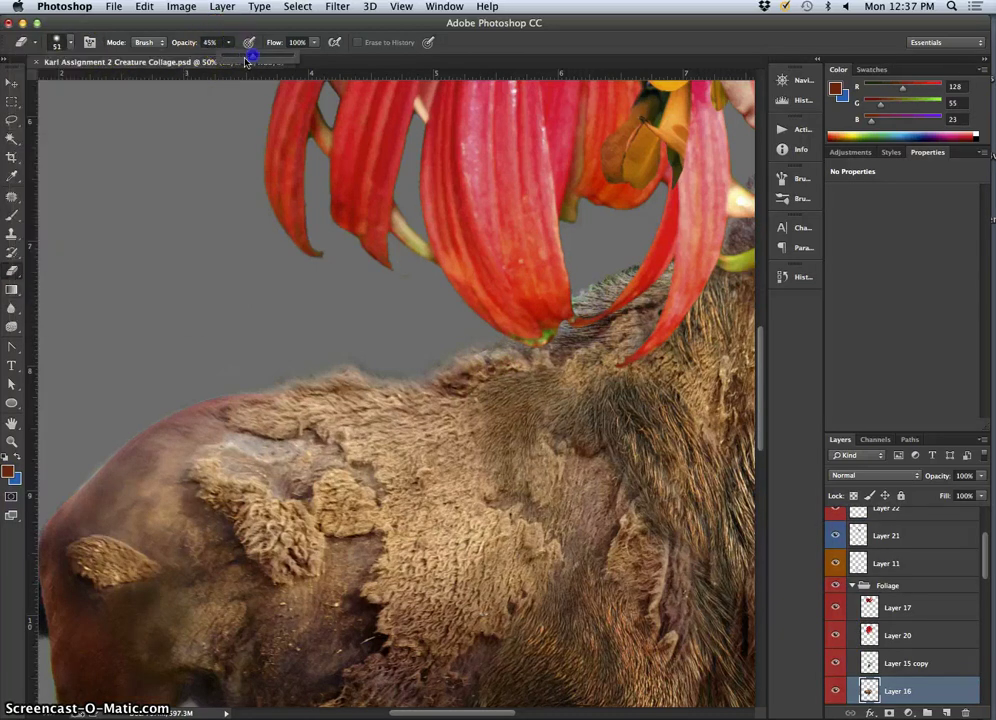
{"action": "left_click_drag", "start_coordinate": [246, 60], "coordinate": [244, 59]}
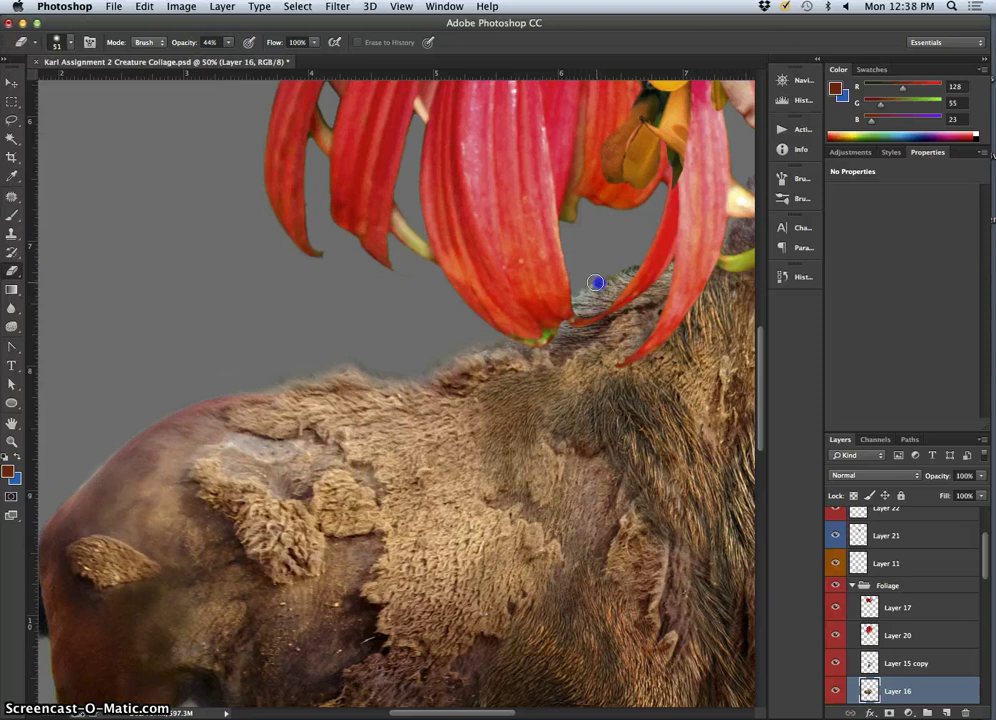
Erase the fur edge on Layer 8 and the green tip of the long Layer 20 petal touching the back
{"action": "left_click", "coordinate": [613, 281], "text": "super"}
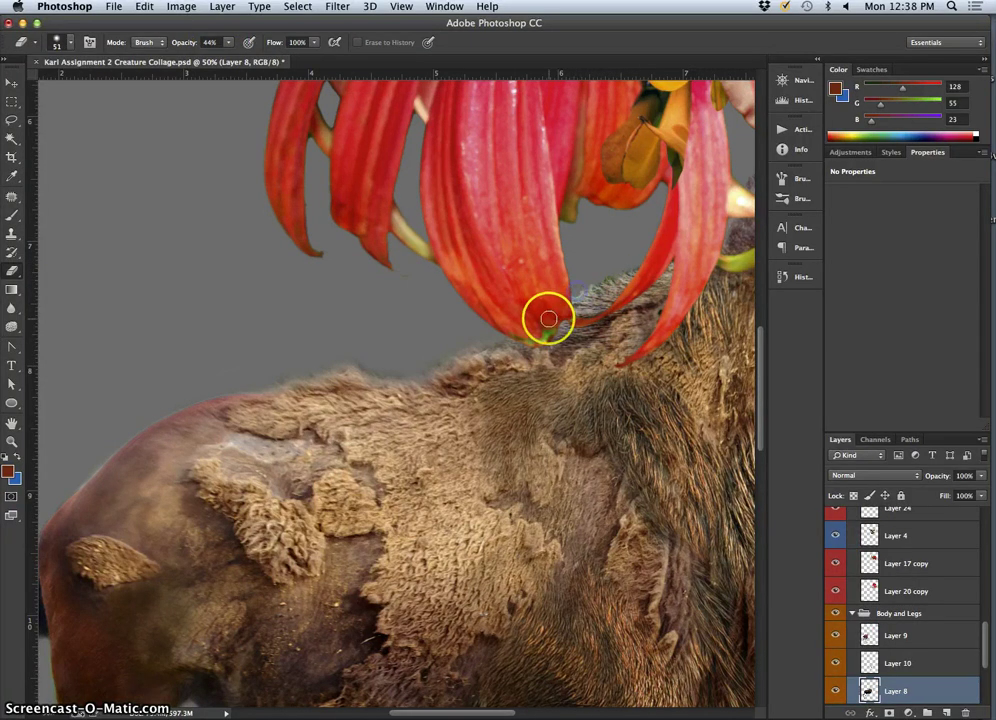
{"action": "left_click", "coordinate": [547, 343], "text": "super"}
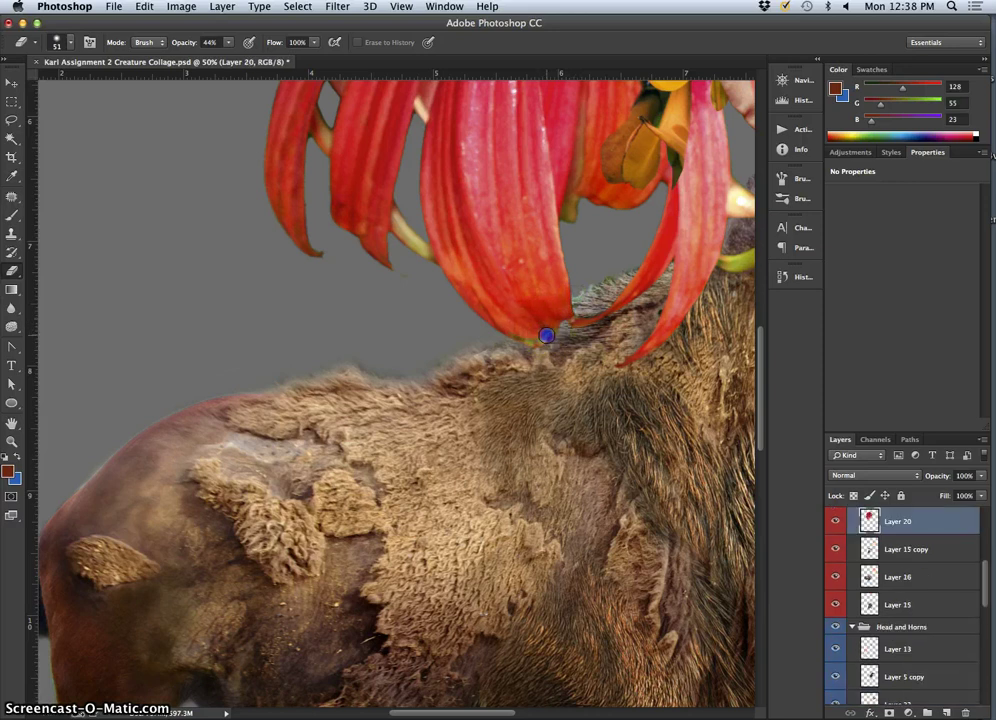
{"action": "left_click", "coordinate": [557, 345], "text": "ctrl"}
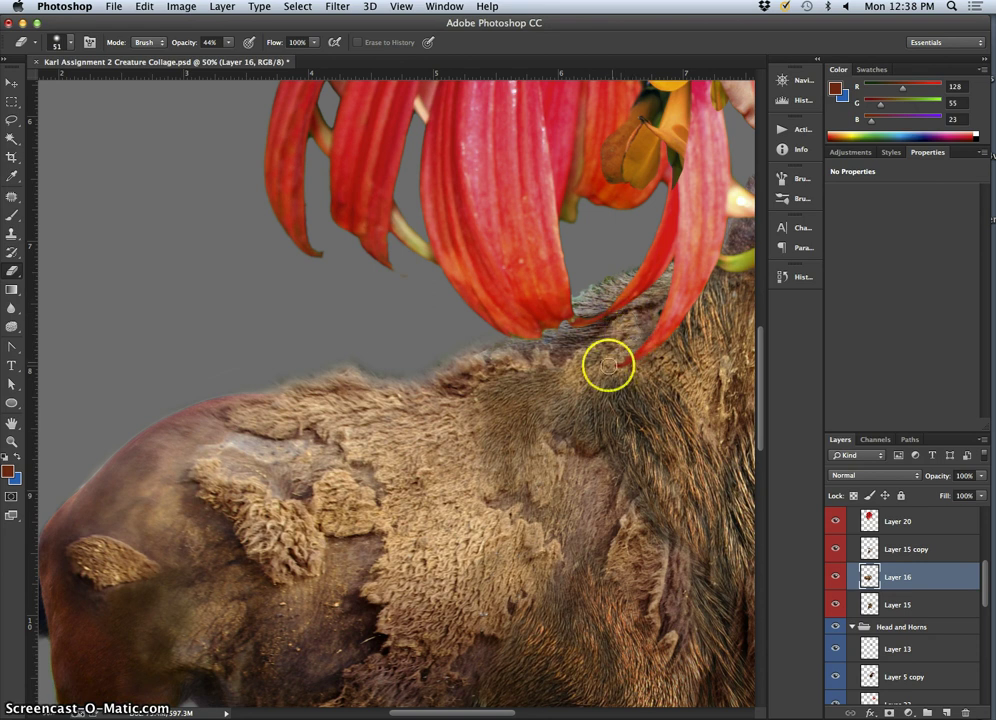
Erase along the pale fur fringe between the hanging petals at the base of the neck on Layer 16
{"action": "mouse_move", "coordinate": [607, 347]}
{"action": "left_mouse_down"}
{"action": "mouse_move", "coordinate": [583, 326]}
{"action": "mouse_move", "coordinate": [560, 349]}
{"action": "mouse_move", "coordinate": [541, 344]}
{"action": "left_mouse_up"}
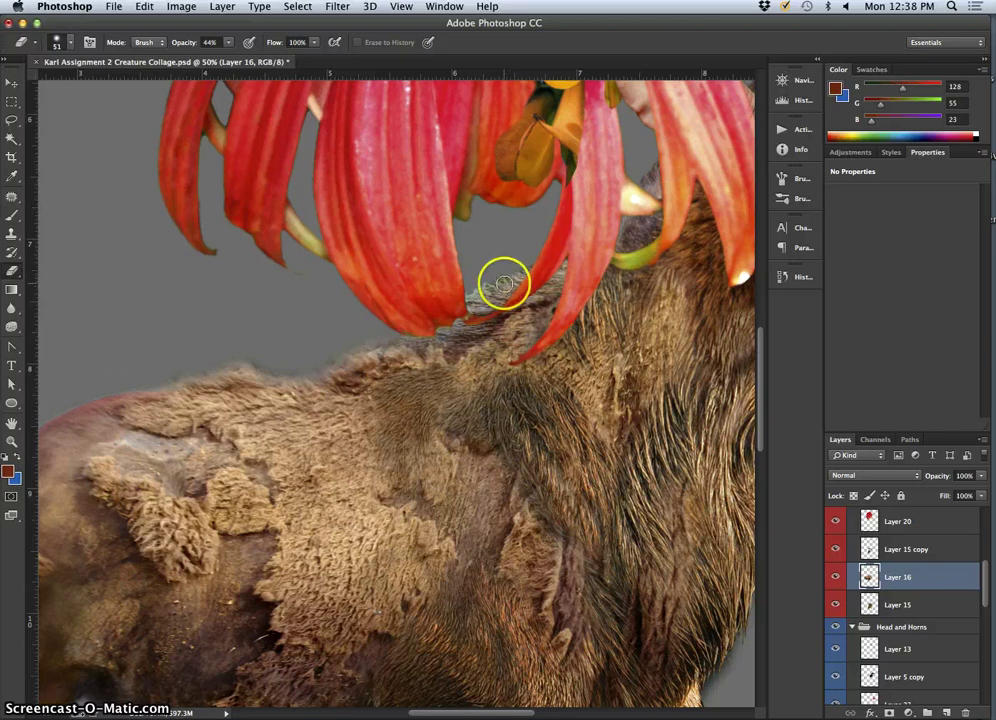
{"action": "left_click", "coordinate": [589, 260]}
{"action": "left_click", "coordinate": [506, 294]}
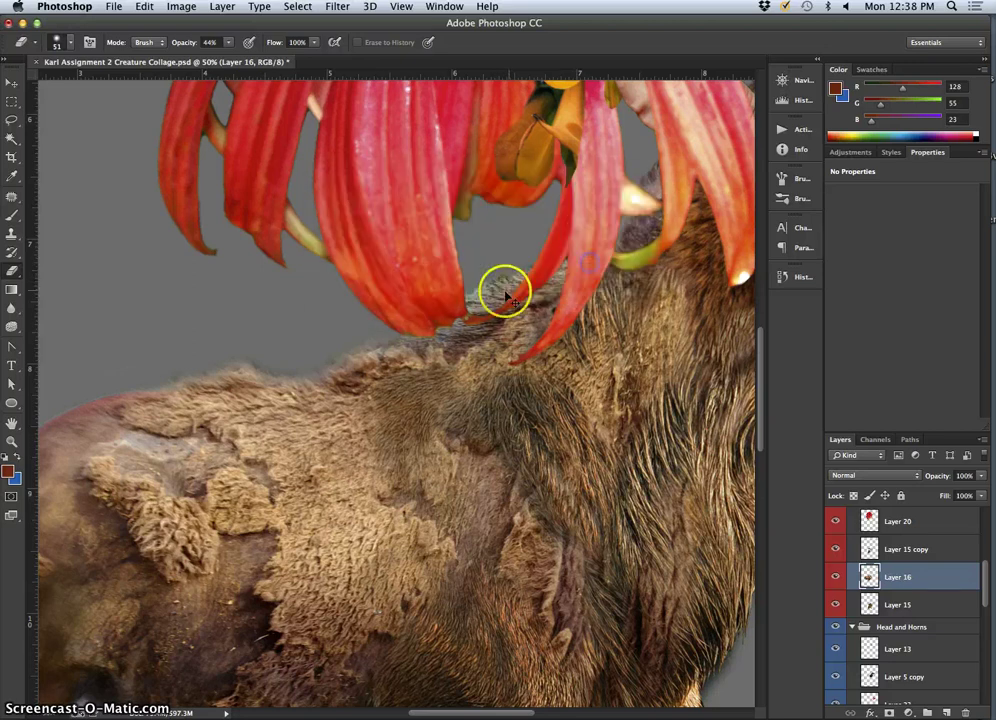
{"action": "left_click", "coordinate": [501, 279]}
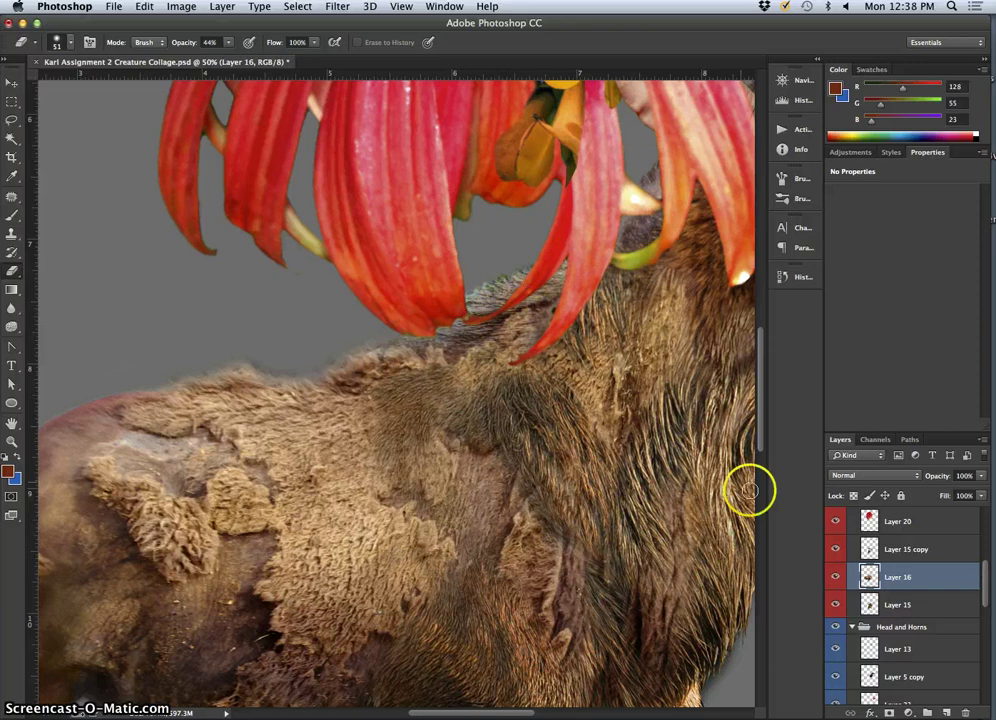
Hide and show Layer 16, Layer 15 copy and Layer 15 in turn to check which fur each one holds
{"action": "left_click", "coordinate": [835, 577]}
{"action": "left_click", "coordinate": [836, 578]}
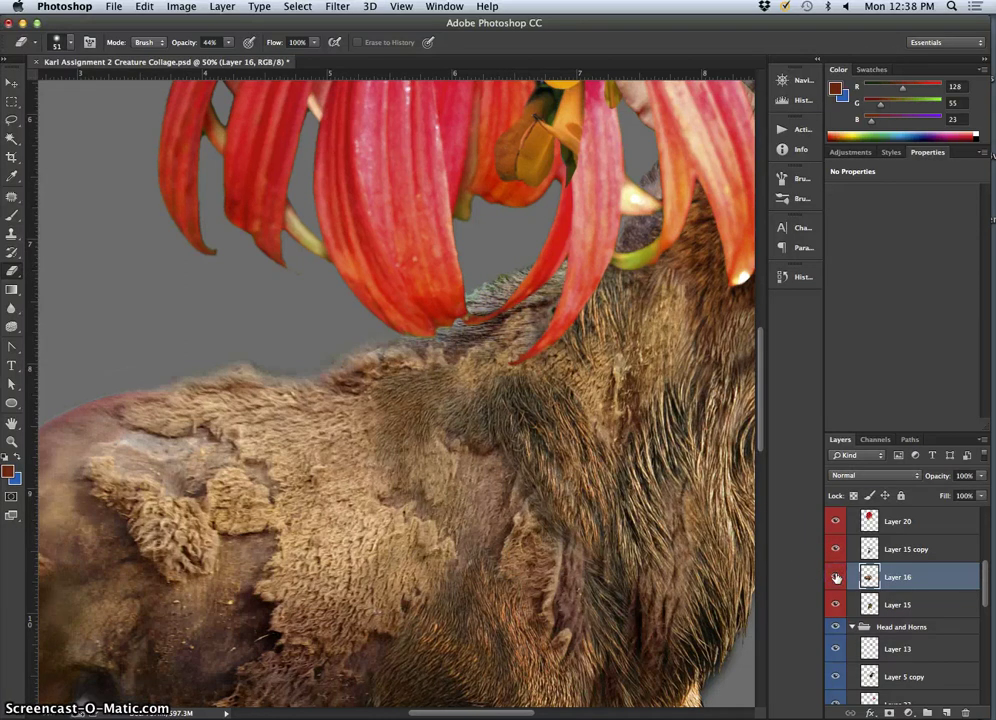
{"action": "left_click", "coordinate": [836, 550]}
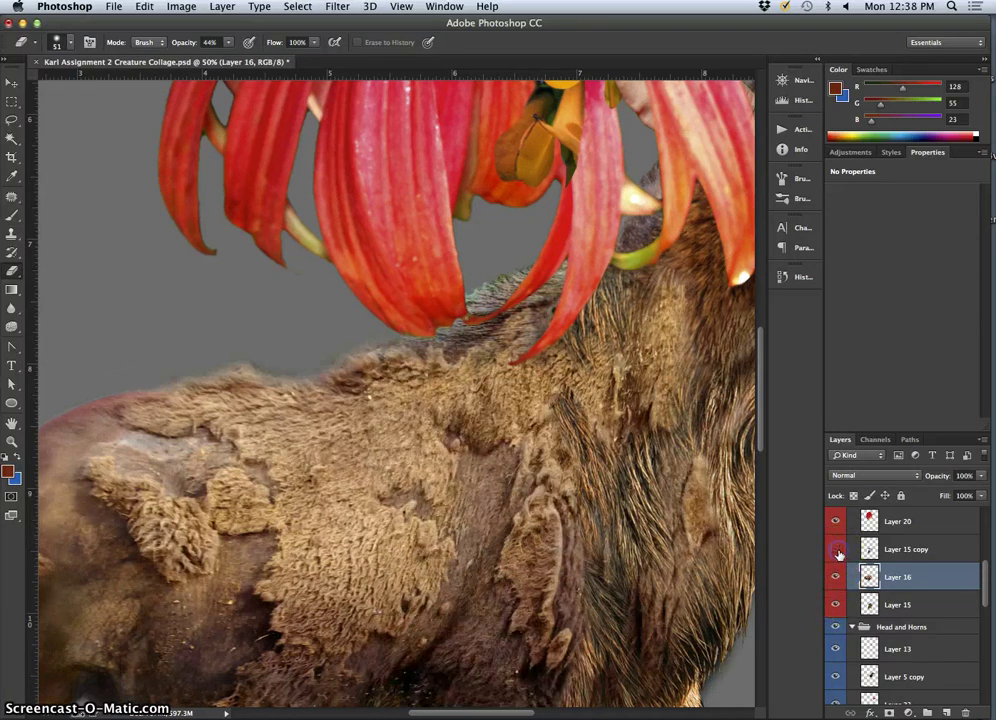
{"action": "left_click", "coordinate": [836, 550]}
{"action": "left_click", "coordinate": [836, 605]}
{"action": "left_click", "coordinate": [836, 605]}
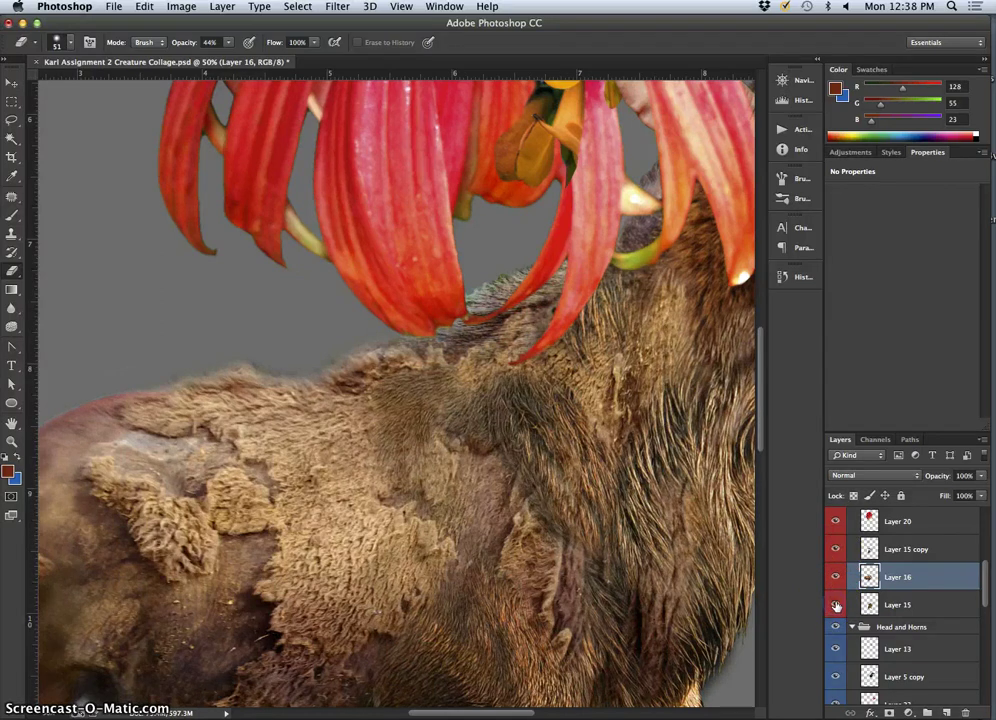
Hide Layer 16 and erase the pale fringe along the shoulder and lower neck edge on Layer 8
{"action": "left_click", "coordinate": [836, 577]}
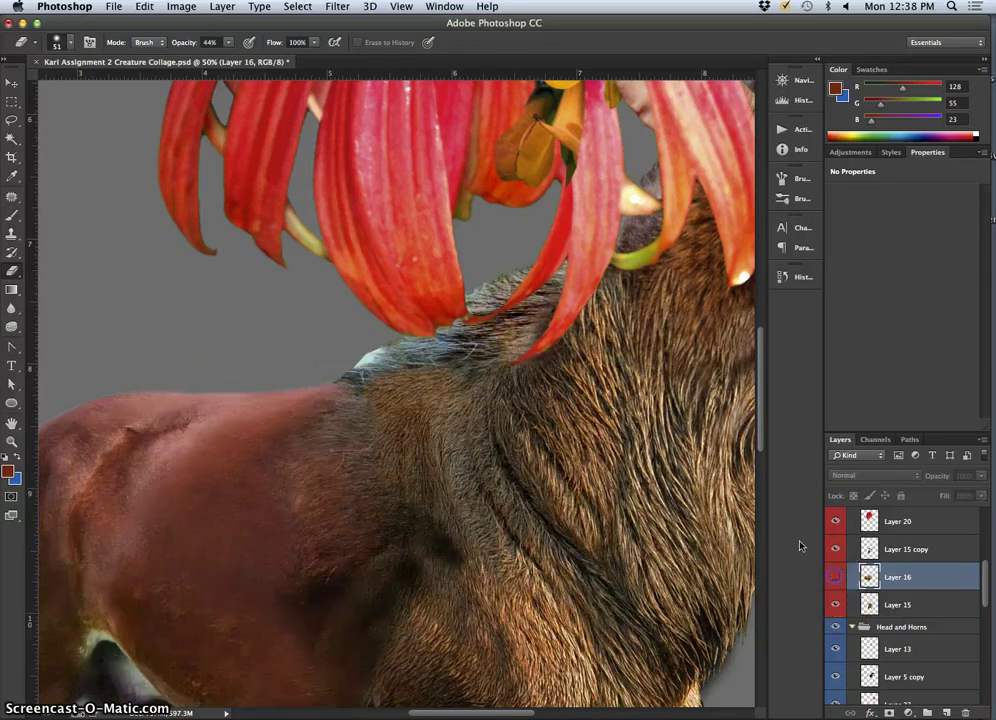
{"action": "left_click", "coordinate": [487, 298], "text": "super"}
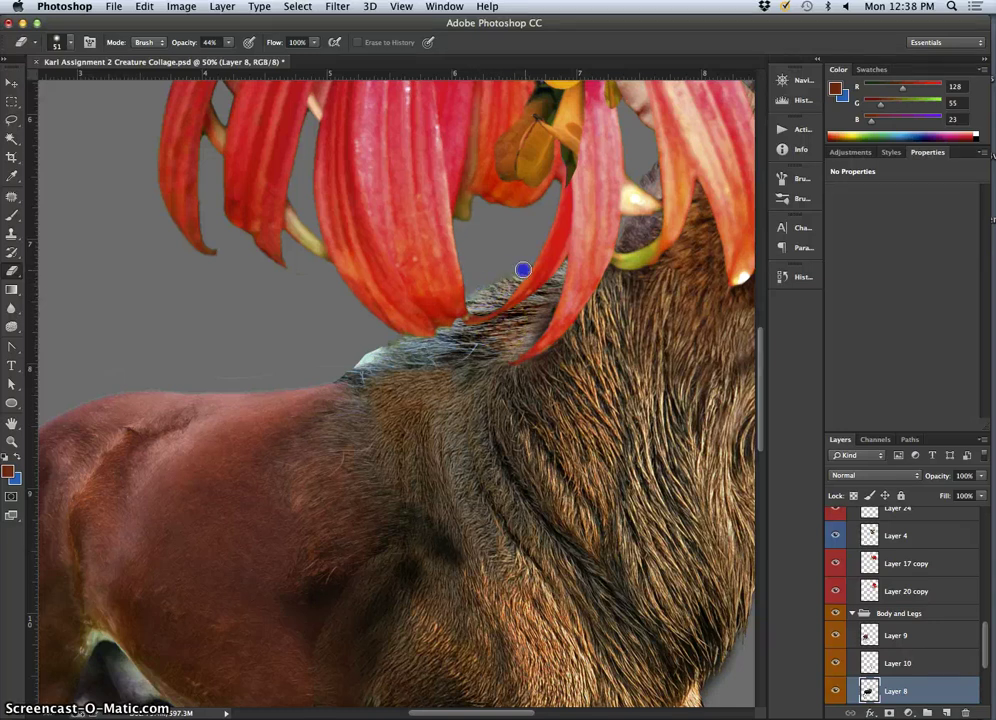
{"action": "left_click", "coordinate": [372, 341]}
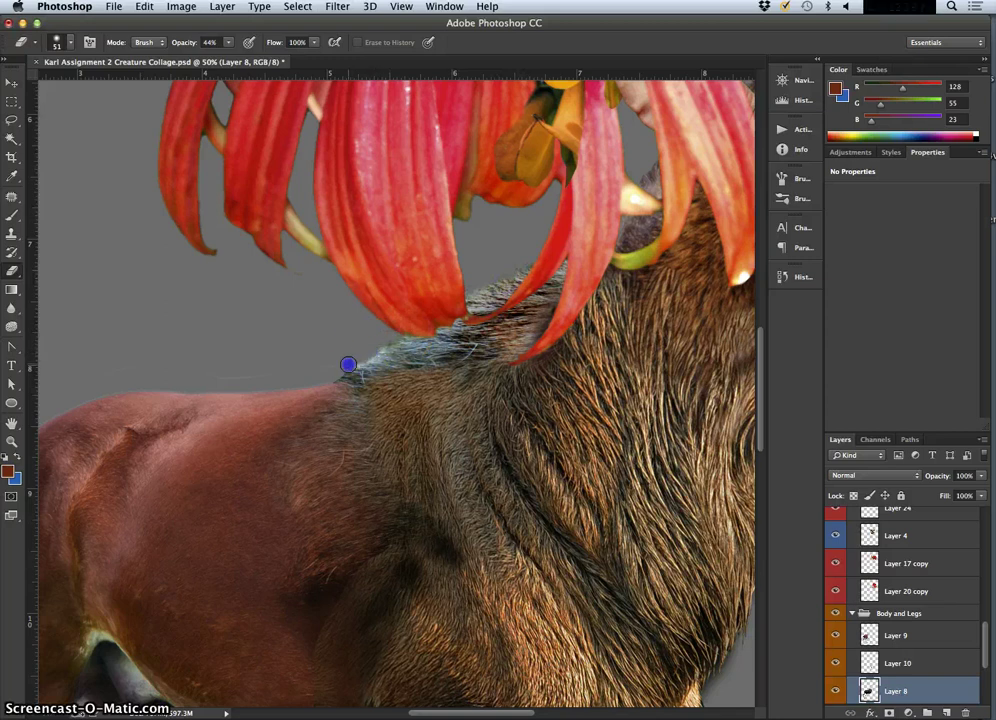
Try erasing the faint line above the back on Background copy, undo that stroke, and show Layer 16 again
{"action": "left_click", "coordinate": [230, 381], "text": "super"}
{"action": "key", "text": "super+z"}
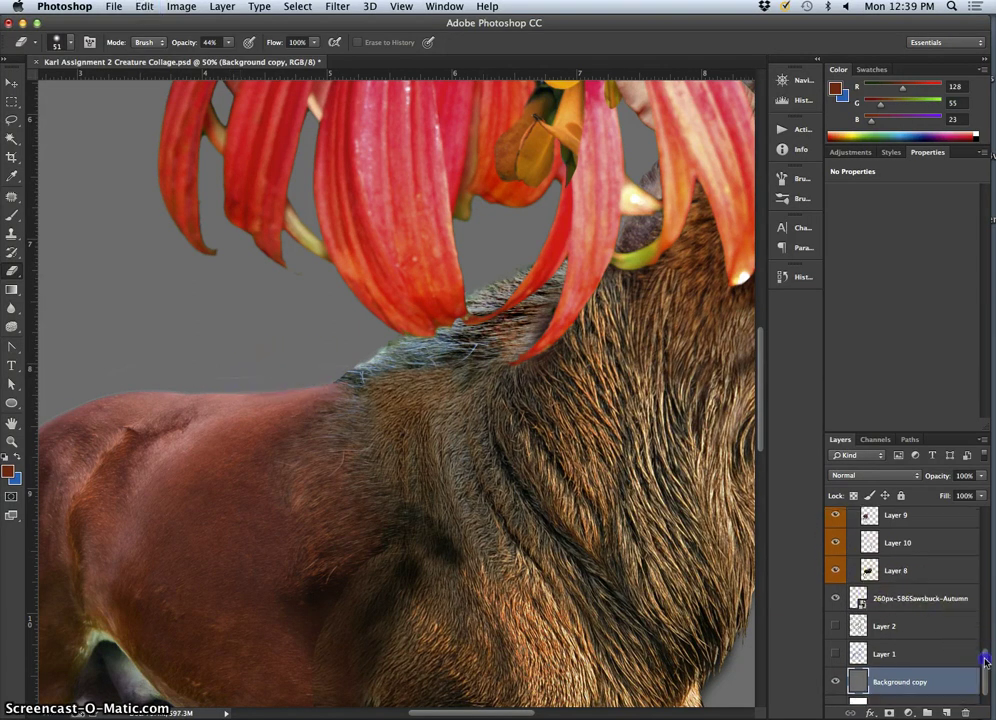
{"action": "left_click_drag", "start_coordinate": [986, 680], "coordinate": [992, 555]}
{"action": "left_click", "coordinate": [837, 648]}
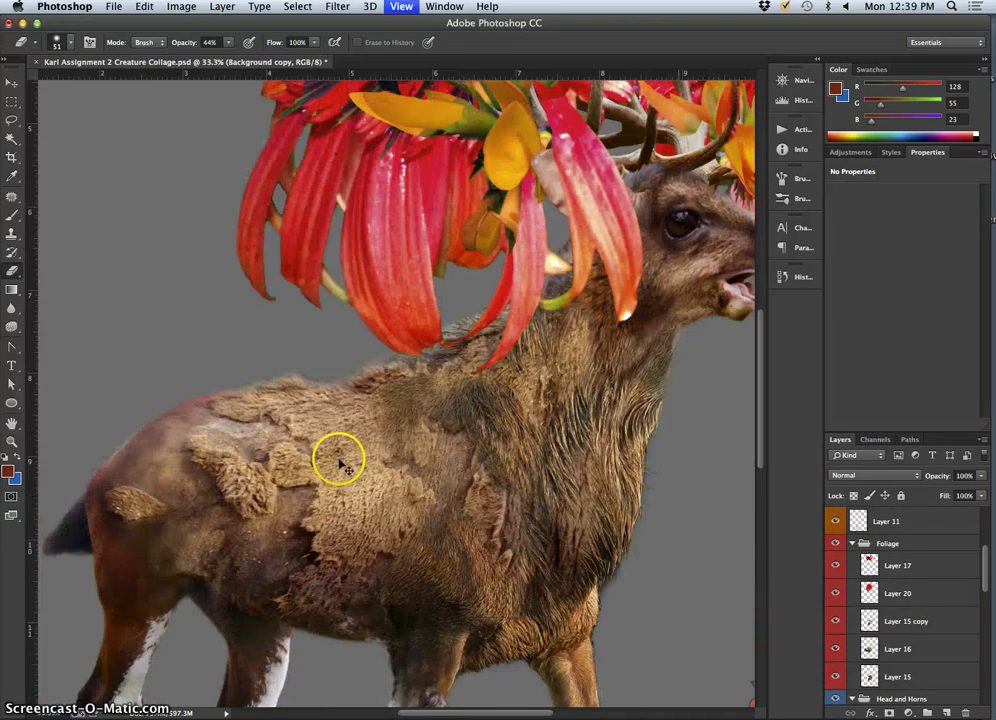
Review the whole creature beside its reference picture and save the collage document
{"action": "key", "text": "super+minus"}
{"action": "key", "text": "super+minus"}
{"action": "key", "text": "super+minus"}
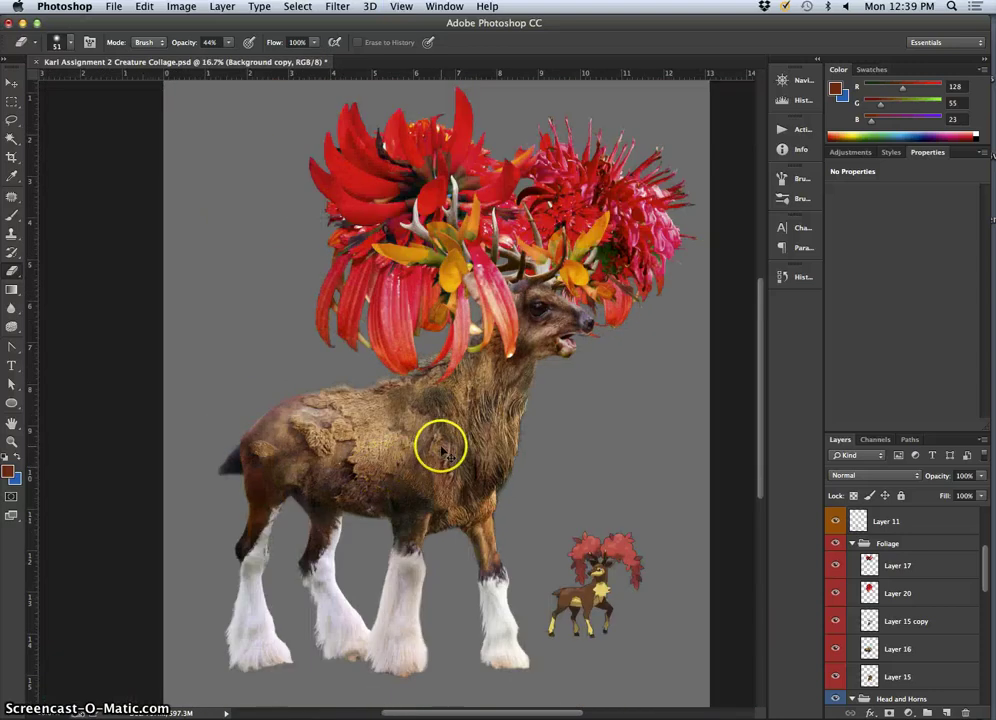
{"action": "key", "text": "super+minus"}
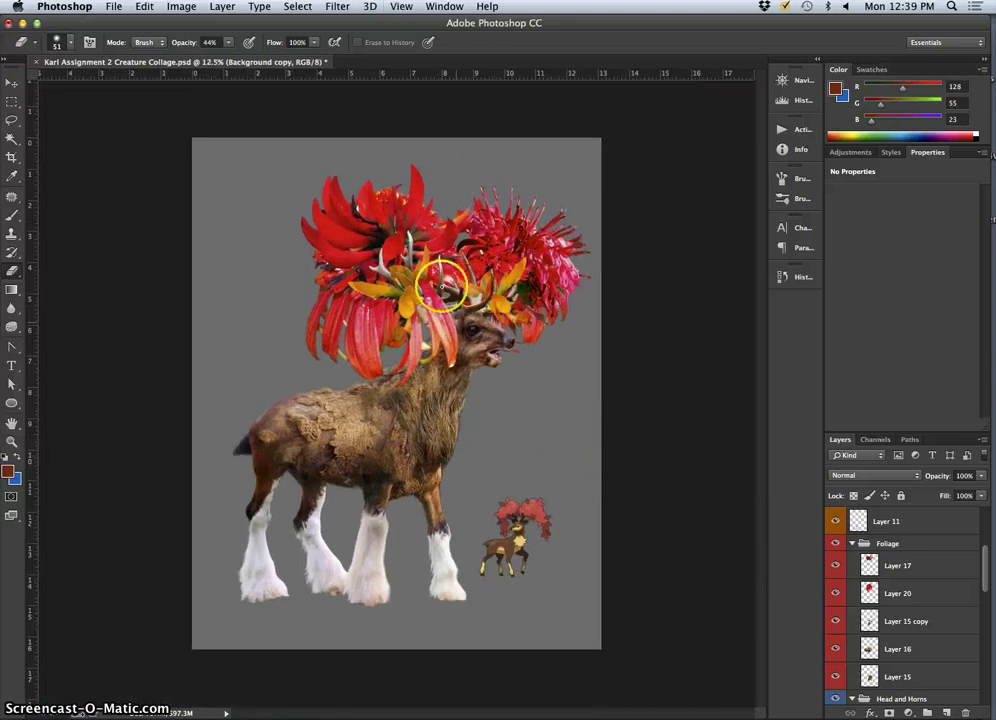
{"action": "left_click", "coordinate": [114, 6]}
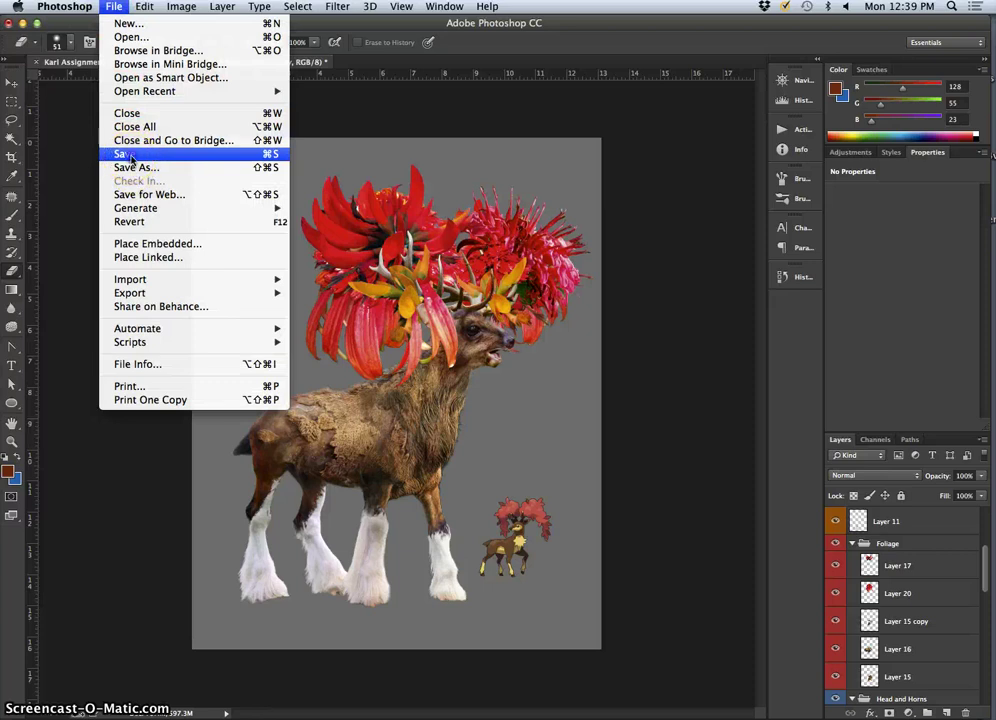
{"action": "left_click", "coordinate": [129, 154]}
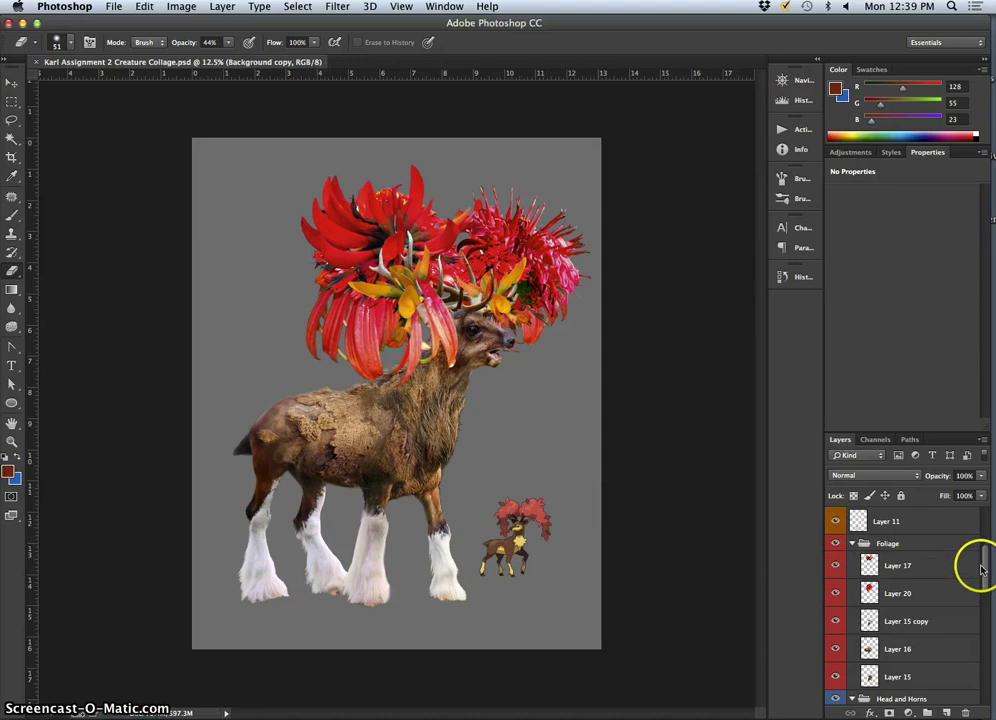
Hide the Background copy and Background layers so the creature sits on transparency
{"action": "left_click_drag", "start_coordinate": [984, 567], "coordinate": [990, 705]}
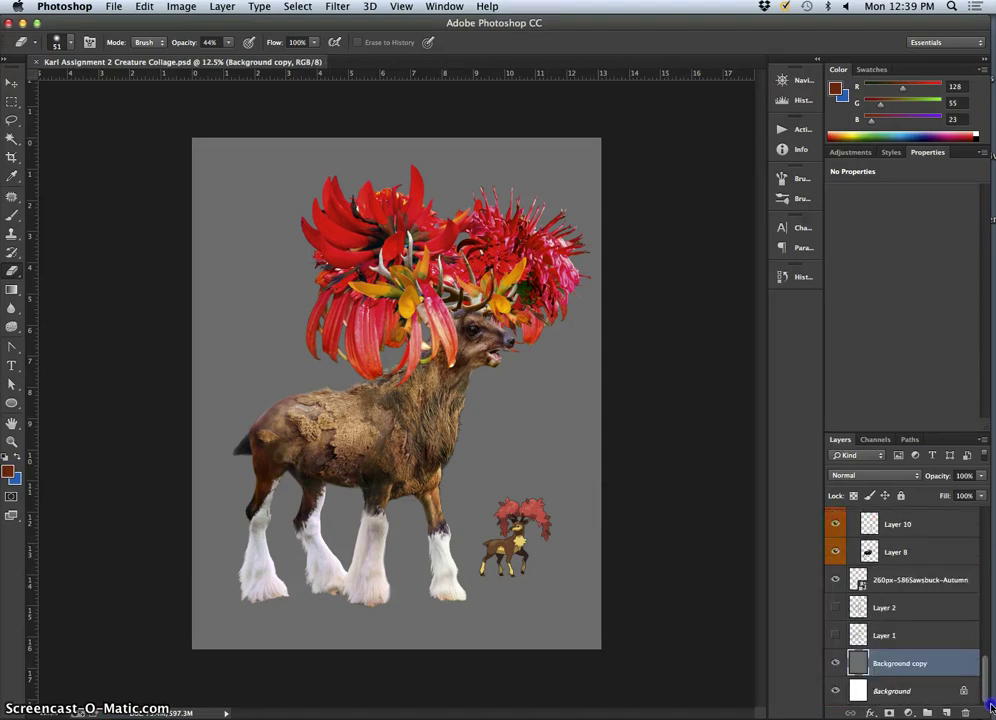
{"action": "left_click", "coordinate": [834, 668]}
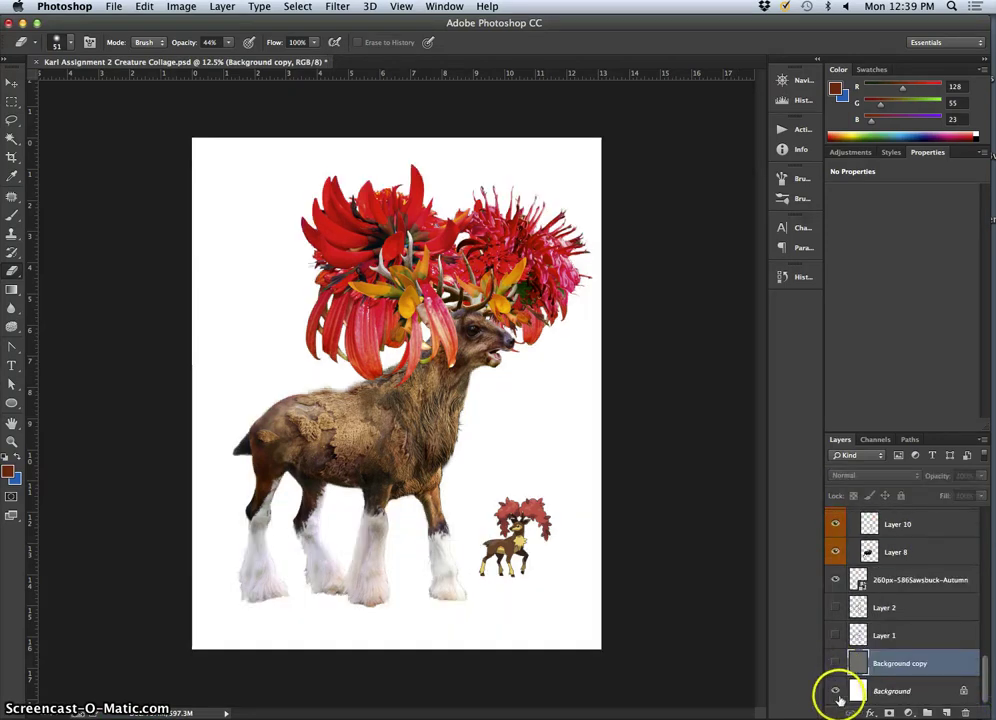
{"action": "left_click", "coordinate": [835, 691]}
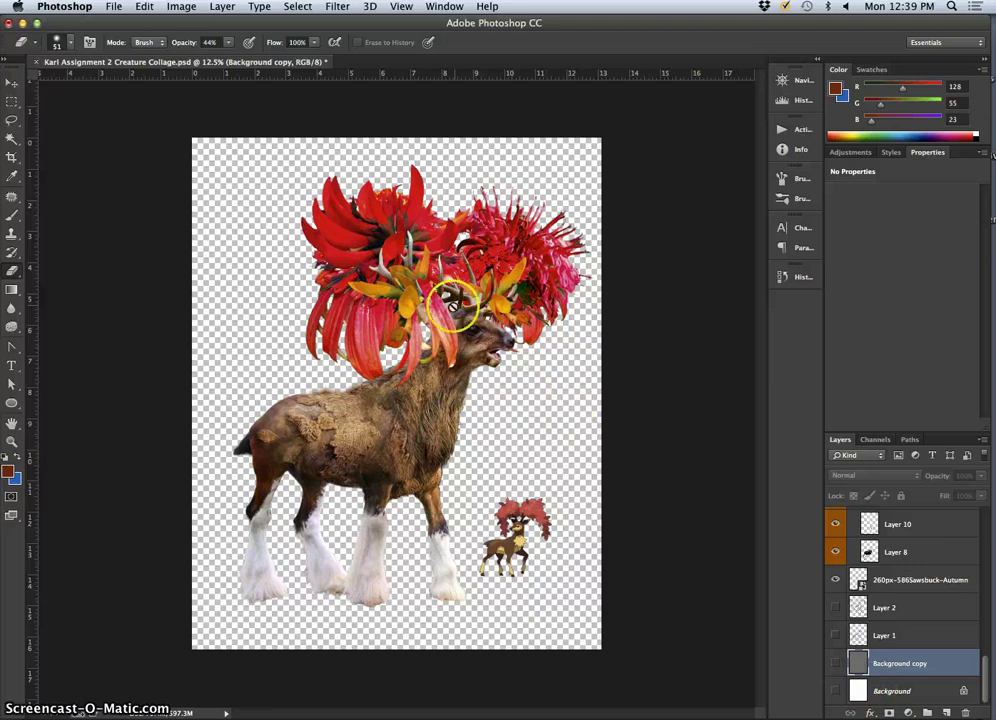
Save a PNG copy of the collage to the Desktop with Smallest / Slow compression and no interlacing
{"action": "left_click", "coordinate": [117, 7]}
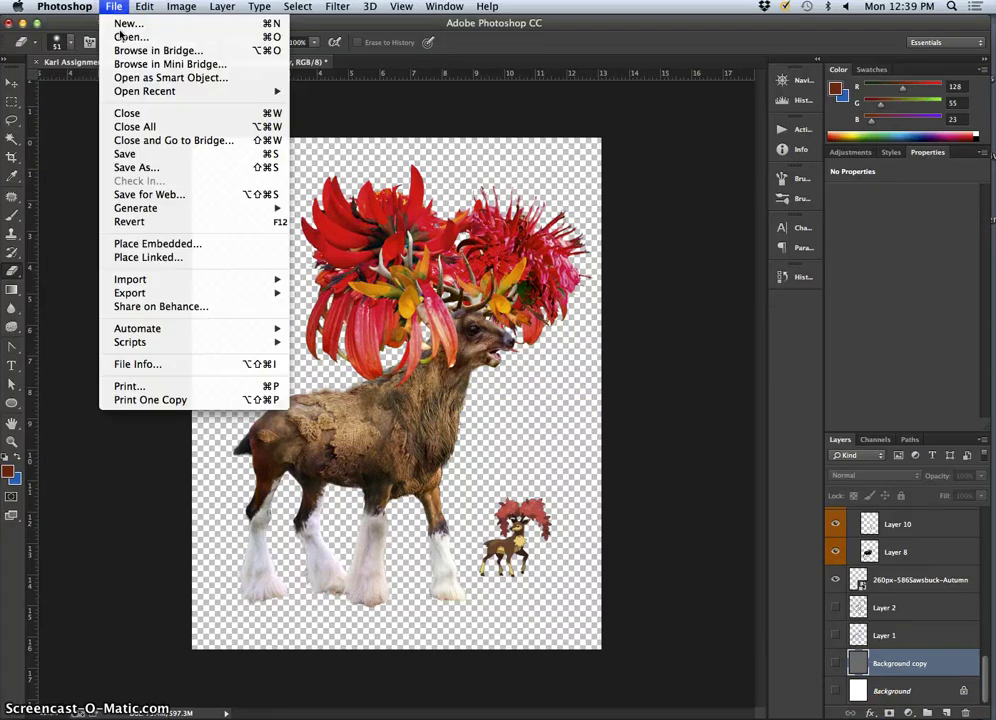
{"action": "left_click", "coordinate": [137, 168]}
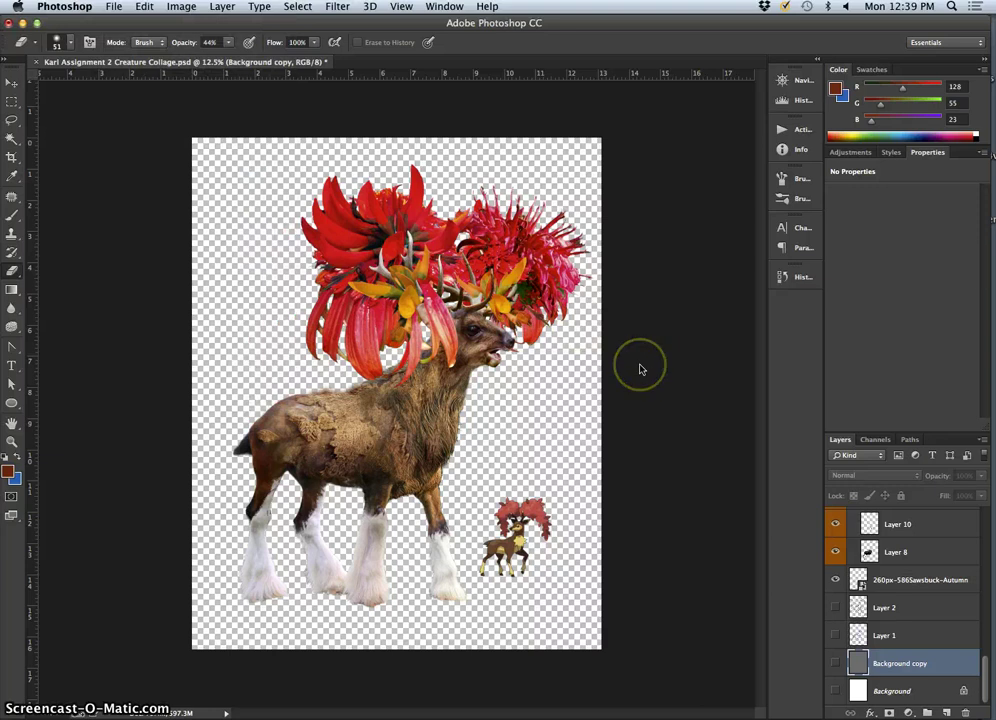
{"action": "mouse_move", "coordinate": [595, 475]}
{"action": "left_mouse_down"}
{"action": "mouse_move", "coordinate": [549, 511]}
{"action": "mouse_move", "coordinate": [545, 529]}
{"action": "mouse_move", "coordinate": [537, 520]}
{"action": "left_mouse_up"}
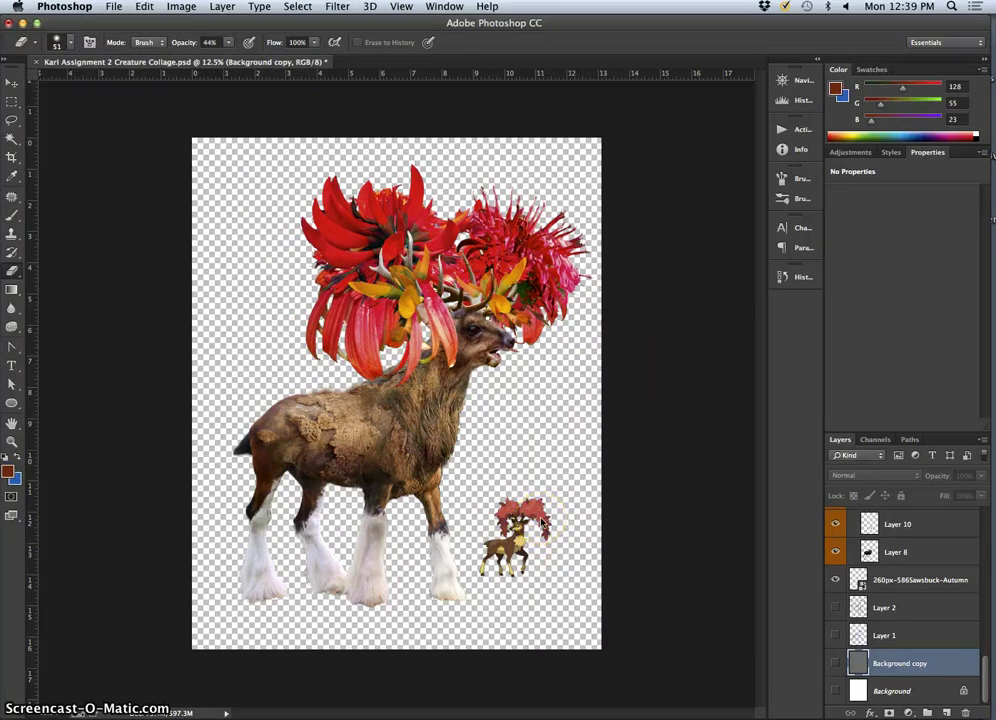
{"action": "key", "text": "super+shift+s"}
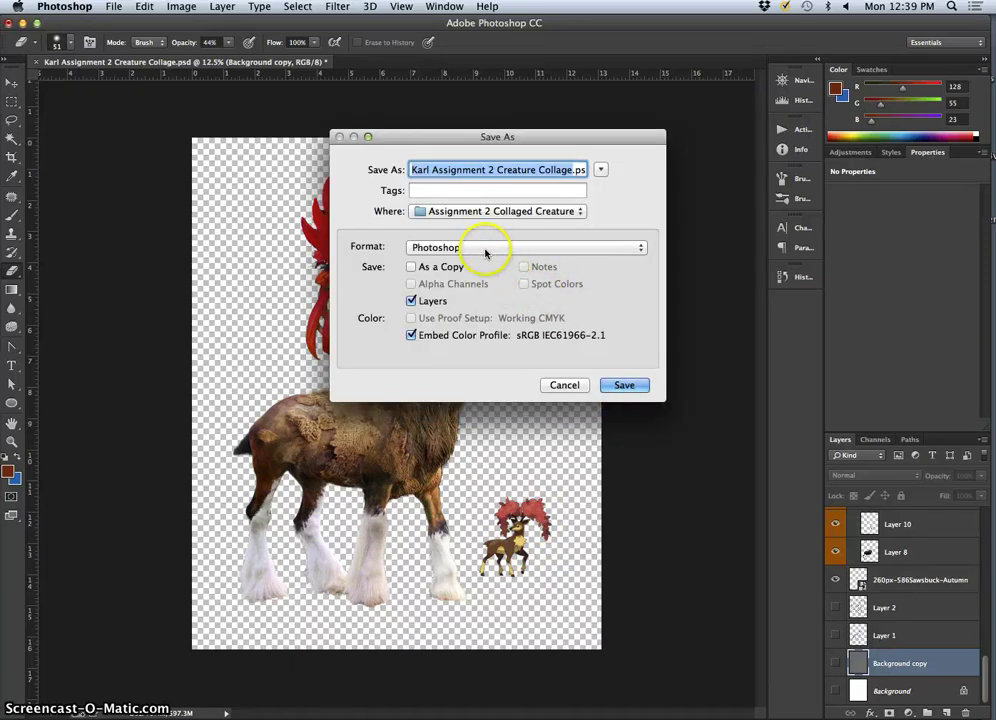
{"action": "key", "text": "super+d"}
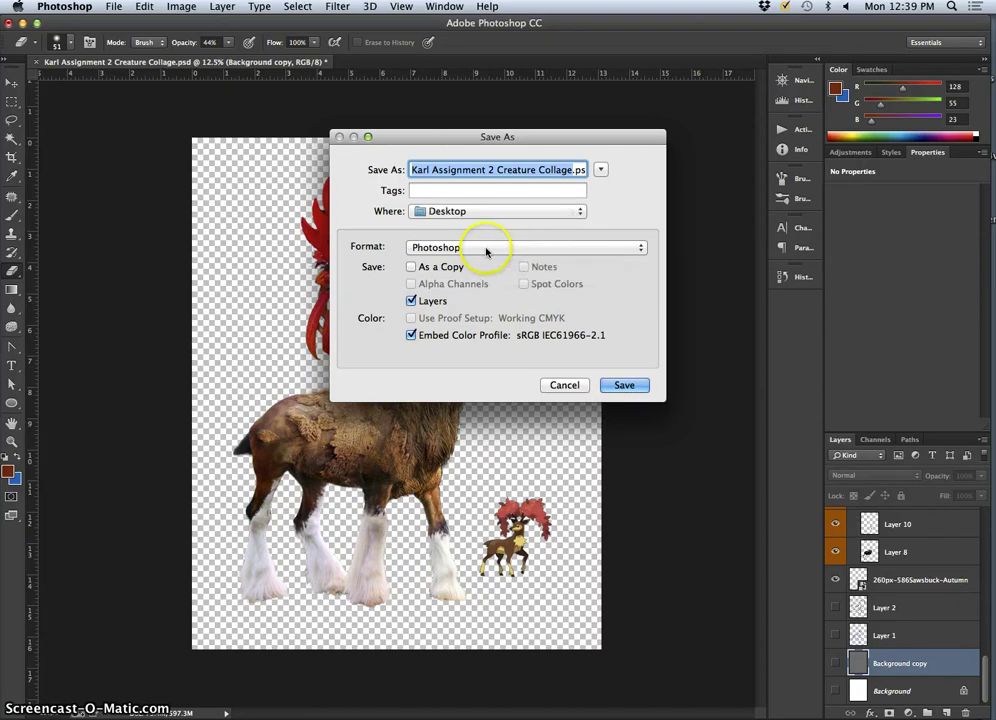
{"action": "left_click", "coordinate": [482, 254]}
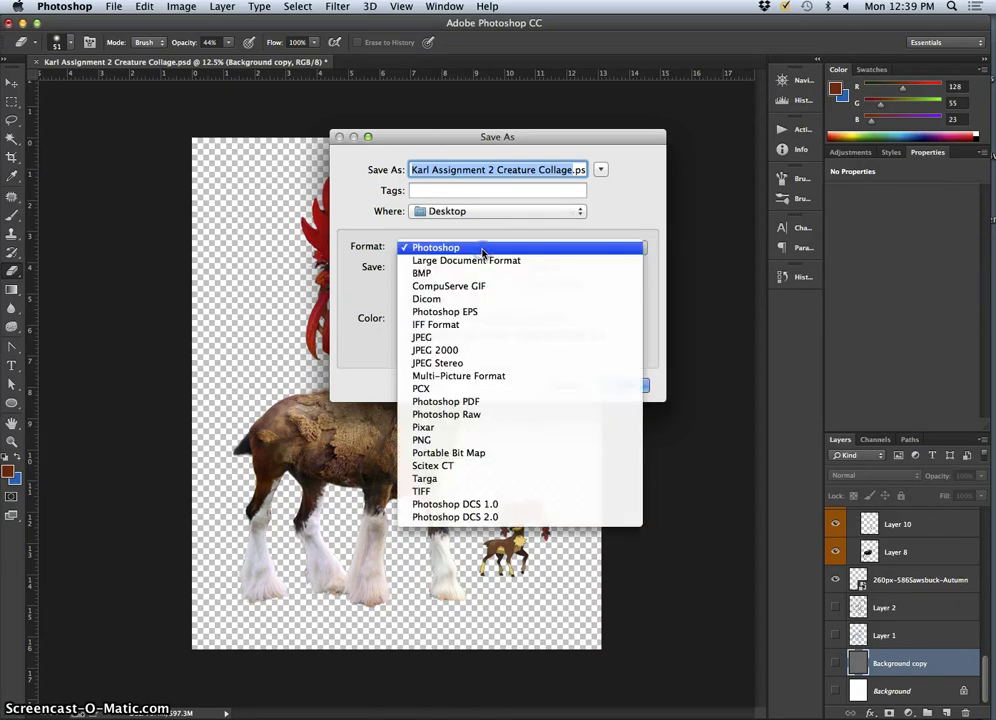
{"action": "left_click", "coordinate": [468, 439]}
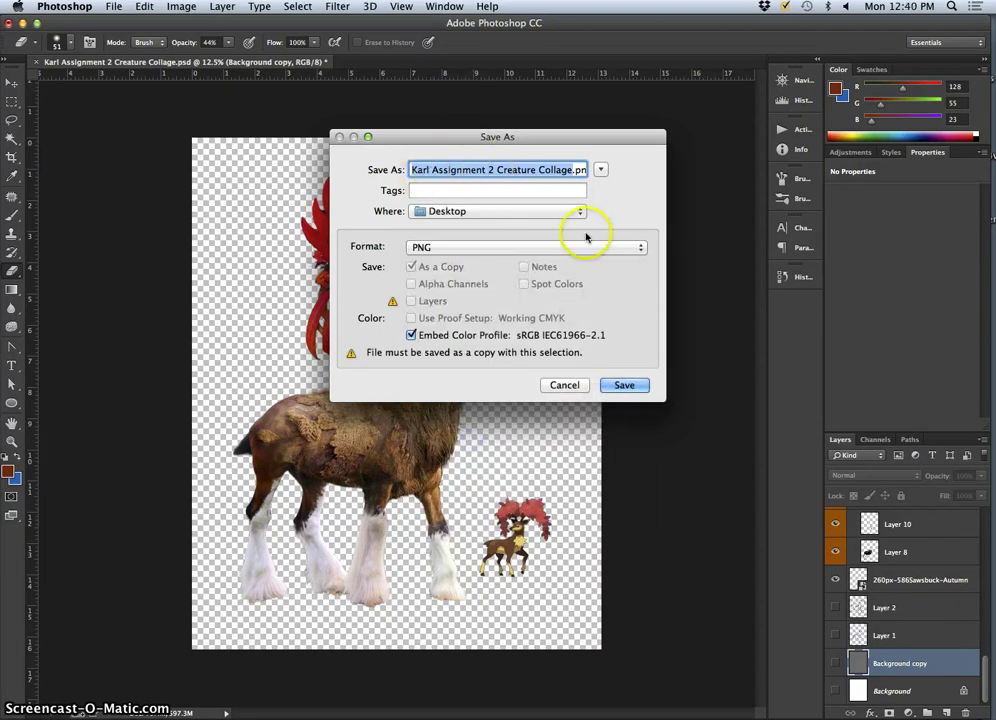
{"action": "left_click", "coordinate": [638, 388]}
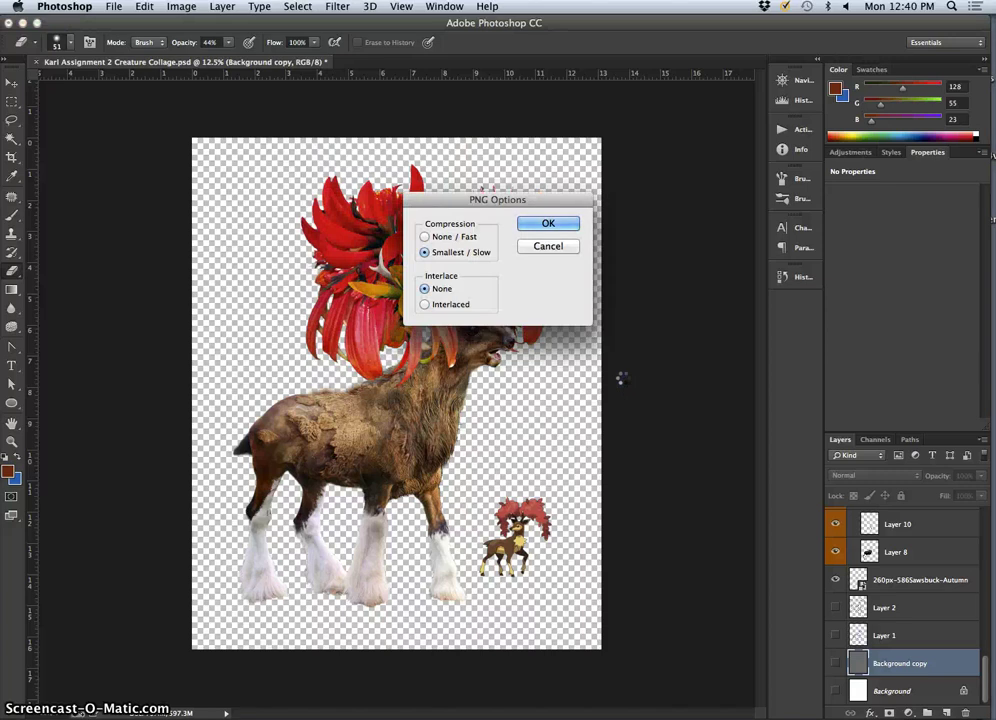
{"action": "left_click", "coordinate": [545, 229]}
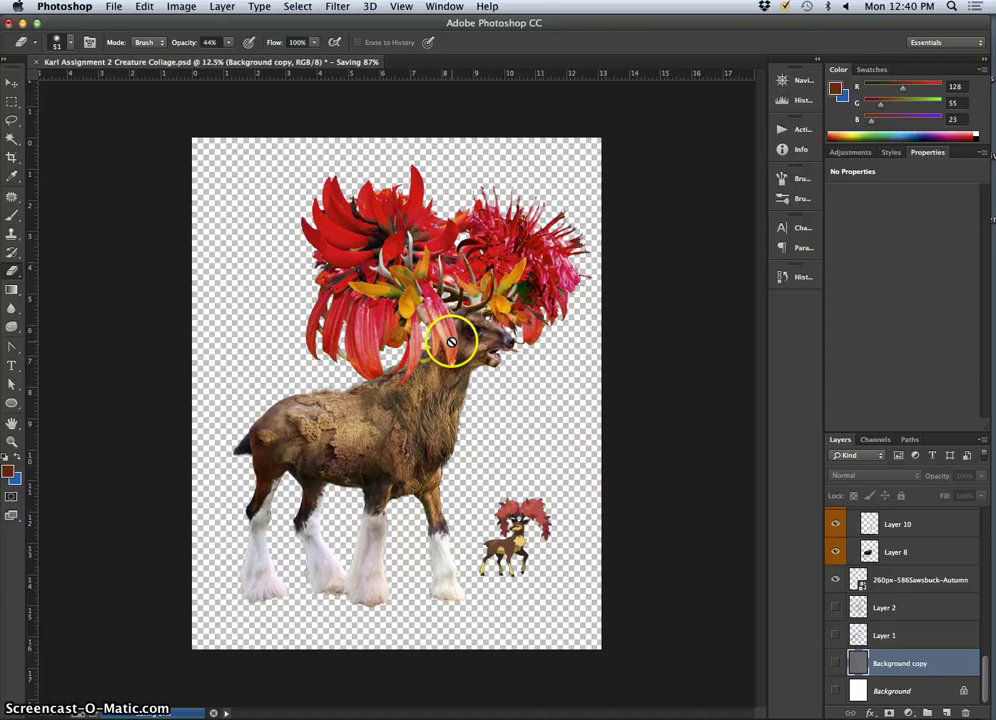
Close the collage document without saving the changes and close the empty Photoshop window
{"action": "mouse_move", "coordinate": [453, 346]}
{"action": "left_mouse_down"}
{"action": "mouse_move", "coordinate": [391, 416]}
{"action": "mouse_move", "coordinate": [296, 482]}
{"action": "mouse_move", "coordinate": [284, 614]}
{"action": "left_mouse_up"}
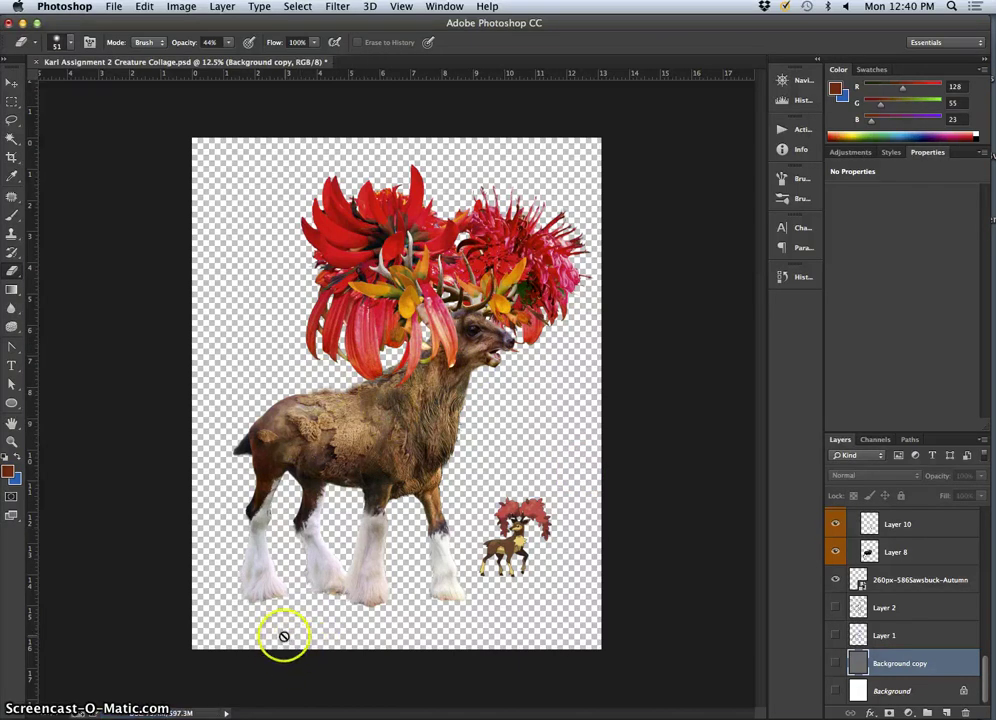
{"action": "left_click", "coordinate": [36, 62]}
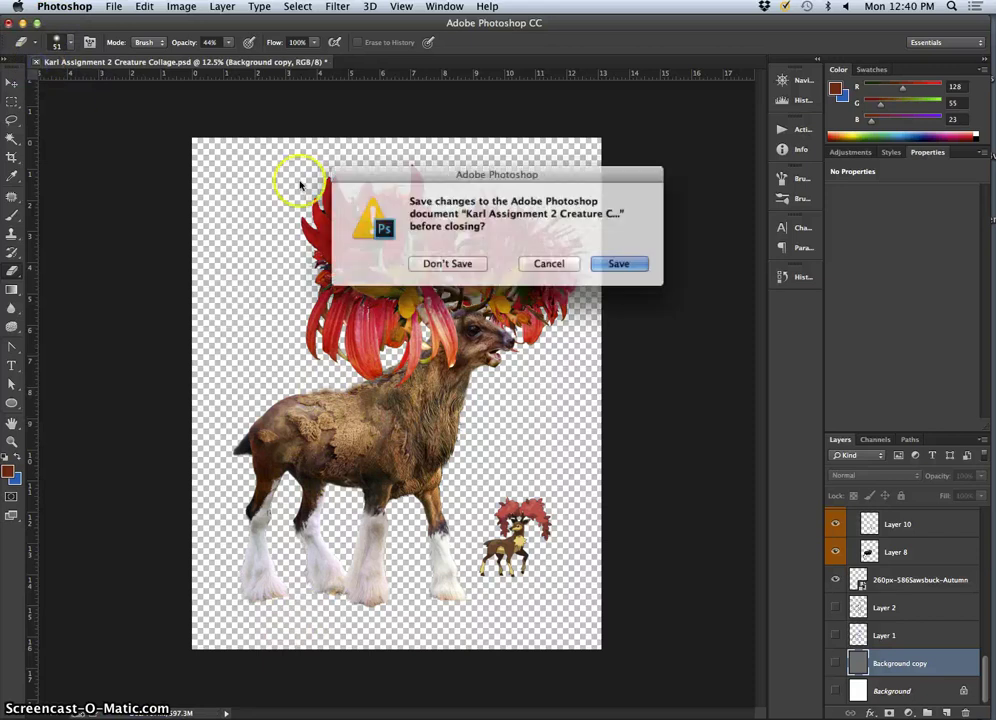
{"action": "left_click", "coordinate": [449, 263]}
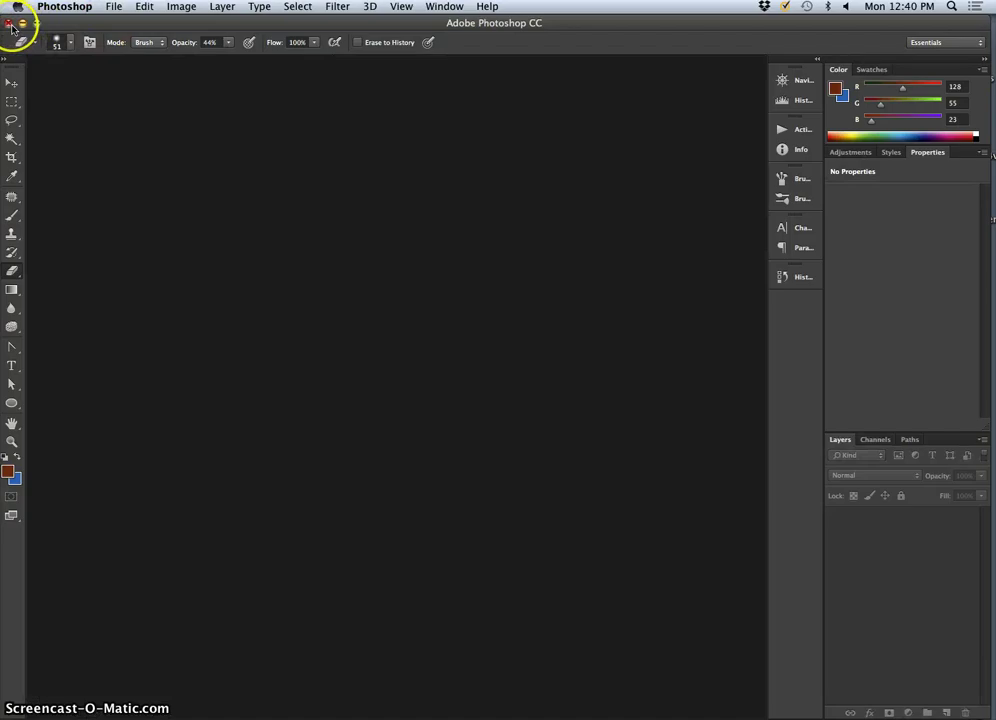
{"action": "left_click", "coordinate": [11, 24]}
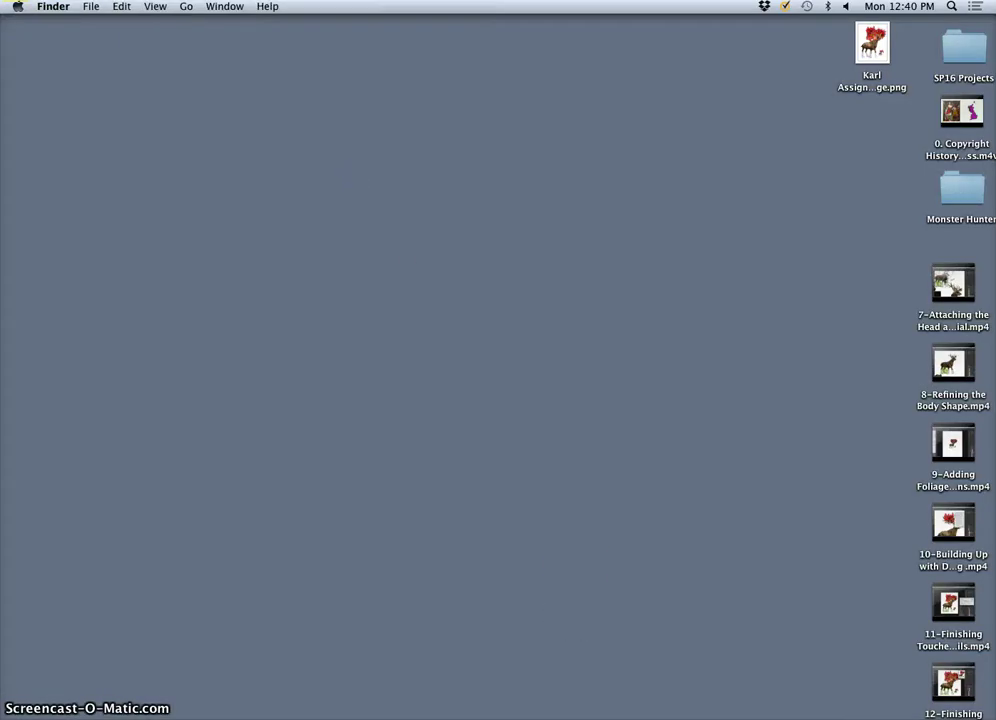
Switch to Google Chrome and open the bookmarked Photobucket site in a new tab
{"action": "mouse_move", "coordinate": [687, 716]}
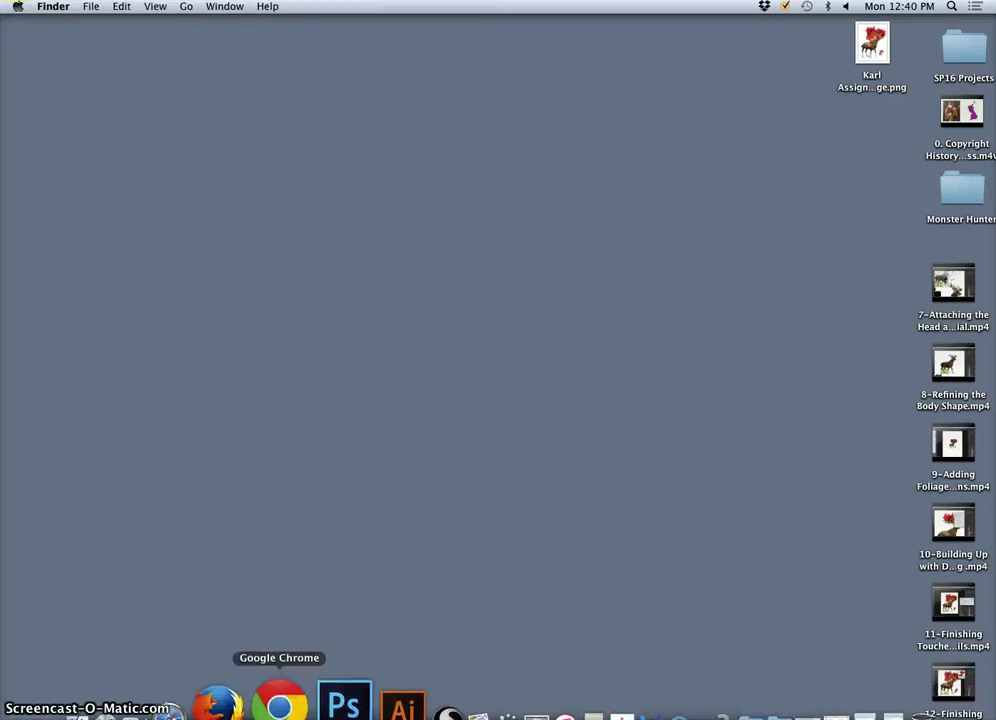
{"action": "left_click", "coordinate": [280, 706]}
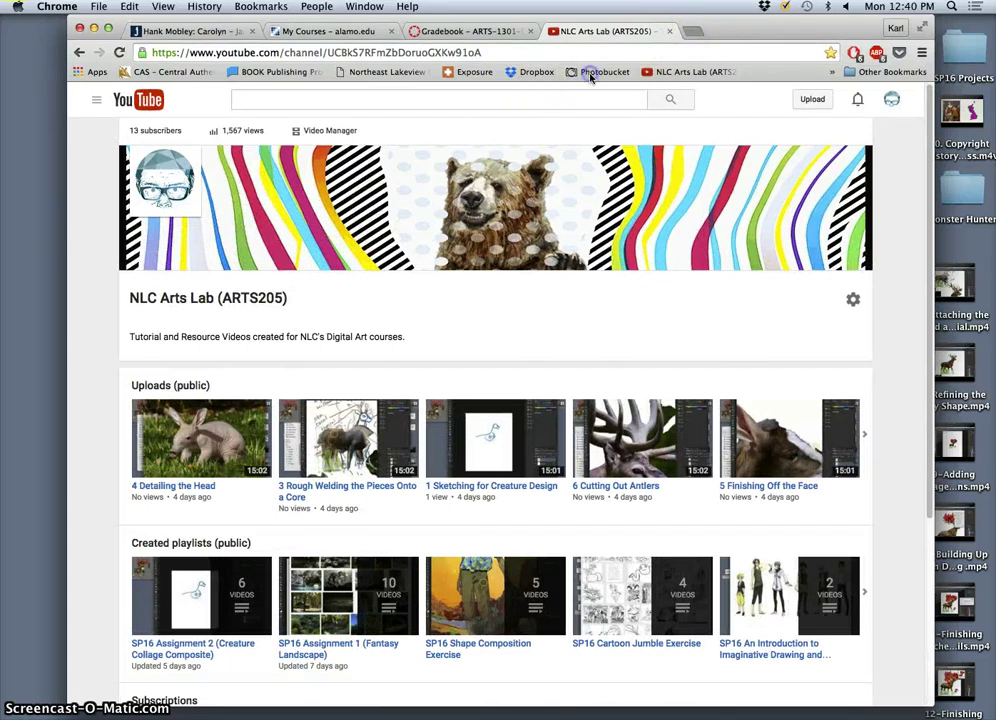
{"action": "key", "text": "super+t"}
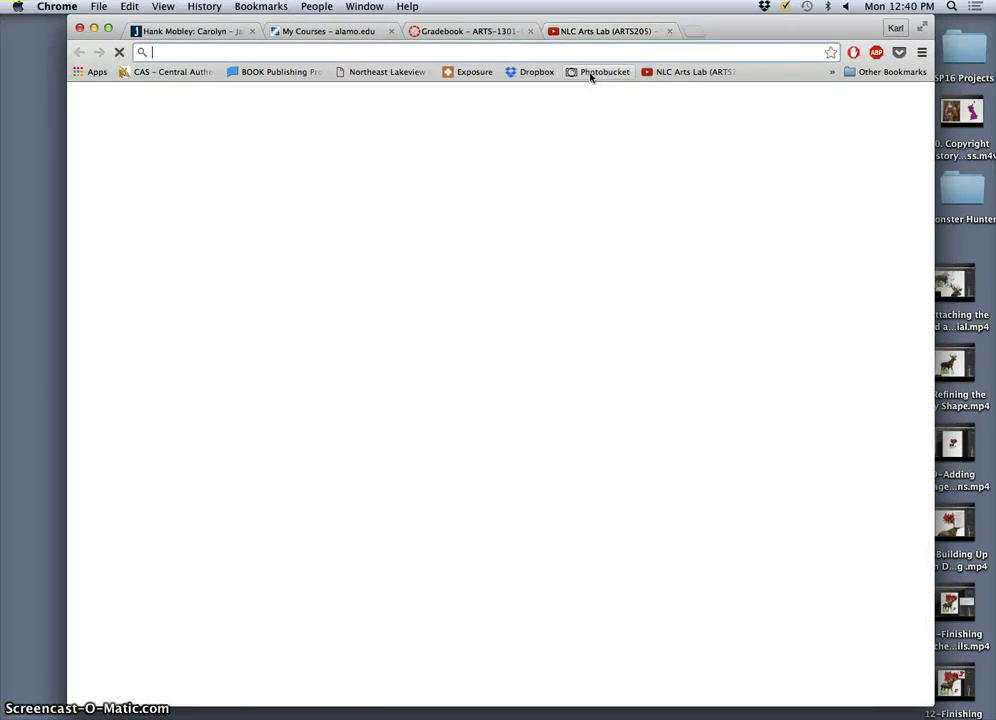
{"action": "left_click", "coordinate": [591, 73]}
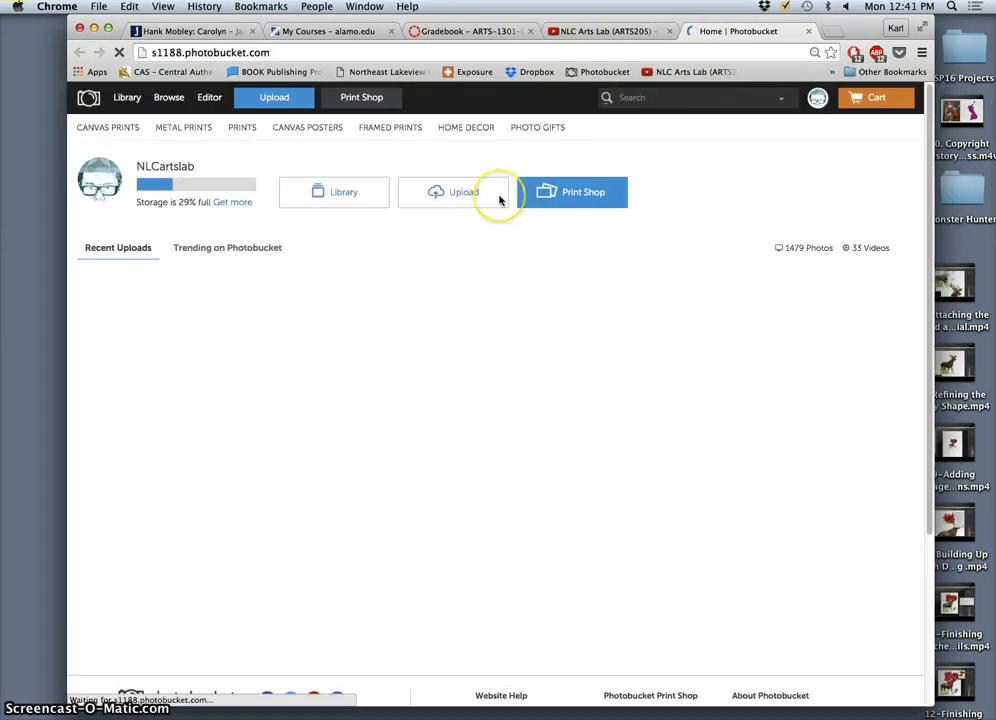
{"action": "left_click", "coordinate": [494, 253]}
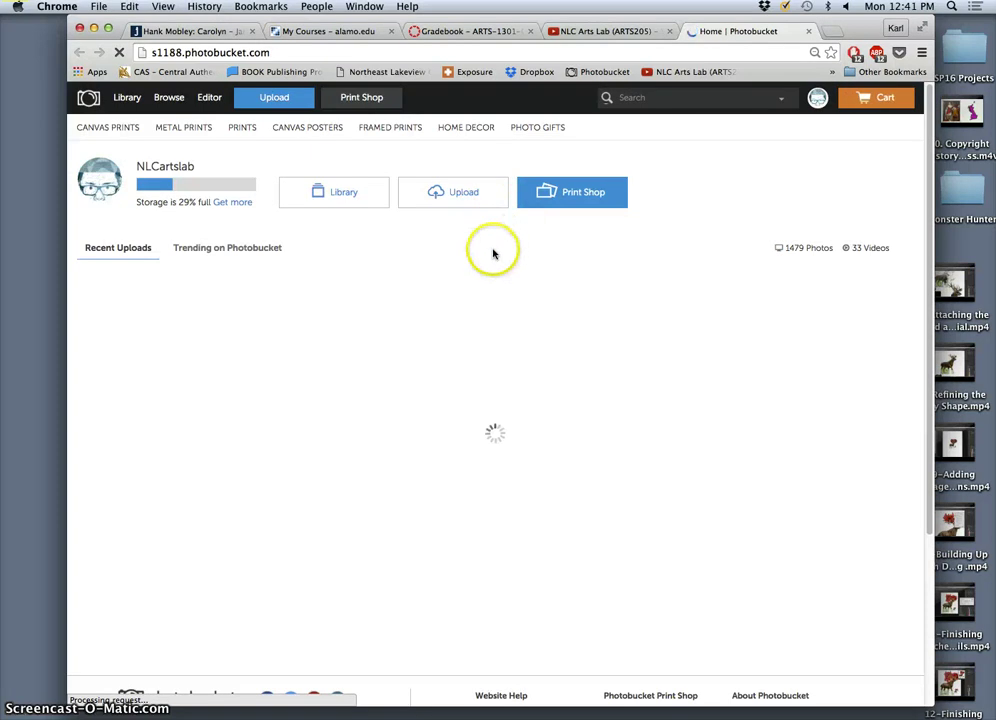
{"action": "left_click", "coordinate": [559, 226]}
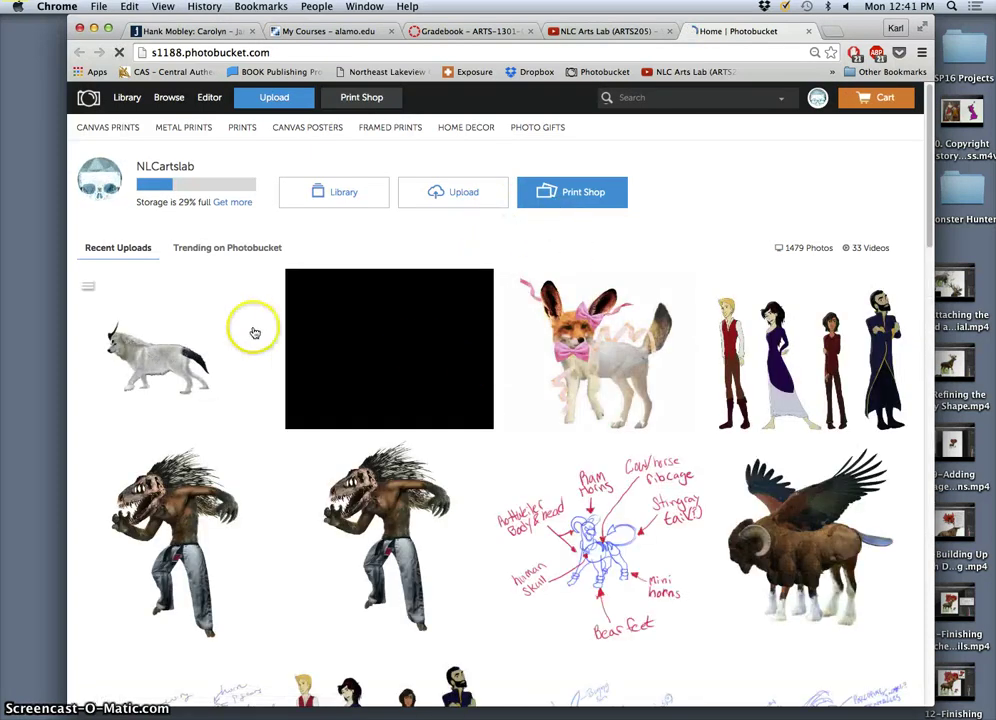
Open the Photobucket library and go to the Assignment 2 Collaged Creature album within DIGITAL ART 1, Digital I Assignments
{"action": "left_click", "coordinate": [127, 99]}
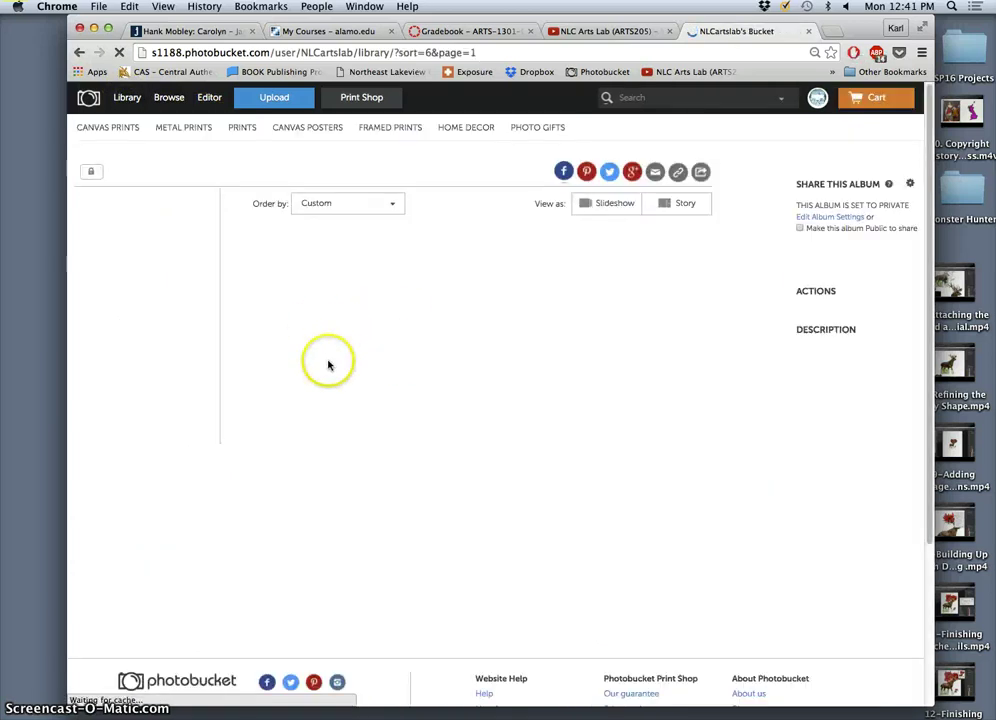
{"action": "left_click", "coordinate": [73, 329]}
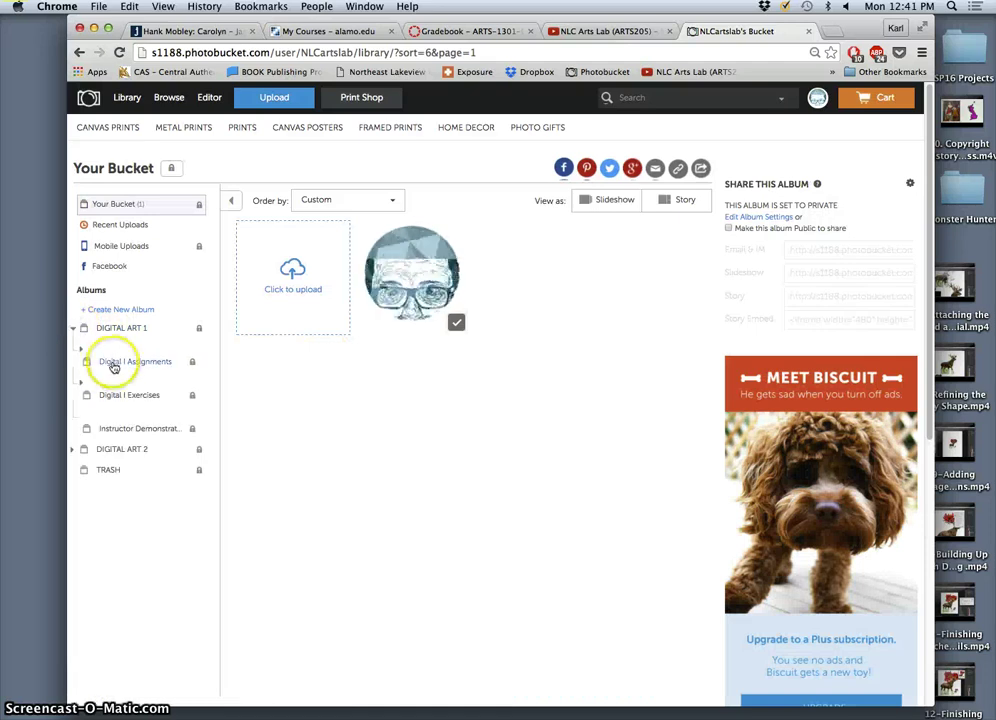
{"action": "left_click", "coordinate": [81, 350]}
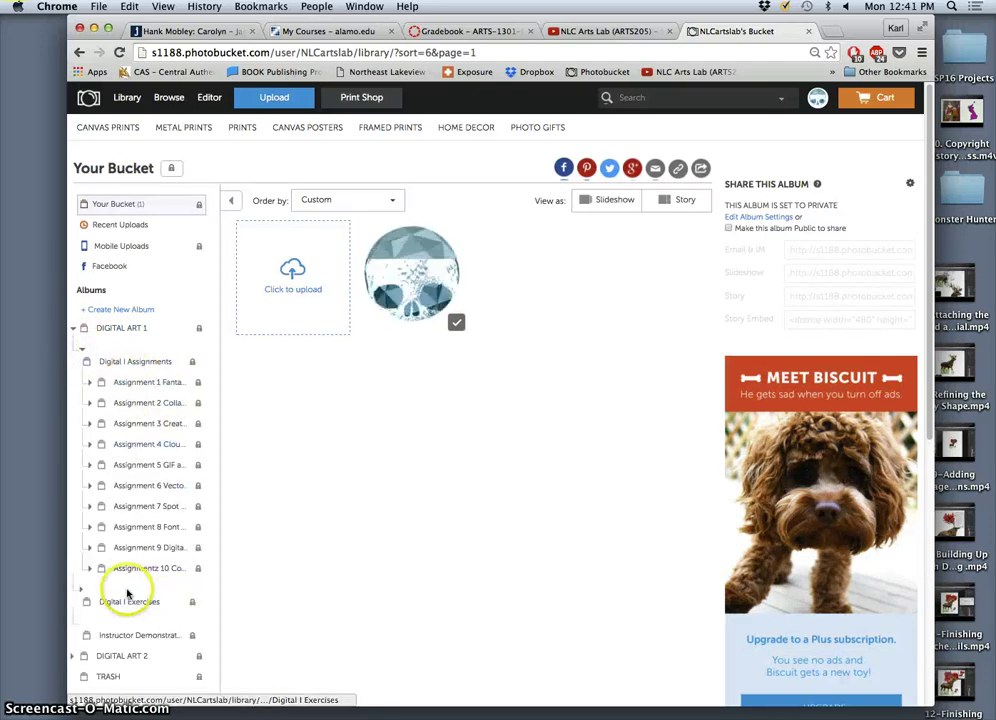
{"action": "left_click", "coordinate": [143, 405]}
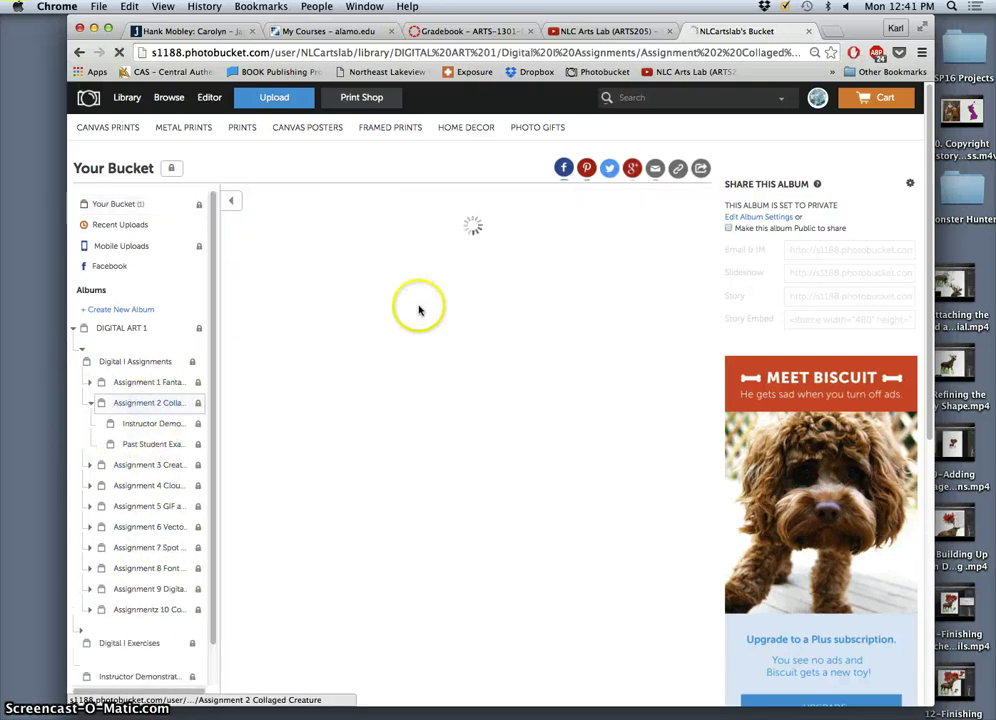
{"action": "scroll", "coordinate": [410, 342], "scroll_direction": "down", "scroll_amount": 2}
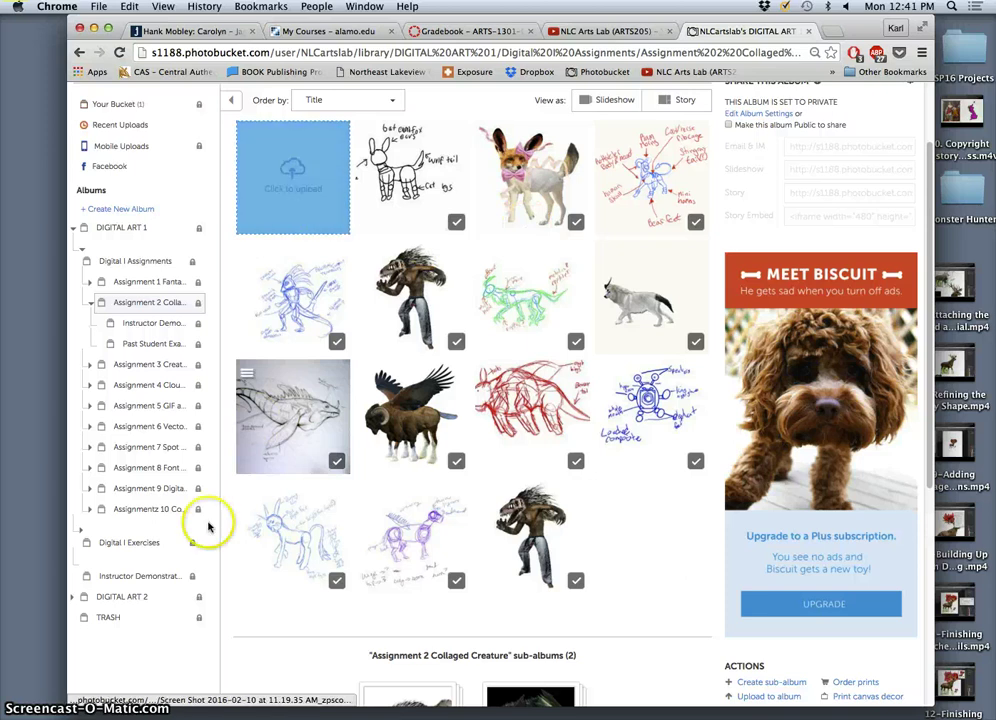
Open the Instructor Demonstrations sub-album of Assignment 2 and go to its second page
{"action": "left_click", "coordinate": [143, 577]}
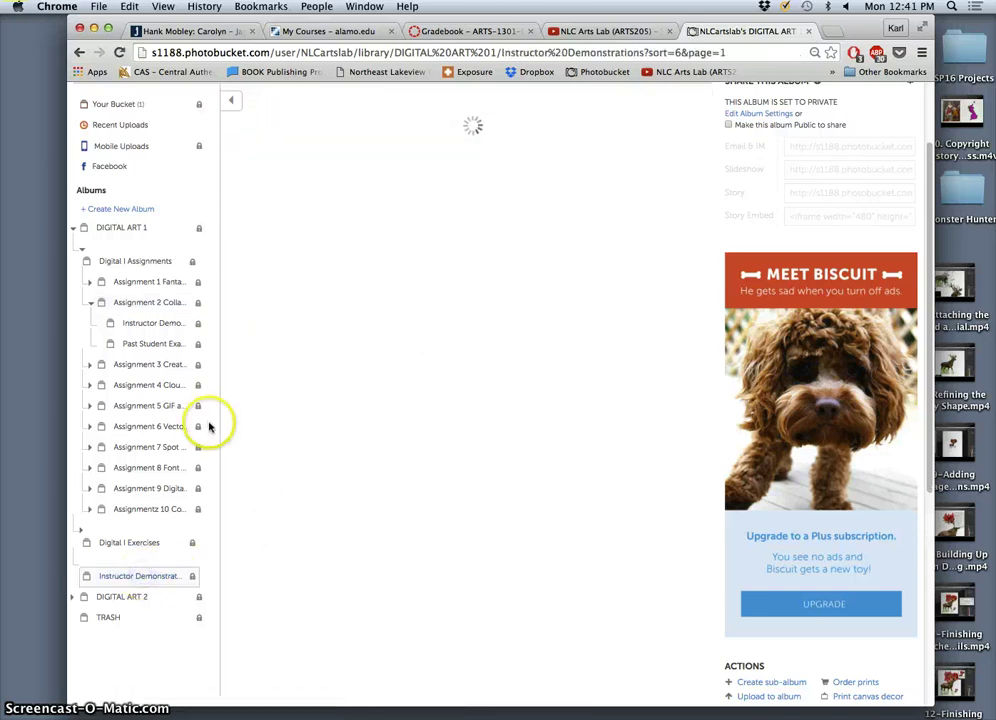
{"action": "left_click", "coordinate": [130, 326]}
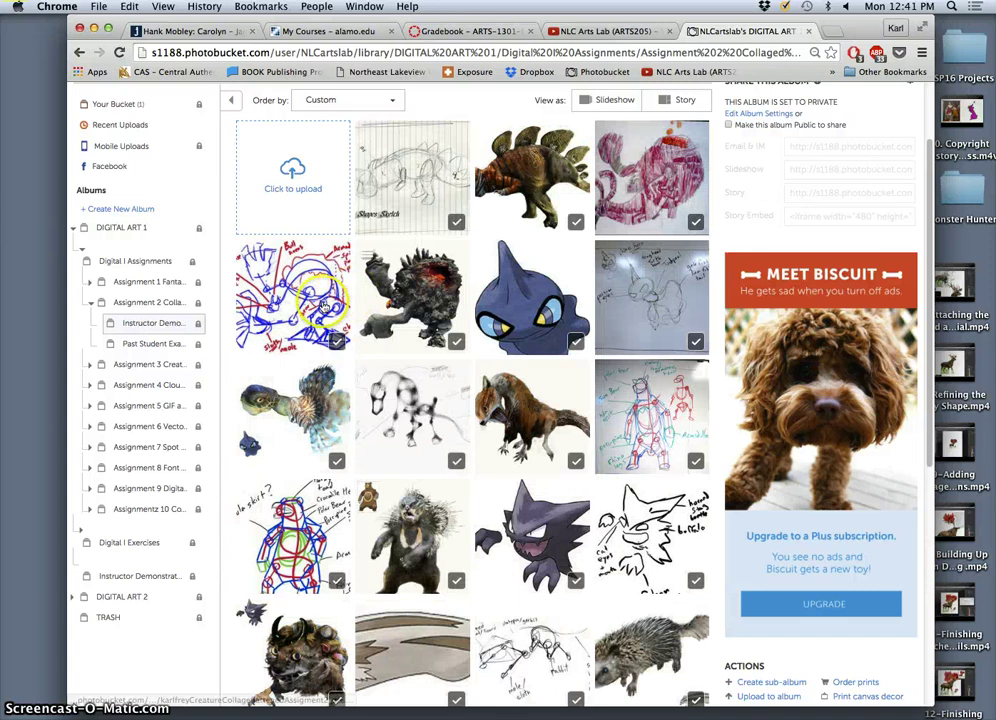
{"action": "scroll", "coordinate": [530, 478], "scroll_direction": "down", "scroll_amount": 5}
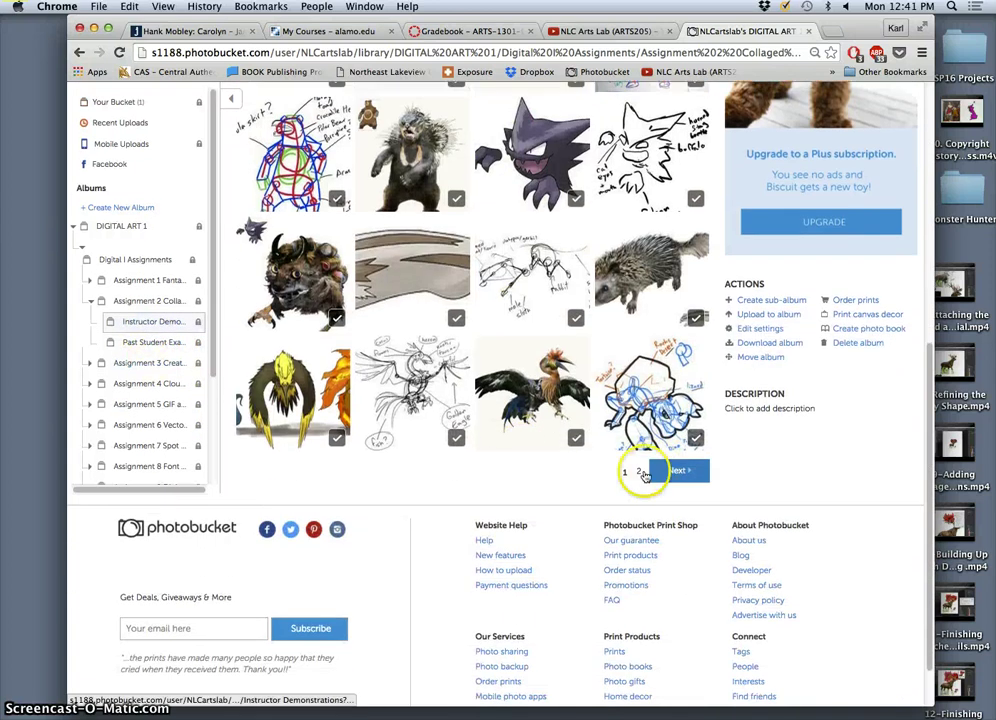
{"action": "left_click", "coordinate": [675, 471]}
{"action": "scroll", "coordinate": [490, 310], "scroll_direction": "up", "scroll_amount": 1}
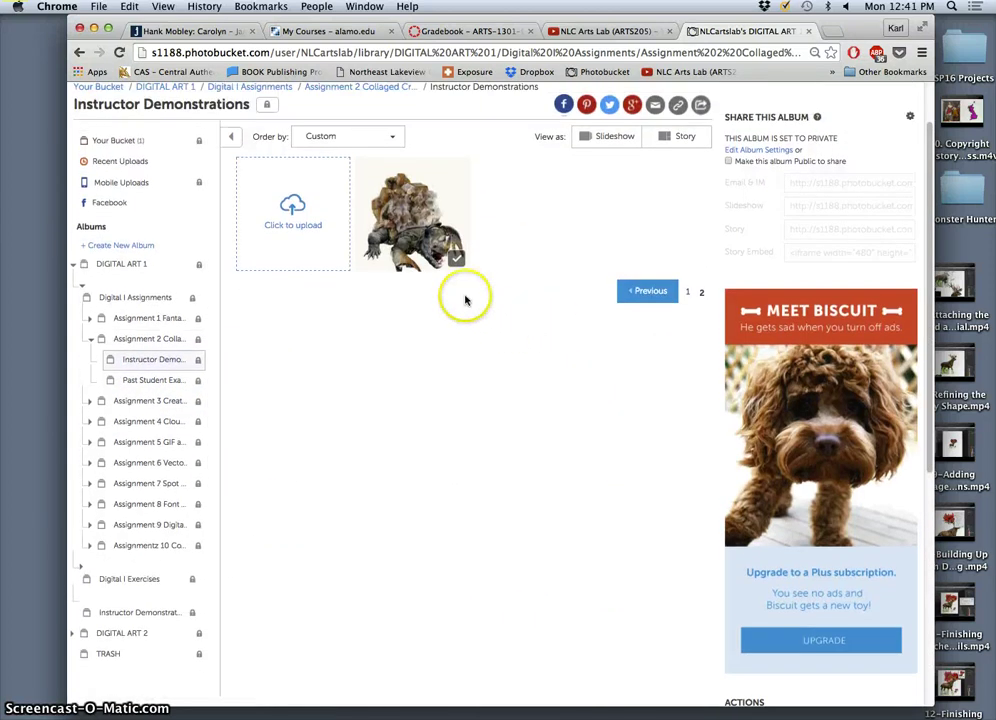
Move and shrink the browser window to uncover the collage PNG on the desktop, and look into the Documents folder
{"action": "left_click_drag", "start_coordinate": [636, 28], "coordinate": [590, 181]}
{"action": "left_click_drag", "start_coordinate": [834, 178], "coordinate": [676, 82]}
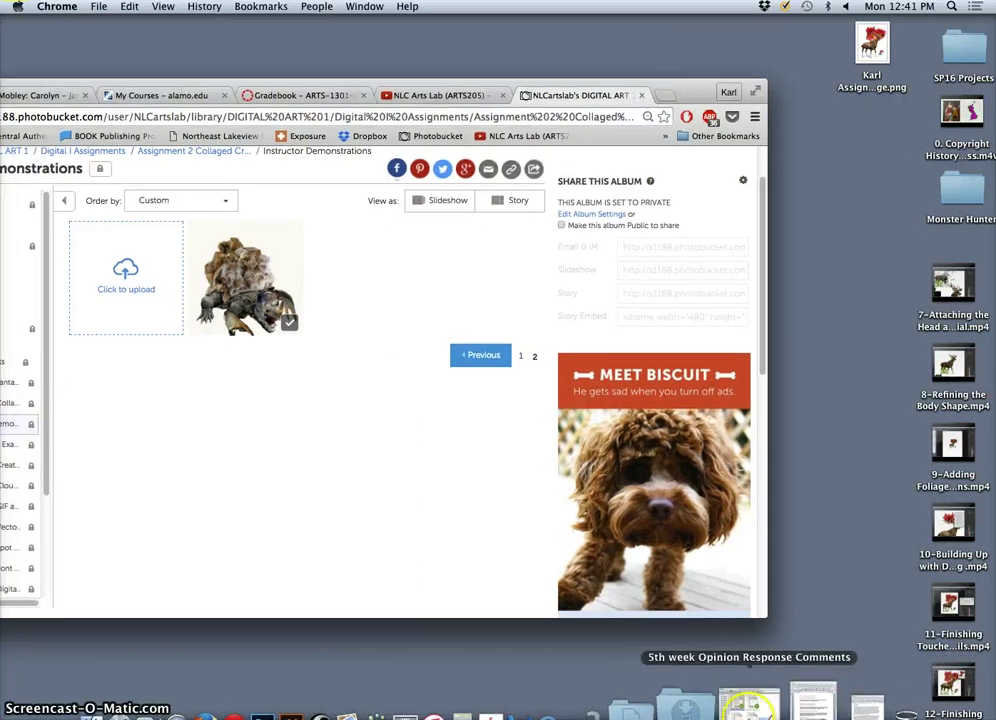
{"action": "left_click", "coordinate": [690, 711]}
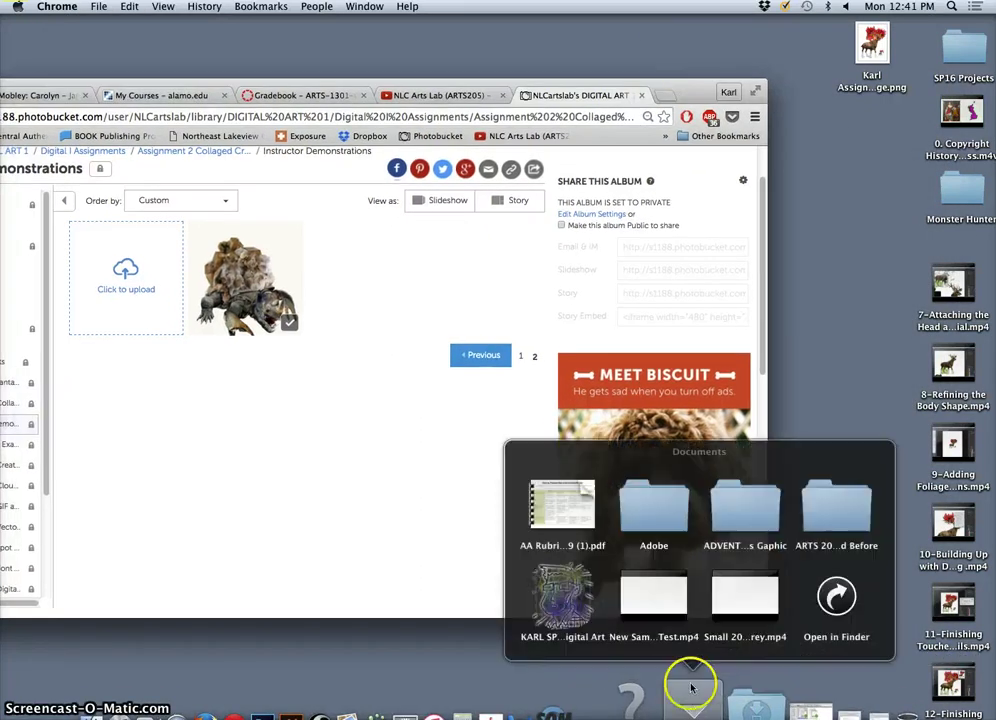
{"action": "left_click", "coordinate": [718, 397]}
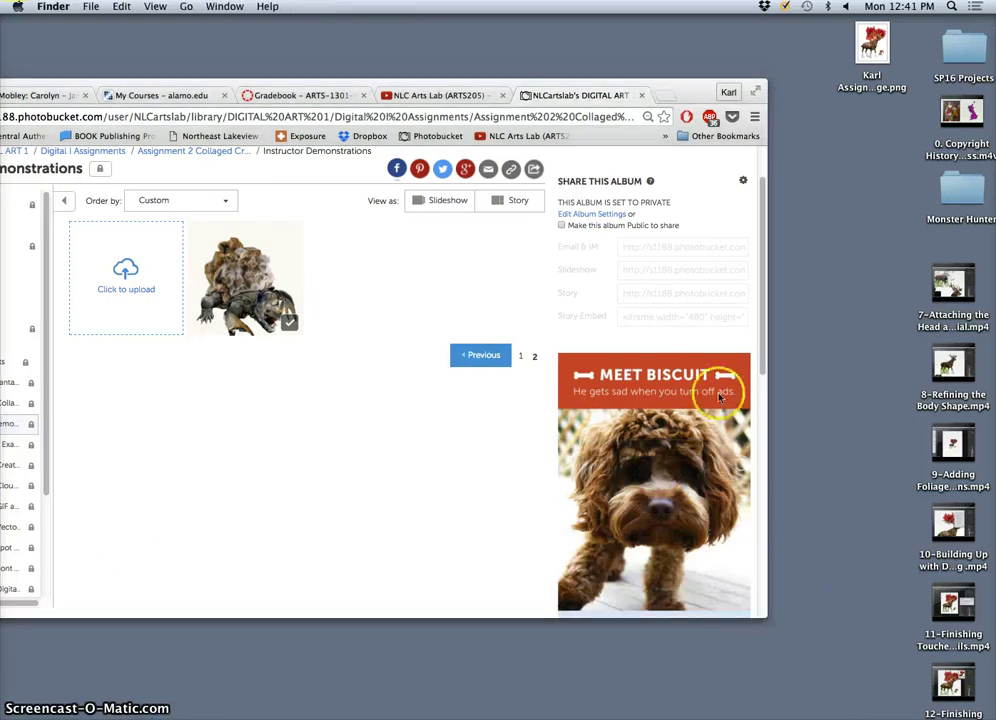